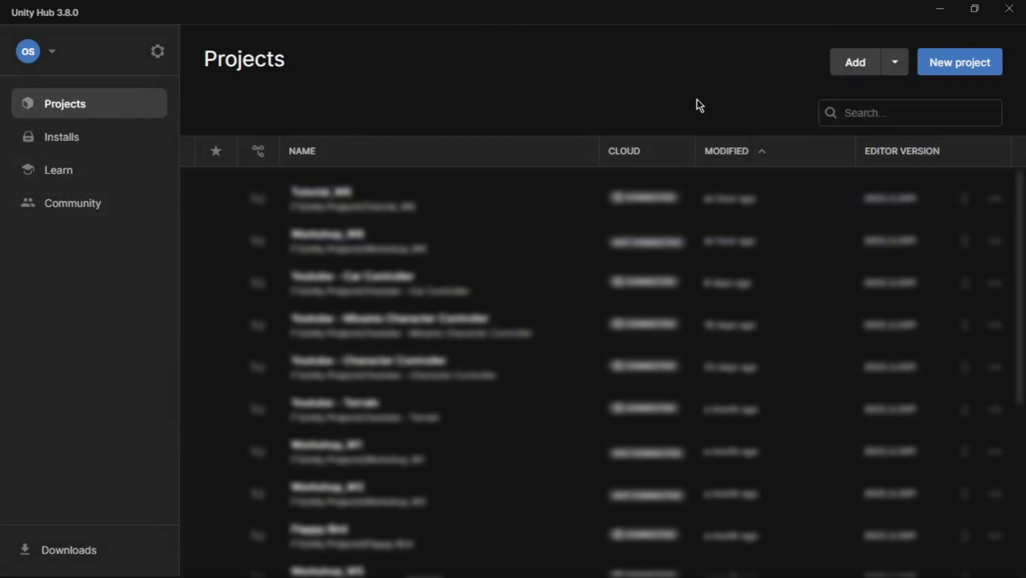
Create a 3D (Built-In Render Pipeline) project named "Youtube - First Person Shooter"
{"action": "left_click", "coordinate": [976, 62]}
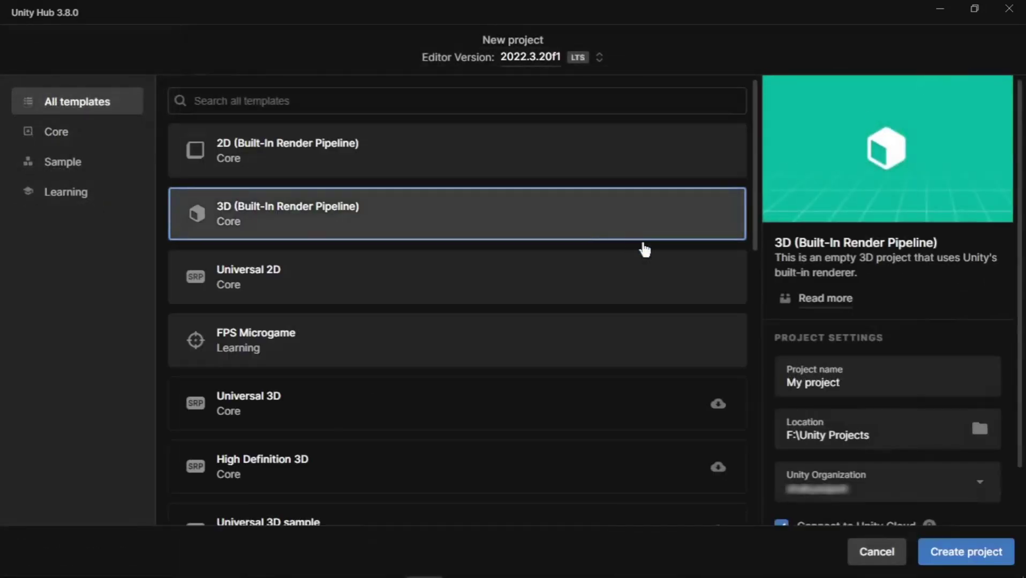
{"action": "triple_click", "coordinate": [845, 383]}
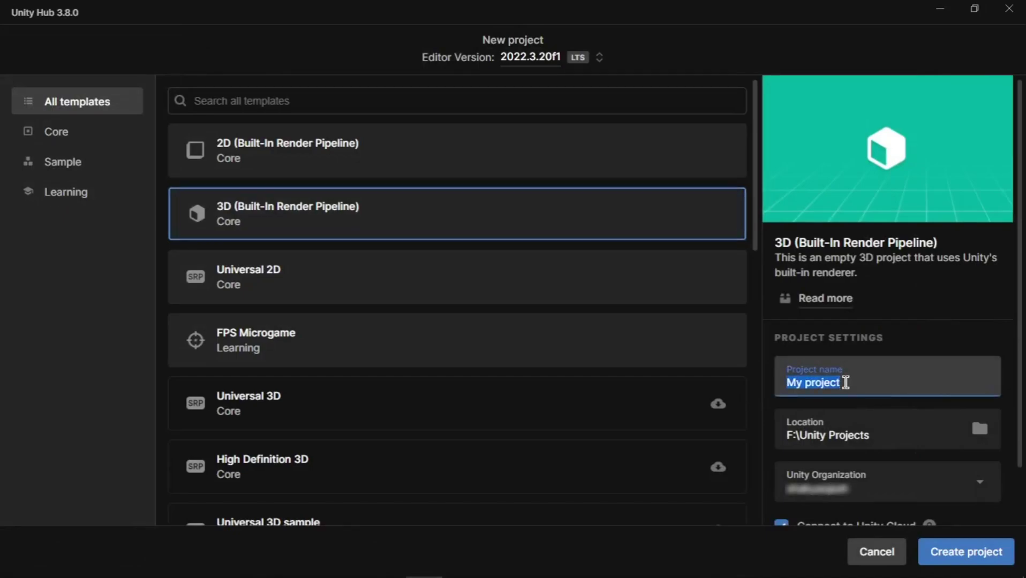
{"action": "type", "text": "Youtube - First Person Shooter"}
{"action": "left_click", "coordinate": [1000, 549]}
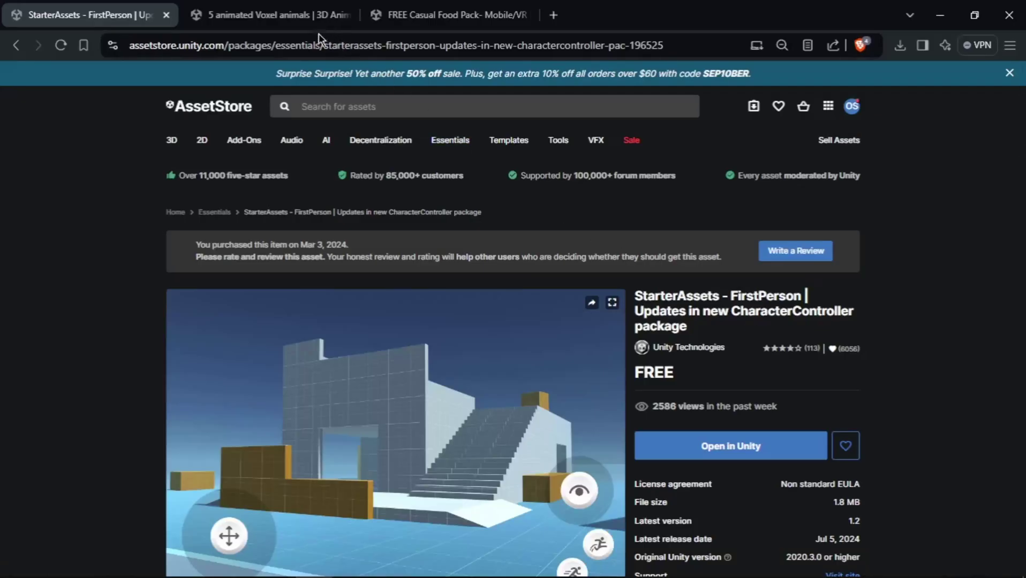
View the voxel animals and food pack store pages, and import 5 animated Voxel animals, FREE Casual Food Pack and StarterAssets - FirstPerson into the project
{"action": "left_click", "coordinate": [321, 14]}
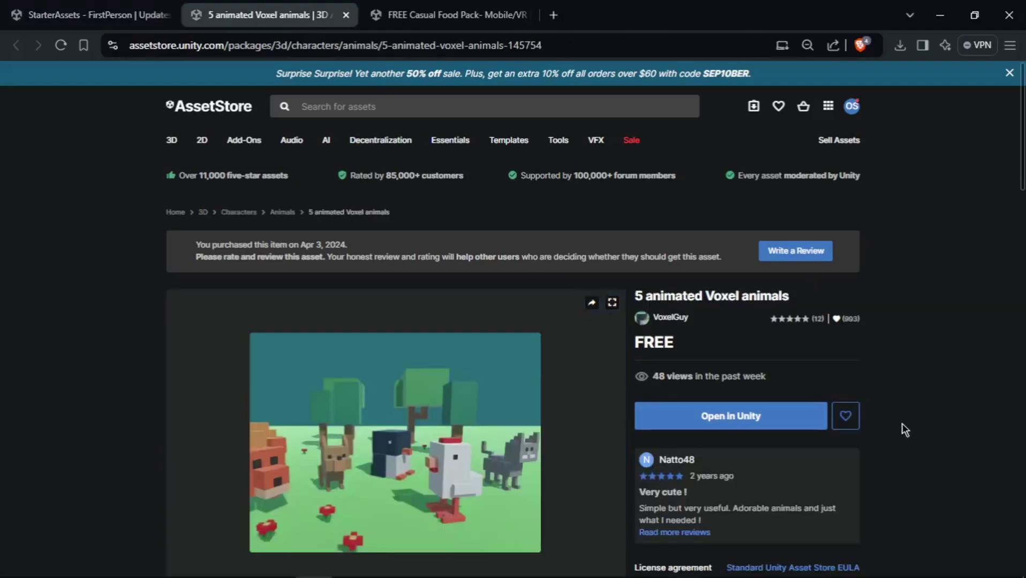
{"action": "left_click", "coordinate": [435, 15]}
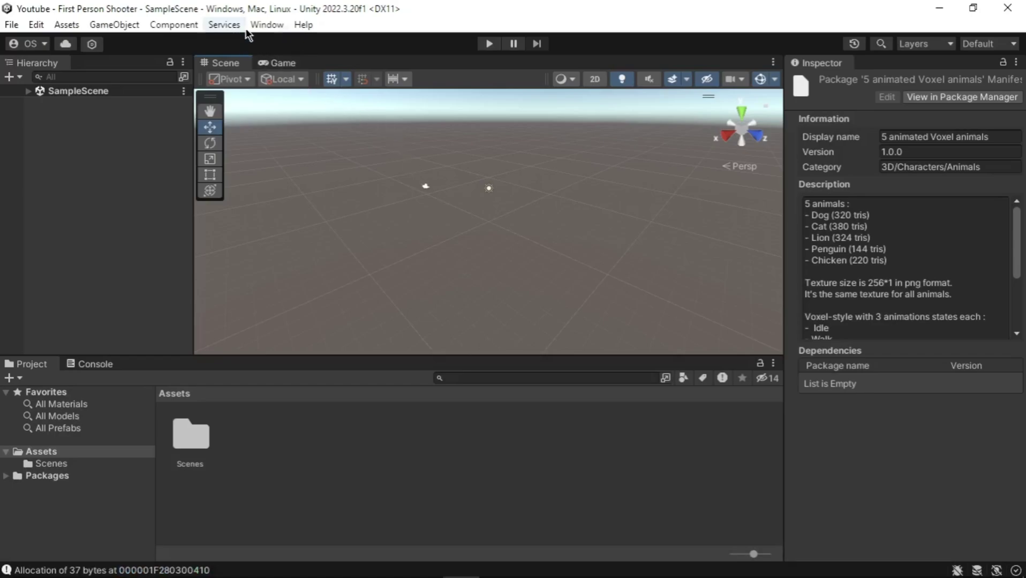
{"action": "left_click", "coordinate": [266, 24]}
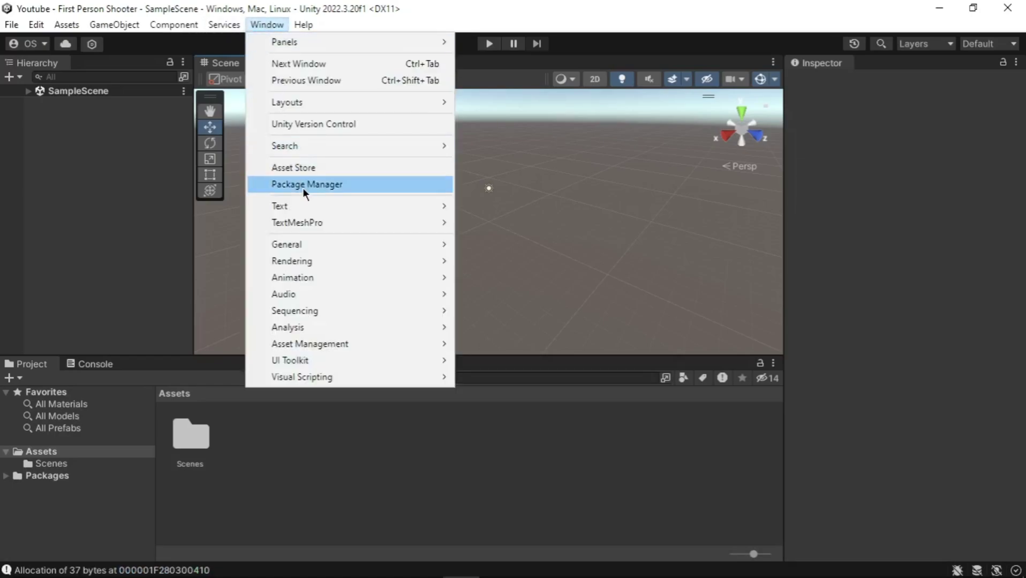
{"action": "left_click", "coordinate": [303, 188]}
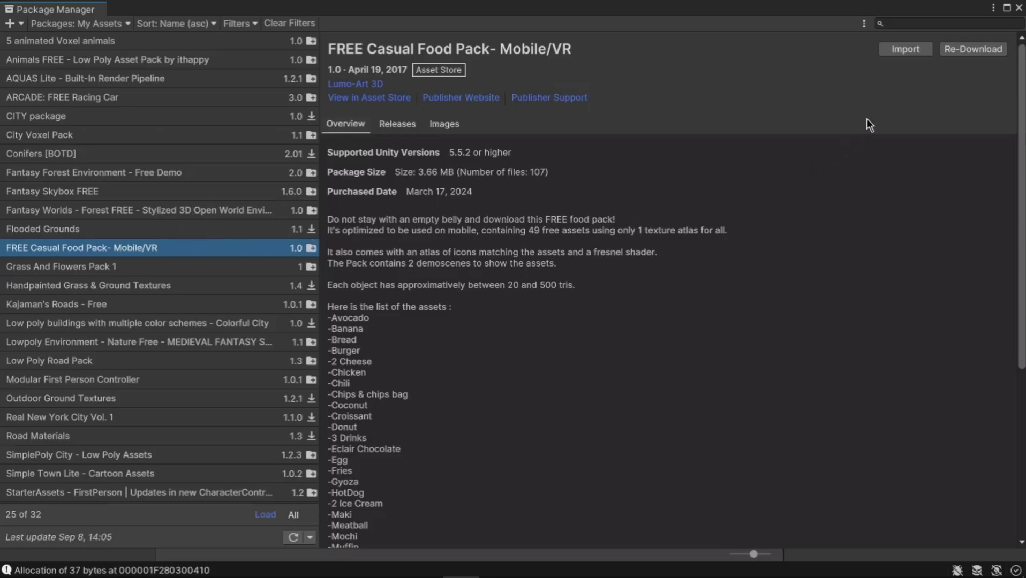
{"action": "left_click", "coordinate": [907, 54]}
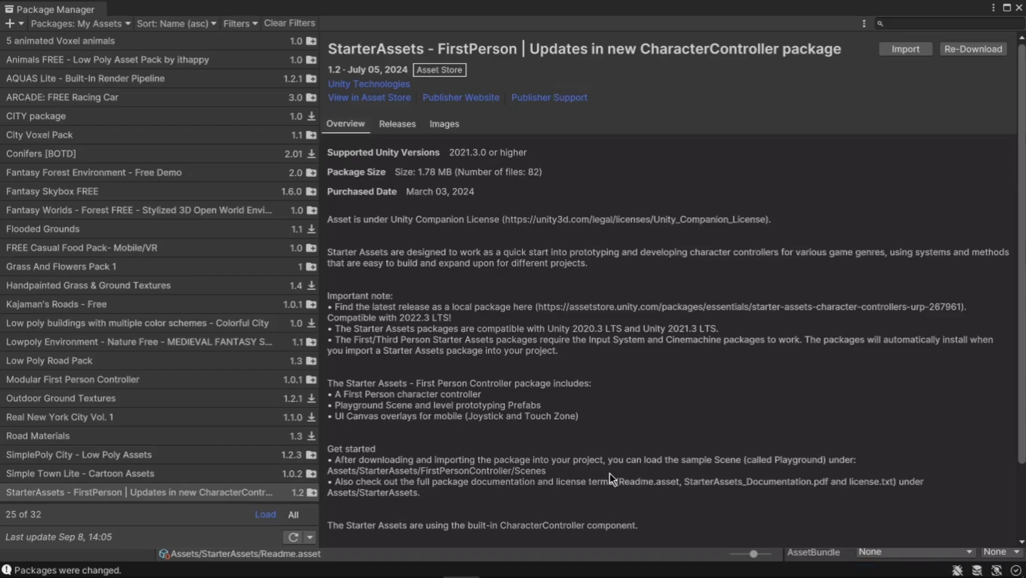
{"action": "left_click", "coordinate": [1019, 7]}
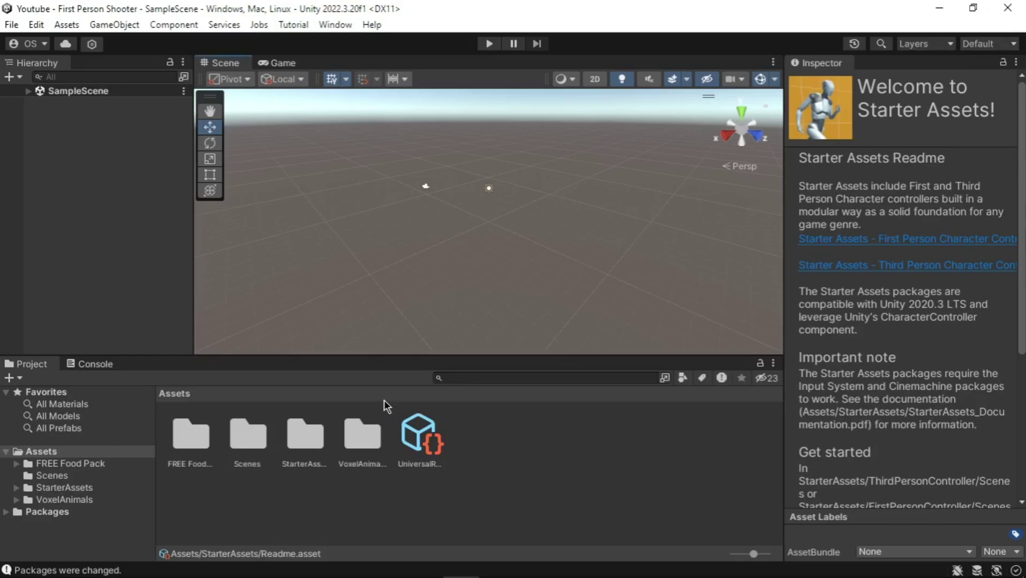
Set the Player setting Active Input Handling to Both and apply it with an editor restart
{"action": "left_click", "coordinate": [36, 24]}
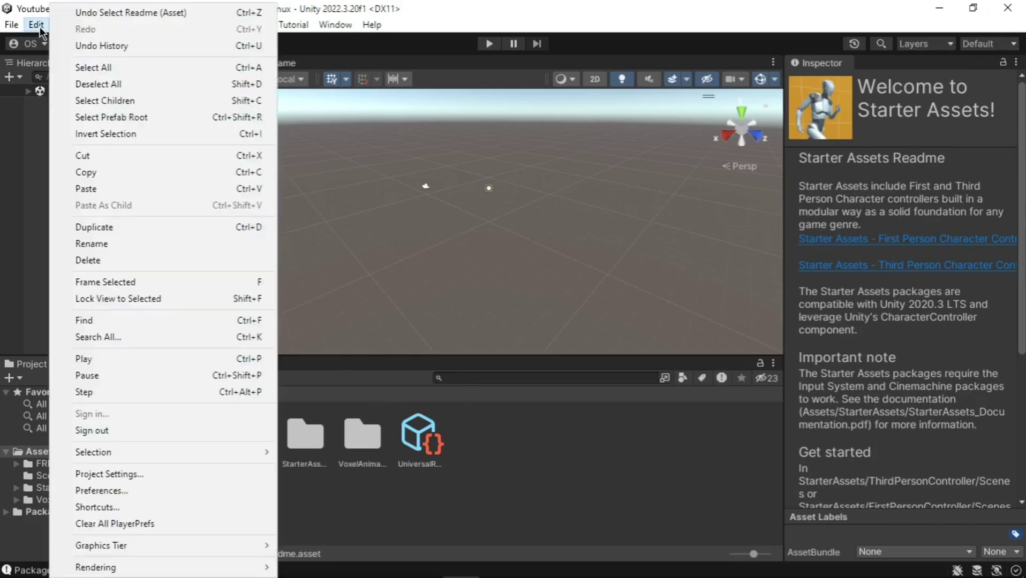
{"action": "left_click", "coordinate": [139, 473]}
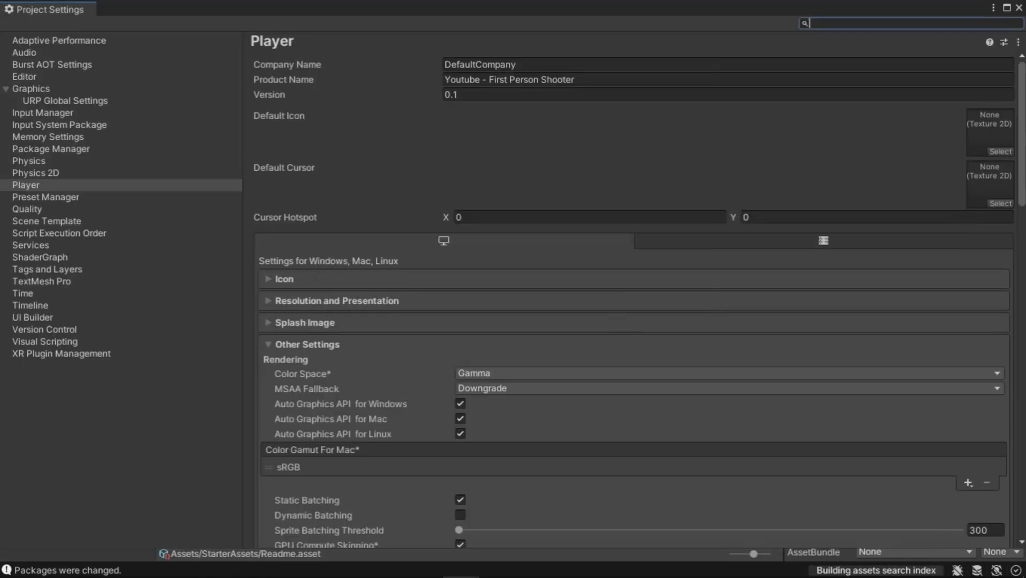
{"action": "left_click", "coordinate": [102, 182]}
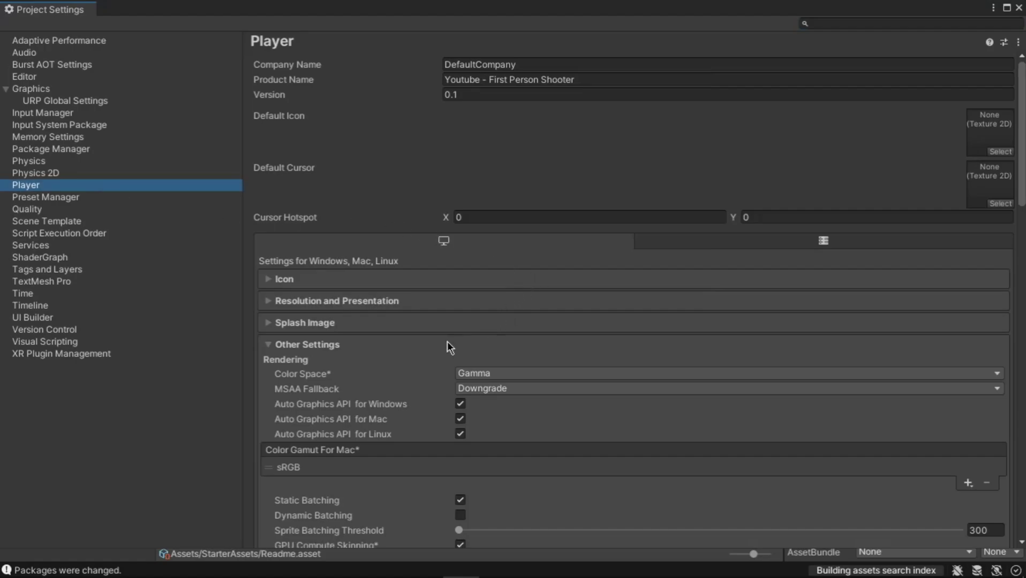
{"action": "scroll", "coordinate": [429, 340], "scroll_direction": "down", "scroll_amount": 15}
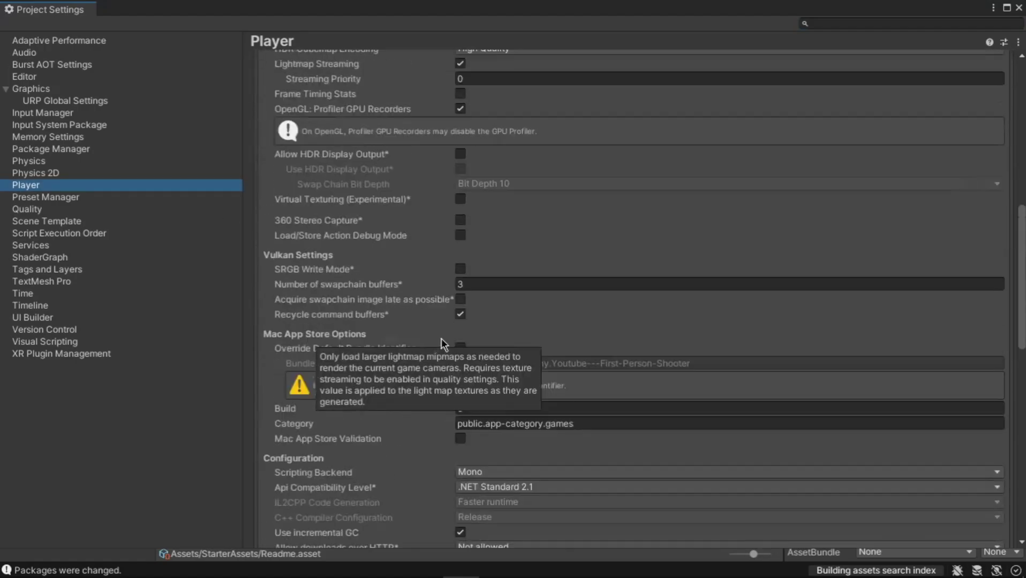
{"action": "scroll", "coordinate": [546, 327], "scroll_direction": "down", "scroll_amount": 10}
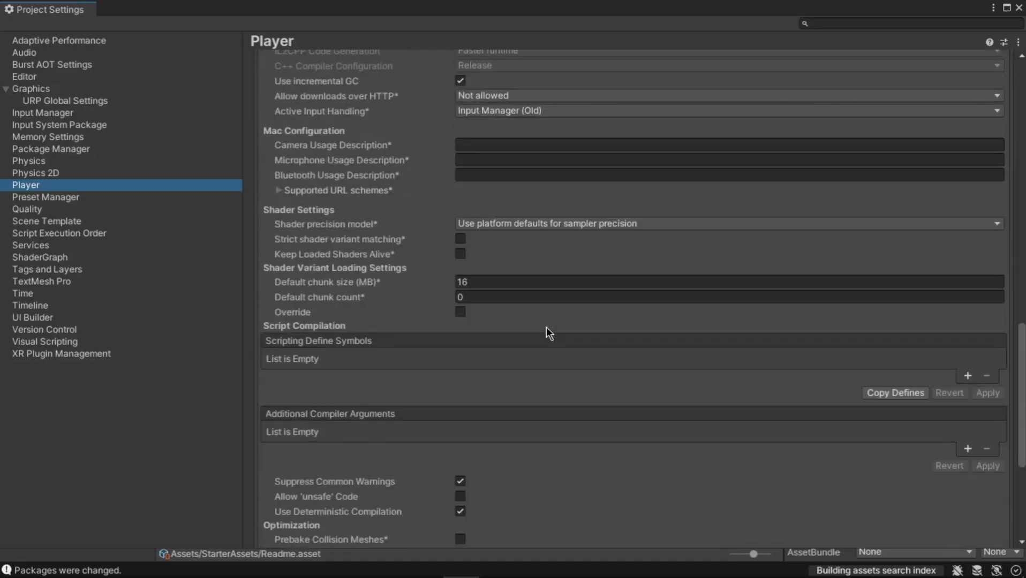
{"action": "scroll", "coordinate": [547, 329], "scroll_direction": "up", "scroll_amount": 8}
{"action": "scroll", "coordinate": [545, 327], "scroll_direction": "down", "scroll_amount": 18}
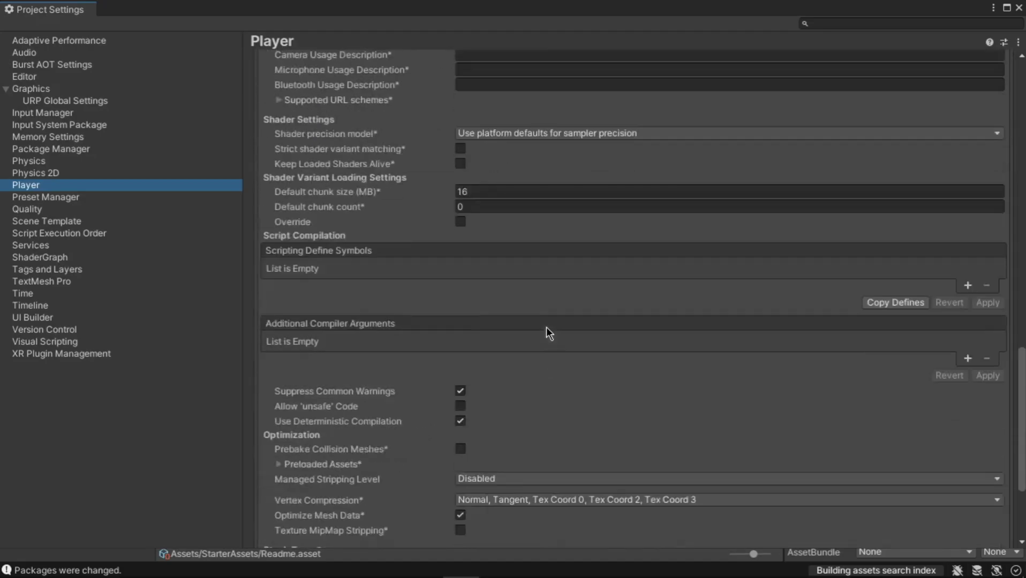
{"action": "scroll", "coordinate": [547, 333], "scroll_direction": "up", "scroll_amount": 17}
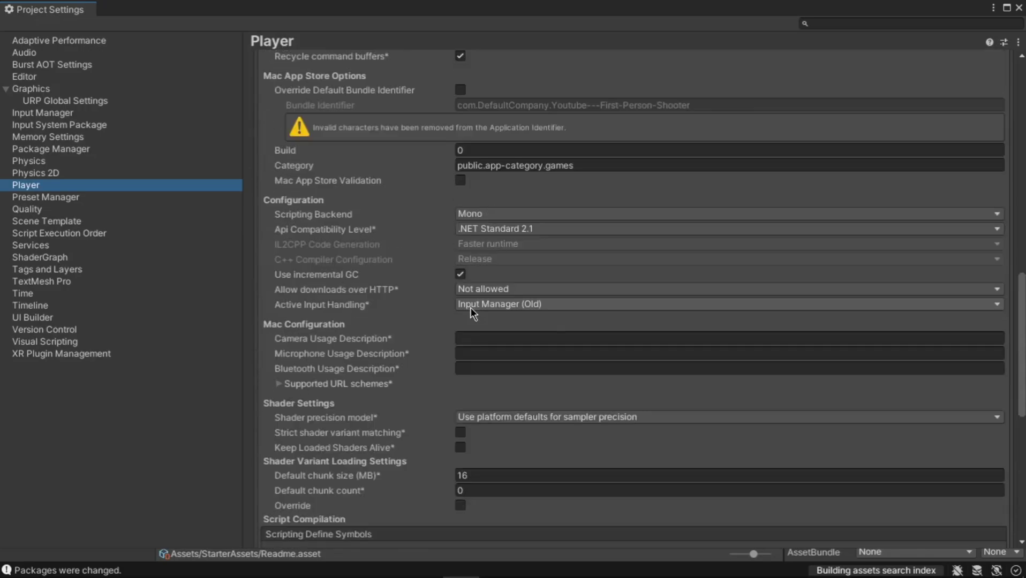
{"action": "left_click", "coordinate": [472, 305]}
{"action": "left_click", "coordinate": [484, 352]}
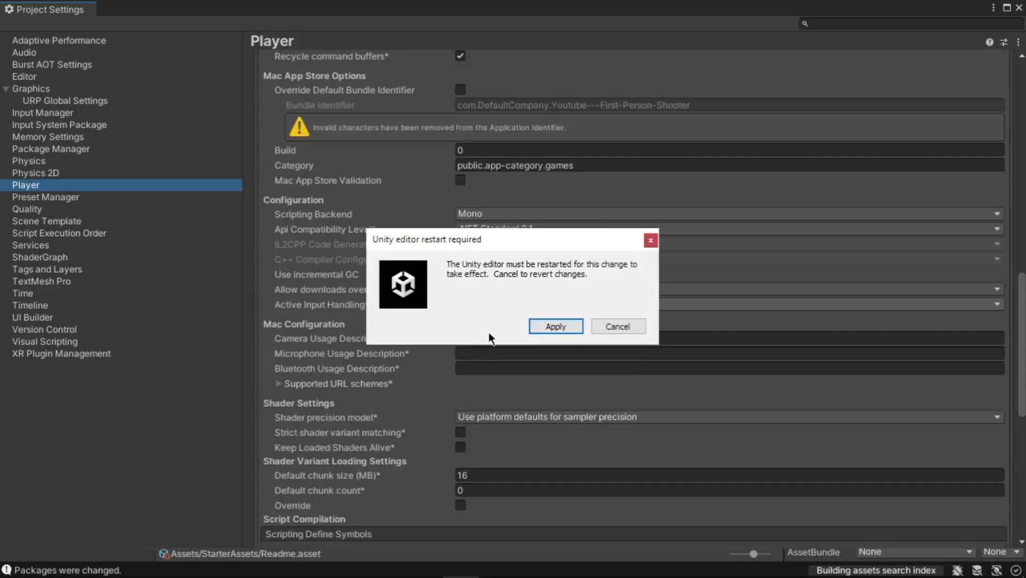
{"action": "left_click", "coordinate": [555, 327]}
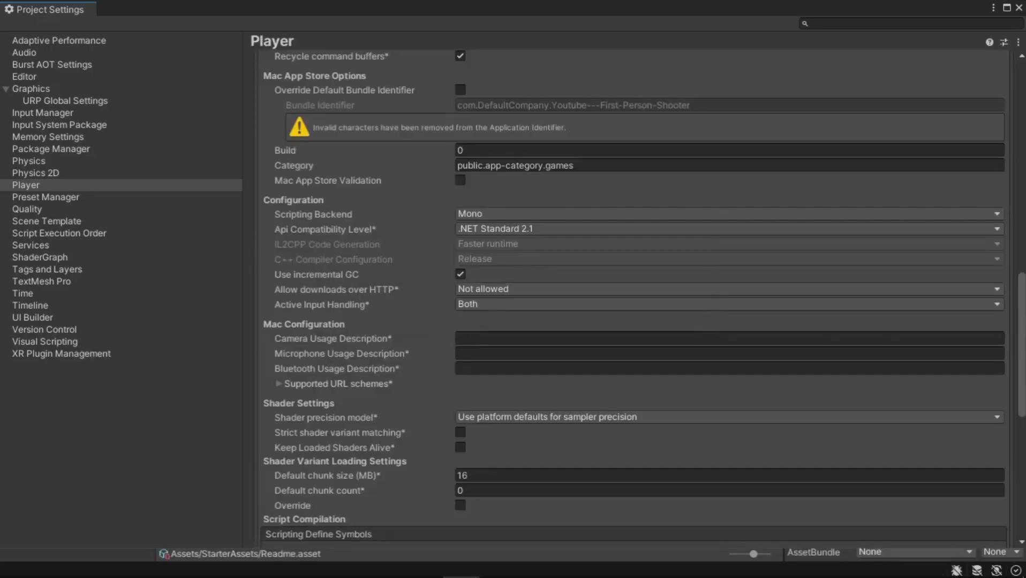
{"action": "left_click", "coordinate": [1019, 8]}
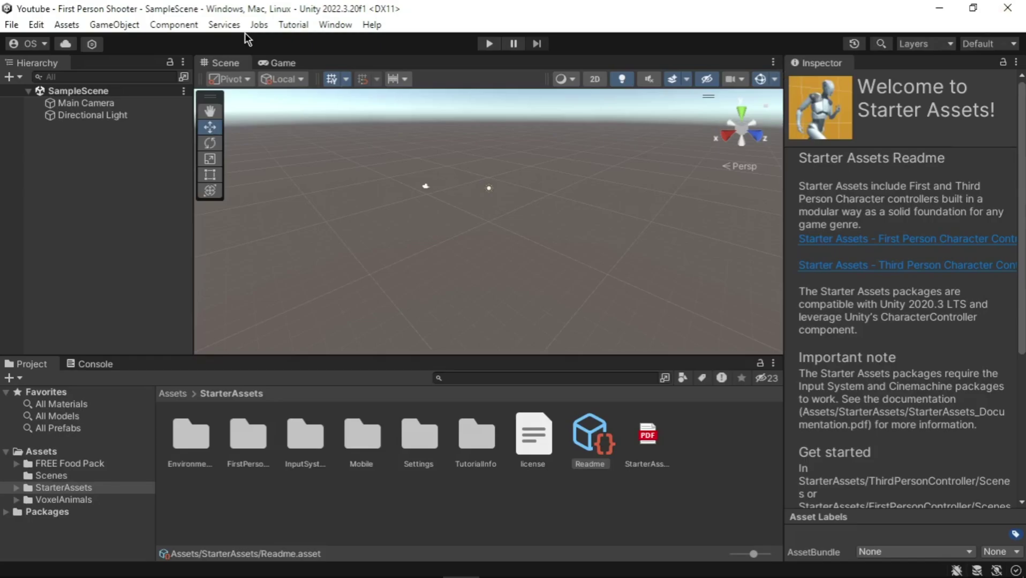
Set Visual Studio 2022 as the external script editor in the preferences and regenerate the project files
{"action": "left_click", "coordinate": [46, 27]}
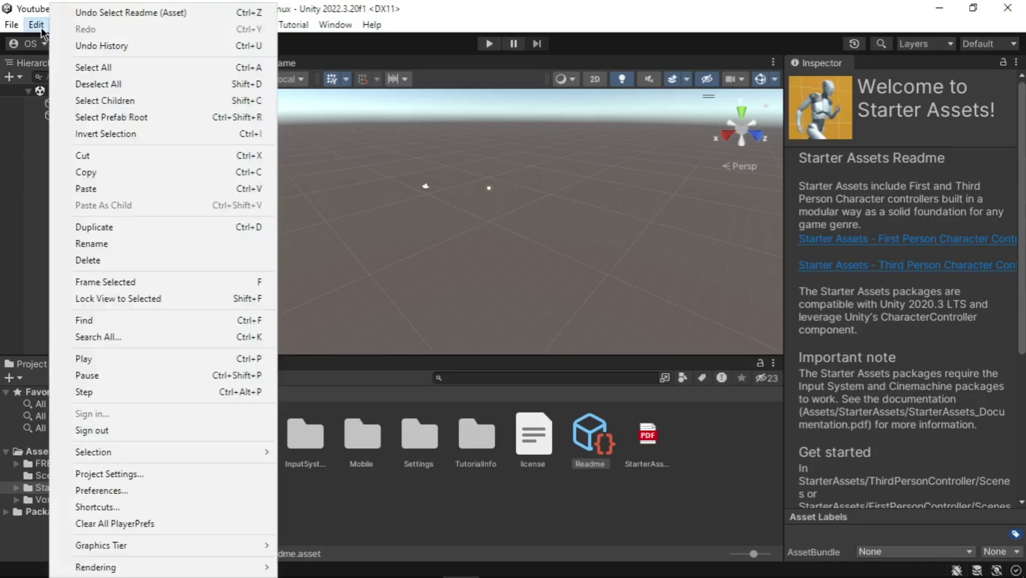
{"action": "left_click", "coordinate": [152, 492]}
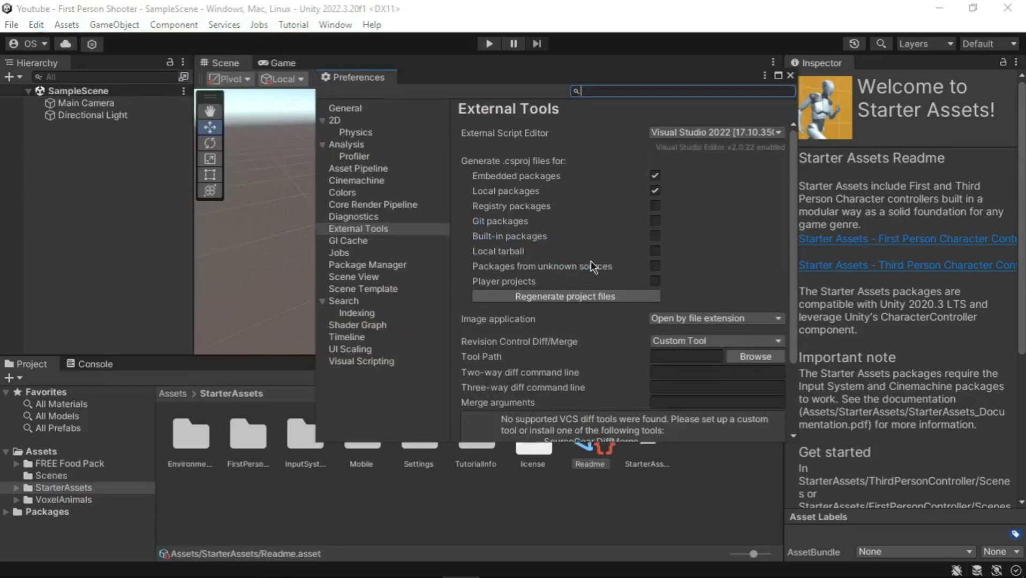
{"action": "left_click", "coordinate": [373, 228]}
{"action": "left_click", "coordinate": [685, 133]}
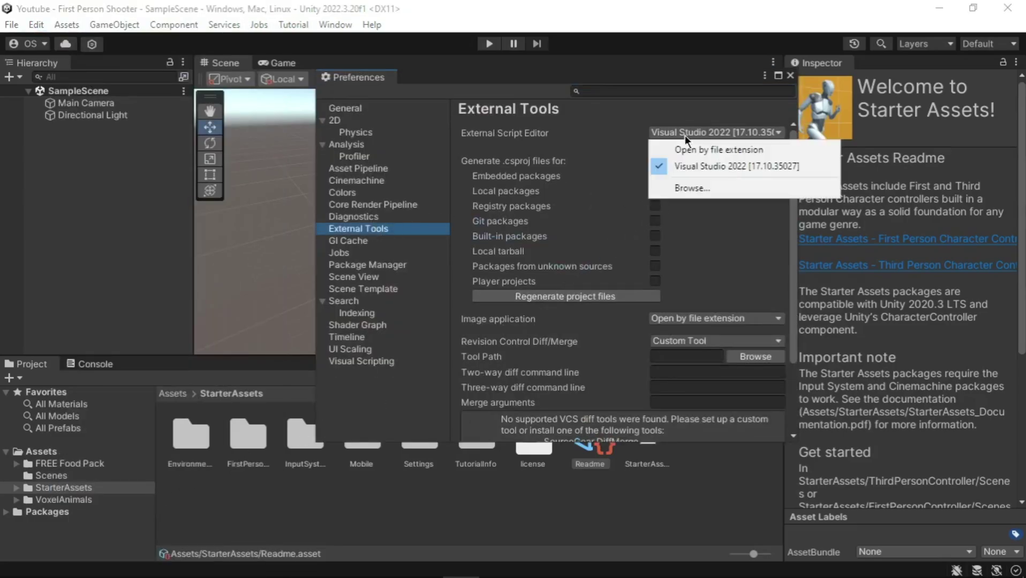
{"action": "left_click", "coordinate": [681, 166]}
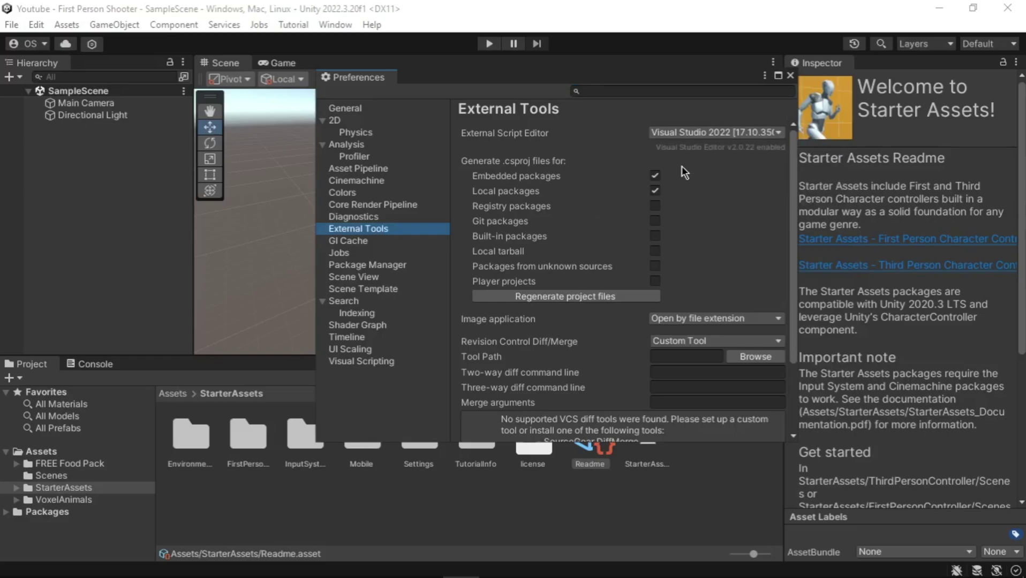
{"action": "left_click", "coordinate": [582, 298]}
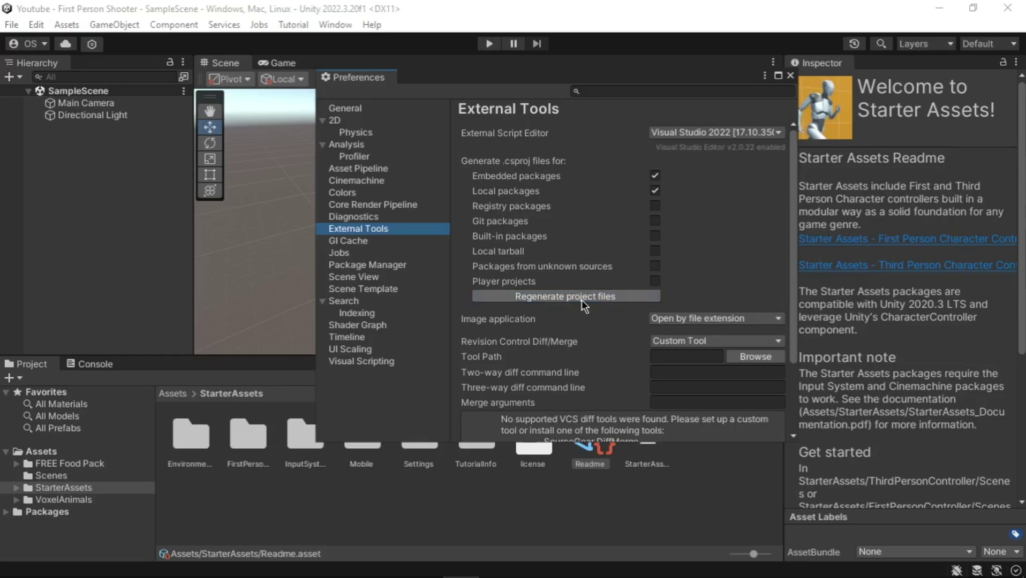
{"action": "left_click", "coordinate": [586, 298]}
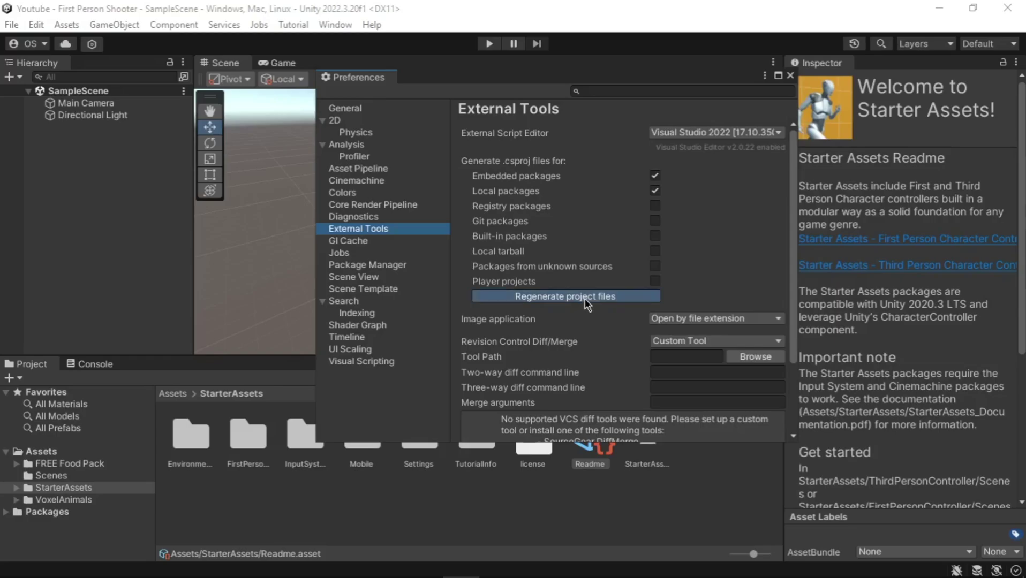
{"action": "left_click", "coordinate": [788, 75]}
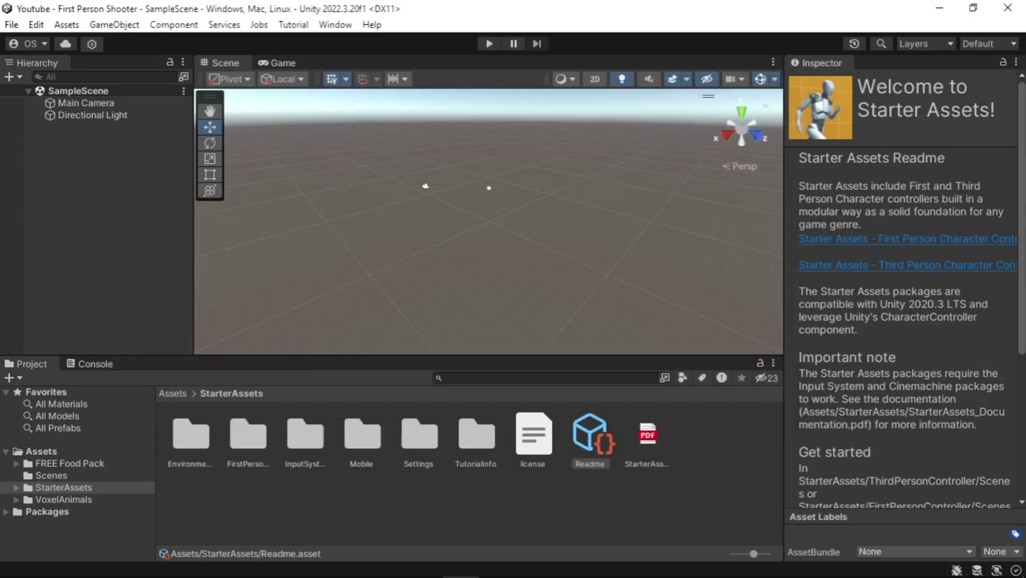
Add a cube to SampleScene as the ground and set its X and Z scale to 100
{"action": "left_click", "coordinate": [12, 78]}
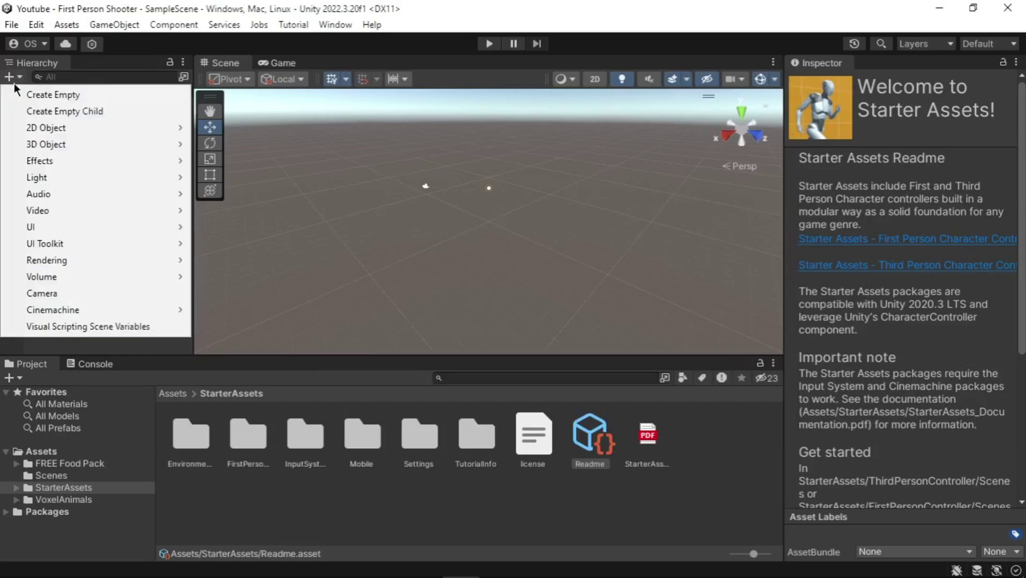
{"action": "mouse_move", "coordinate": [39, 143]}
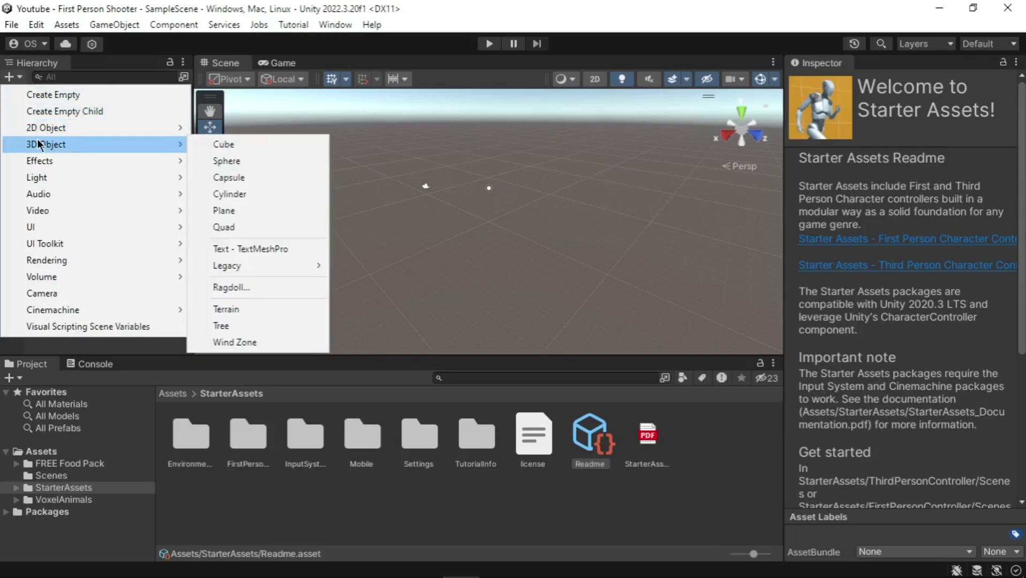
{"action": "left_click", "coordinate": [209, 146]}
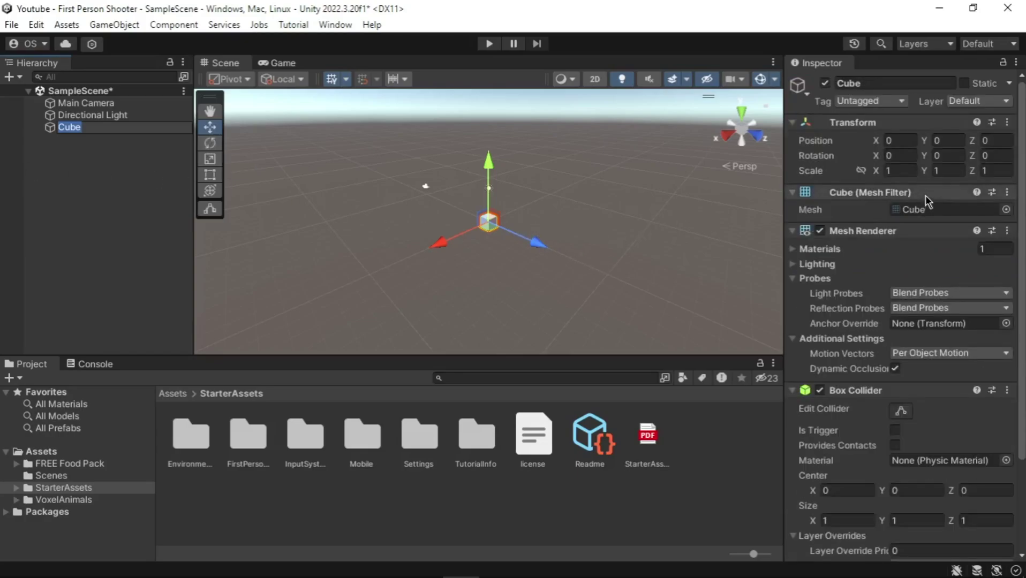
{"action": "left_click", "coordinate": [913, 170]}
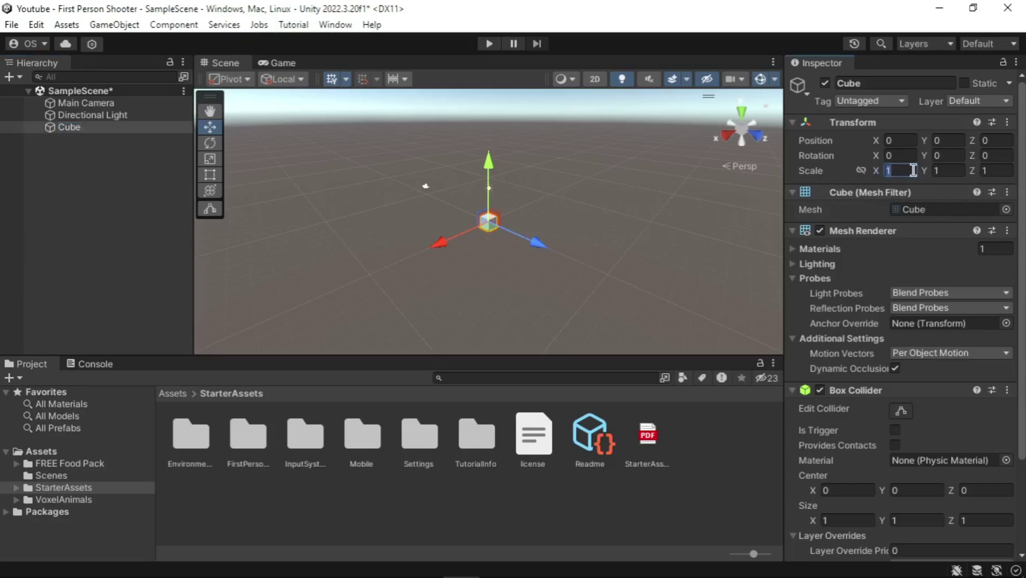
{"action": "type", "text": "100"}
{"action": "key", "text": "Return"}
{"action": "left_click", "coordinate": [994, 169]}
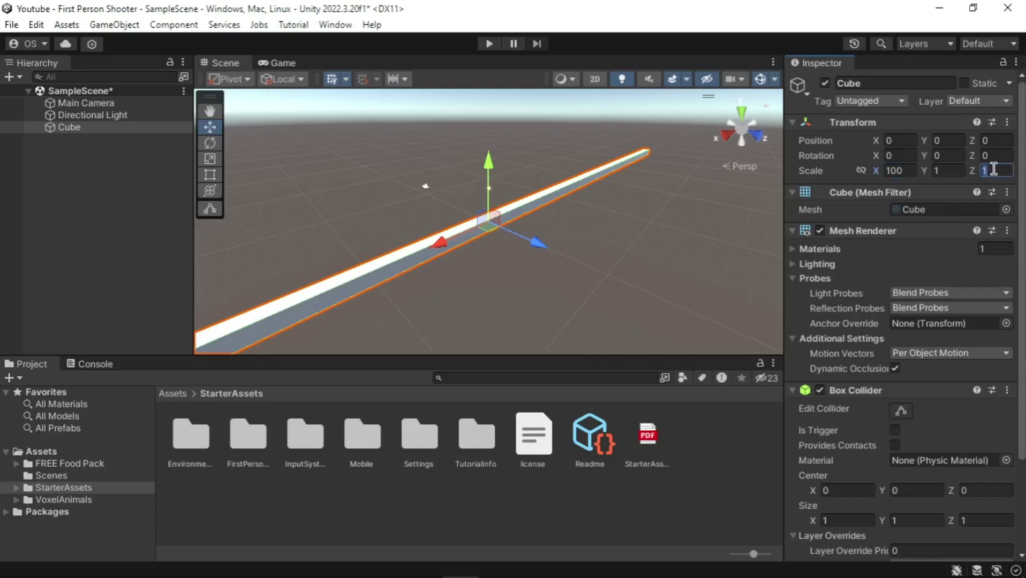
{"action": "type", "text": "100"}
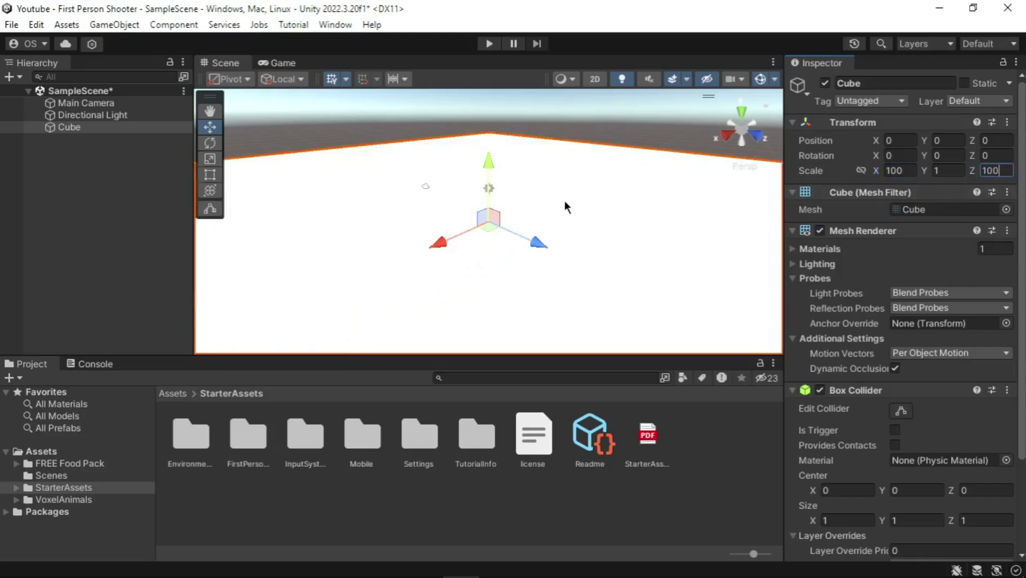
Create a folder named Materials in the project's root Assets folder
{"action": "left_click", "coordinate": [41, 452]}
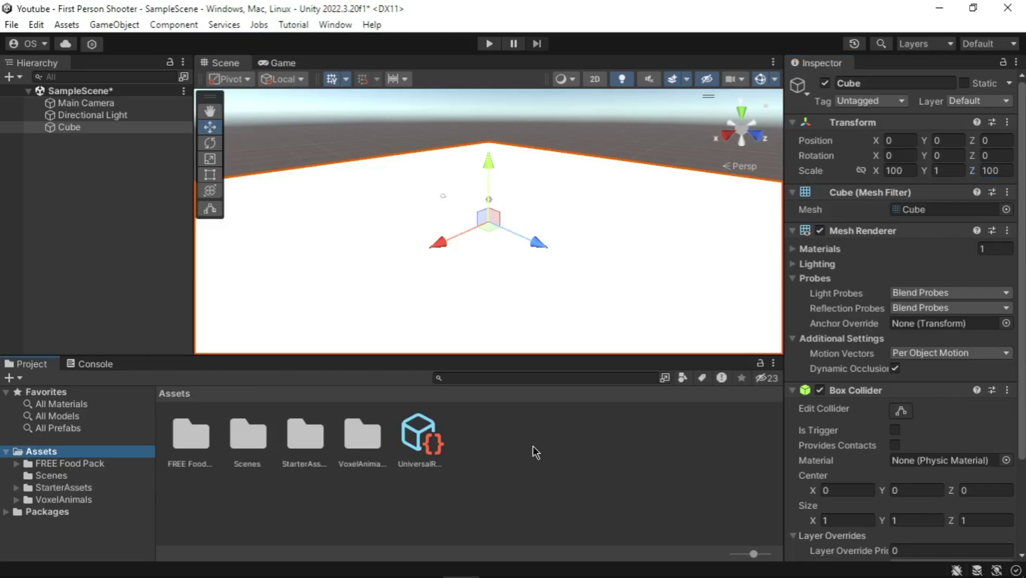
{"action": "right_click", "coordinate": [541, 444]}
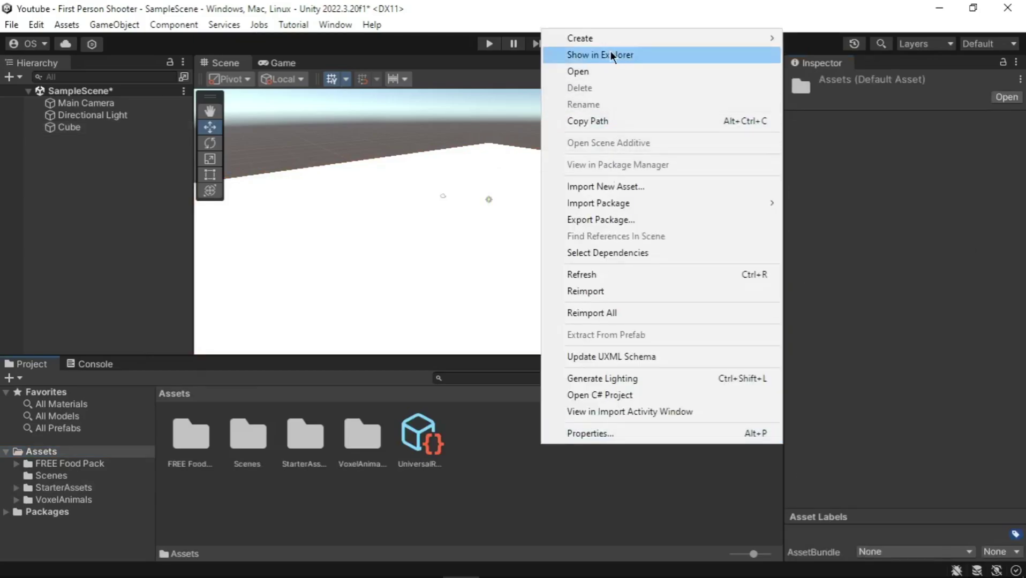
{"action": "mouse_move", "coordinate": [610, 39]}
{"action": "left_click", "coordinate": [817, 31]}
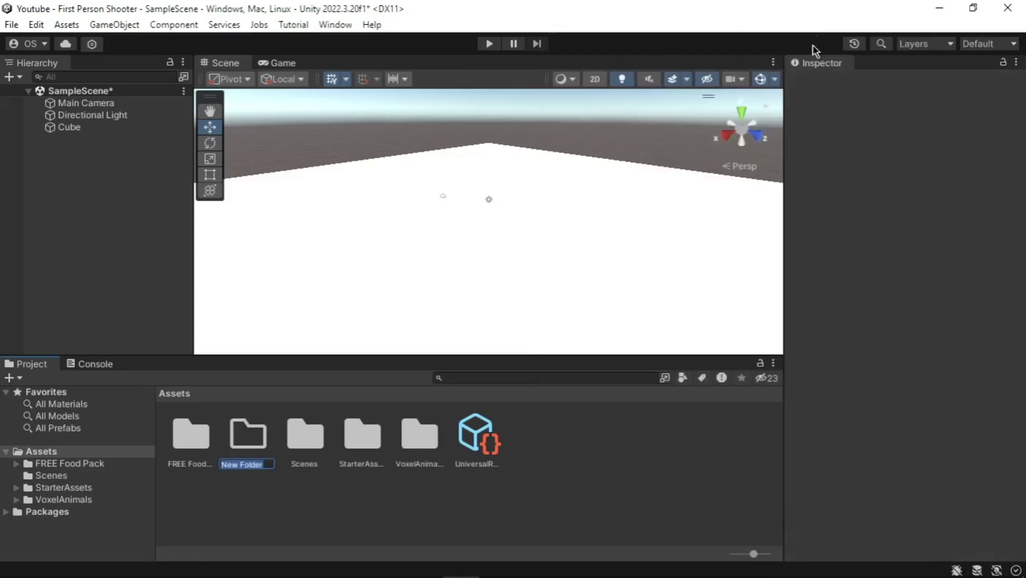
{"action": "type", "text": "Ma"}
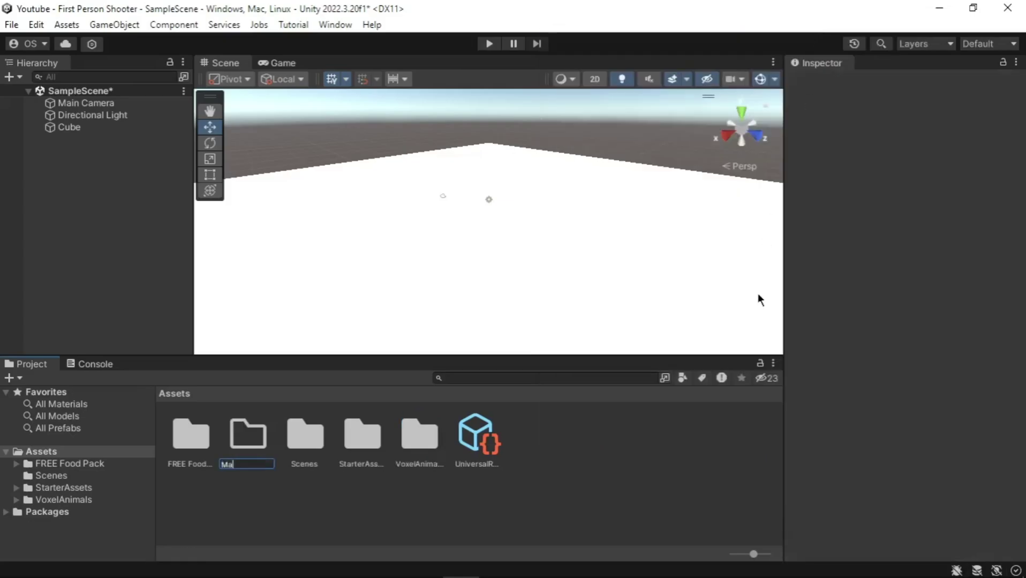
{"action": "type", "text": "terials"}
{"action": "key", "text": "Return"}
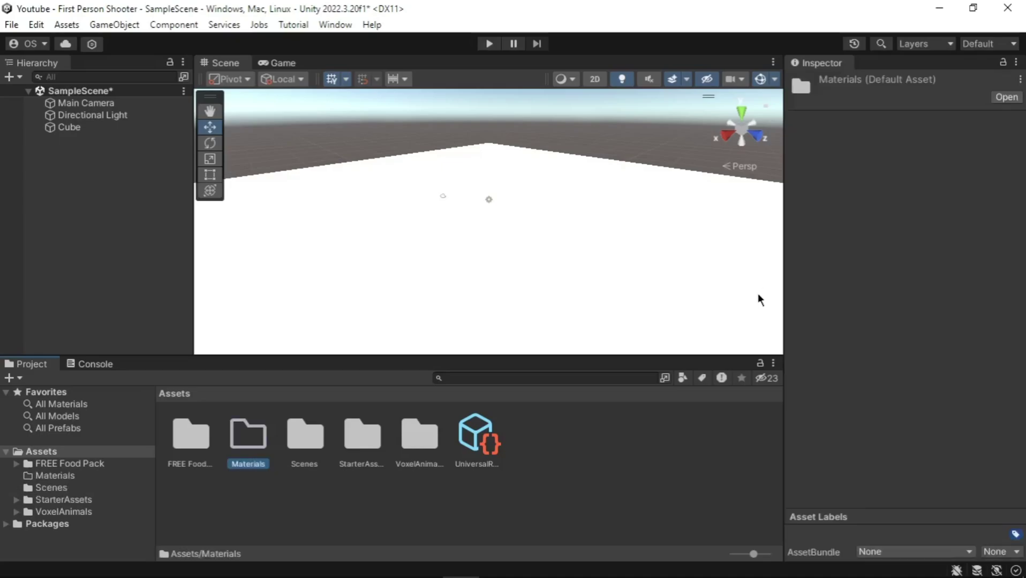
Create a new material named GrassColor inside the Materials folder
{"action": "double_click", "coordinate": [249, 448]}
{"action": "right_click", "coordinate": [251, 449]}
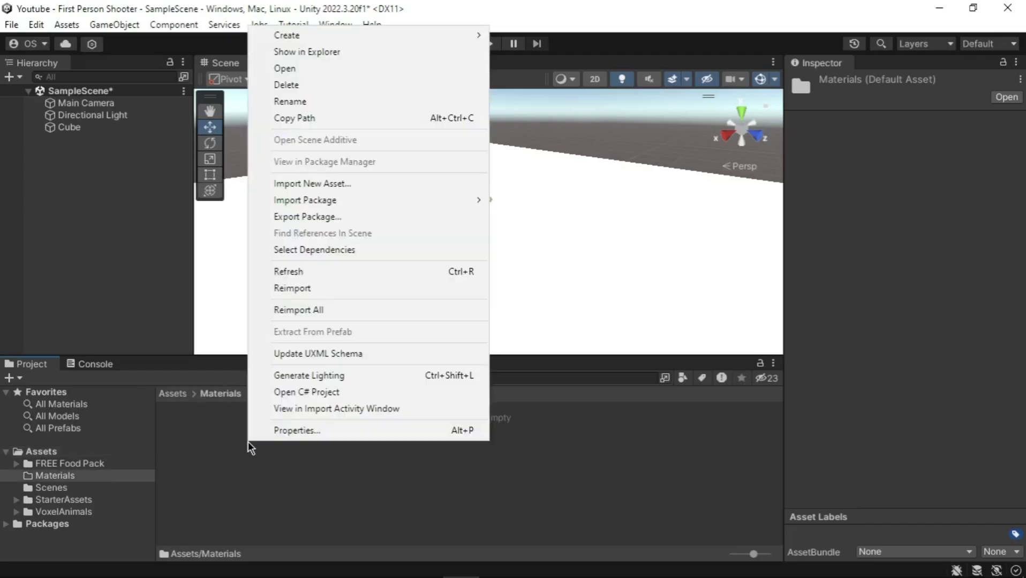
{"action": "mouse_move", "coordinate": [323, 37]}
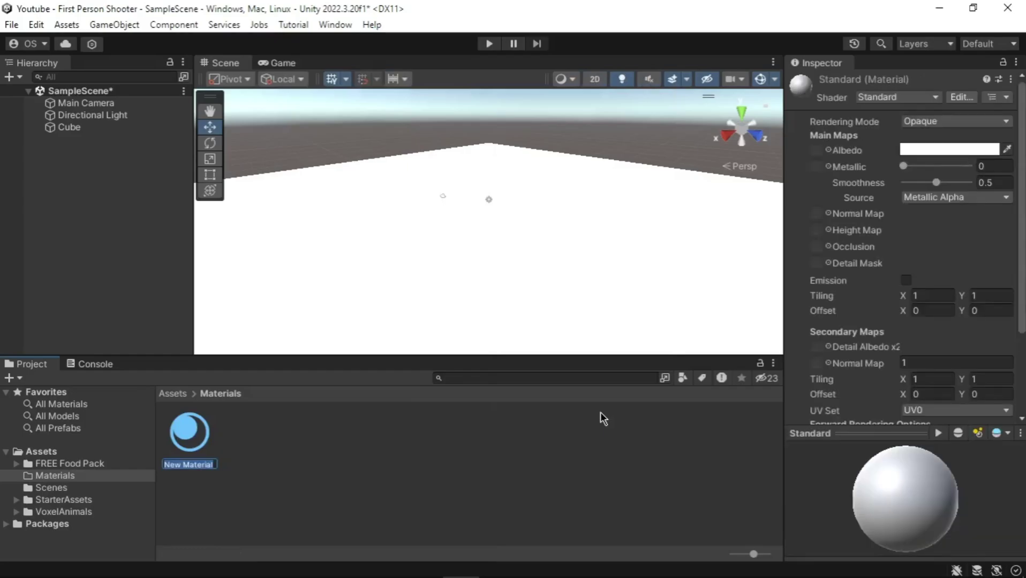
{"action": "type", "text": "GrassColor"}
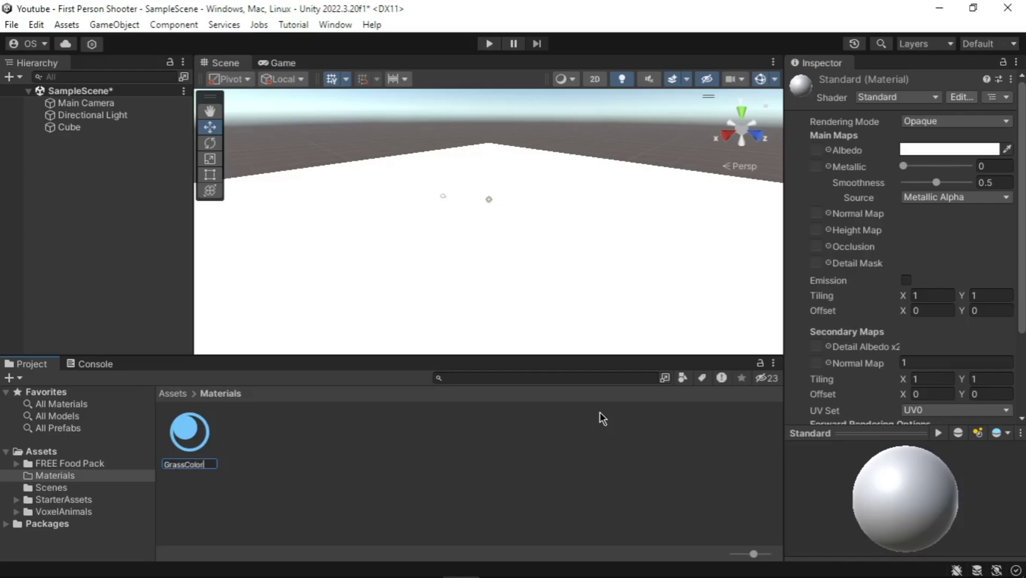
{"action": "key", "text": "Return"}
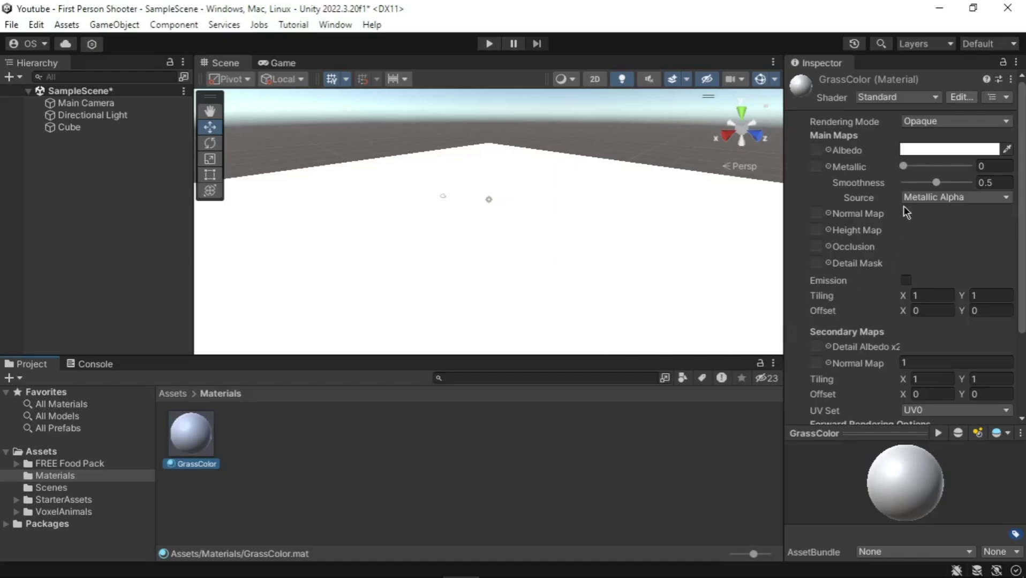
Set the GrassColor material's albedo to the hexadecimal color 228C22
{"action": "left_click", "coordinate": [933, 149]}
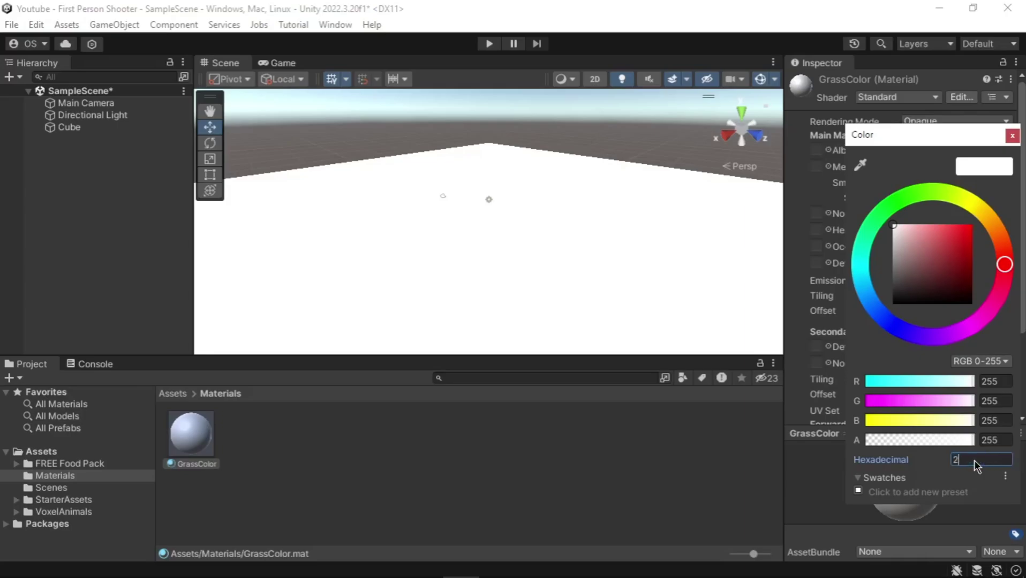
{"action": "type", "text": "28C22"}
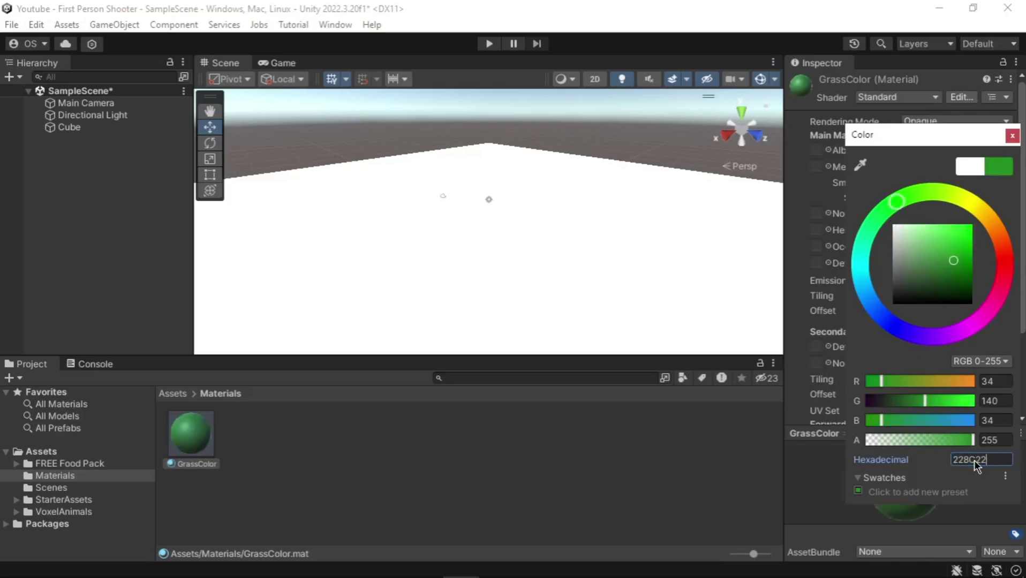
{"action": "left_click", "coordinate": [553, 482]}
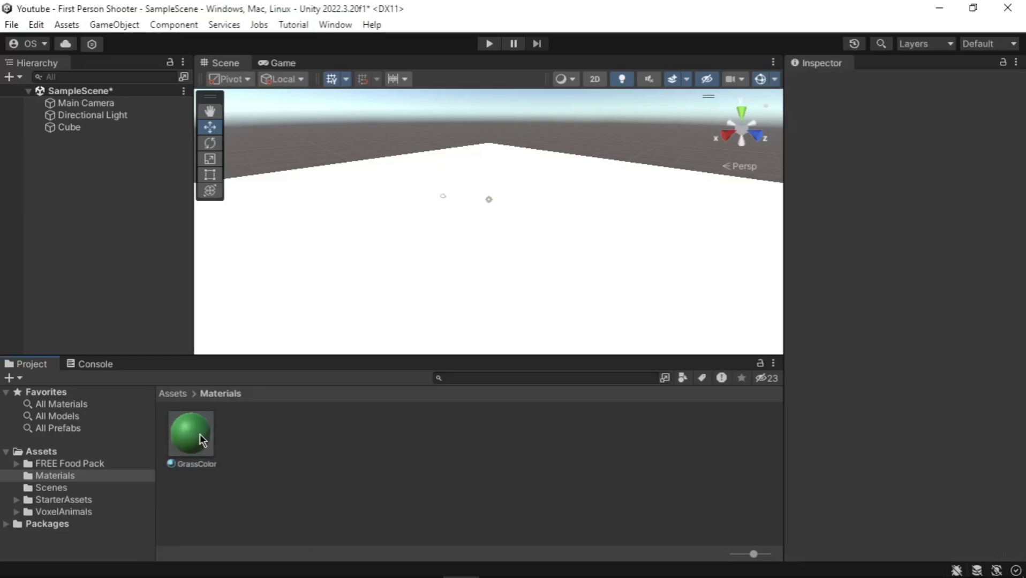
Apply the GrassColor material to the cube and rename the cube Ground
{"action": "left_click_drag", "start_coordinate": [200, 434], "coordinate": [82, 133]}
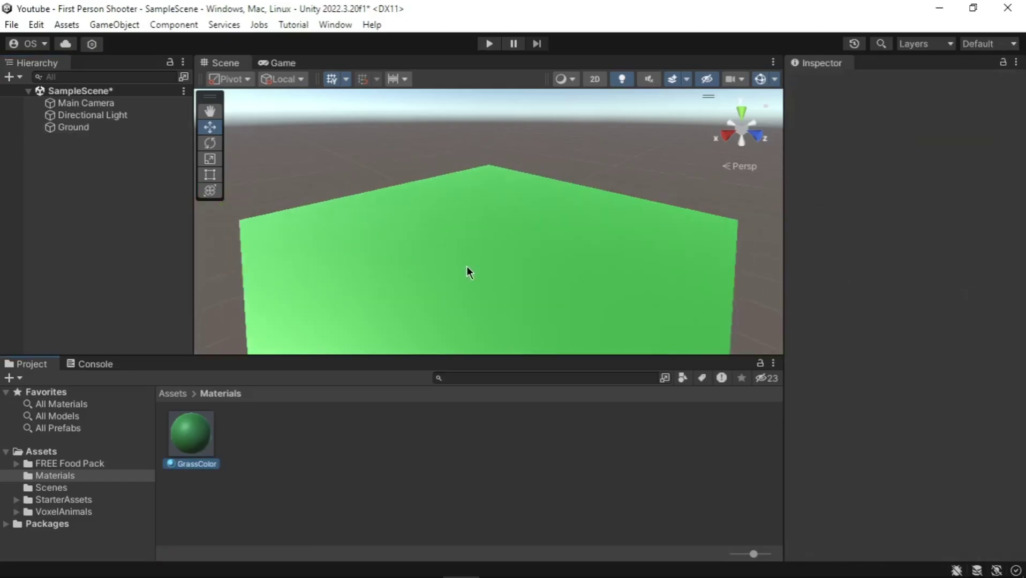
{"action": "middle_click_drag", "start_coordinate": [479, 279], "coordinate": [474, 226]}
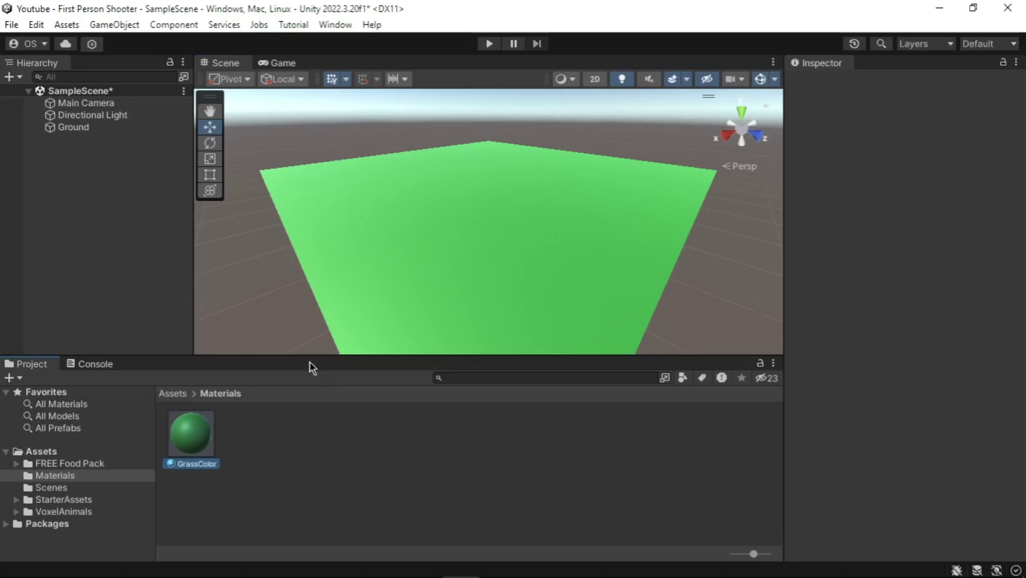
Delete the default Main Camera from SampleScene
{"action": "left_click", "coordinate": [101, 106]}
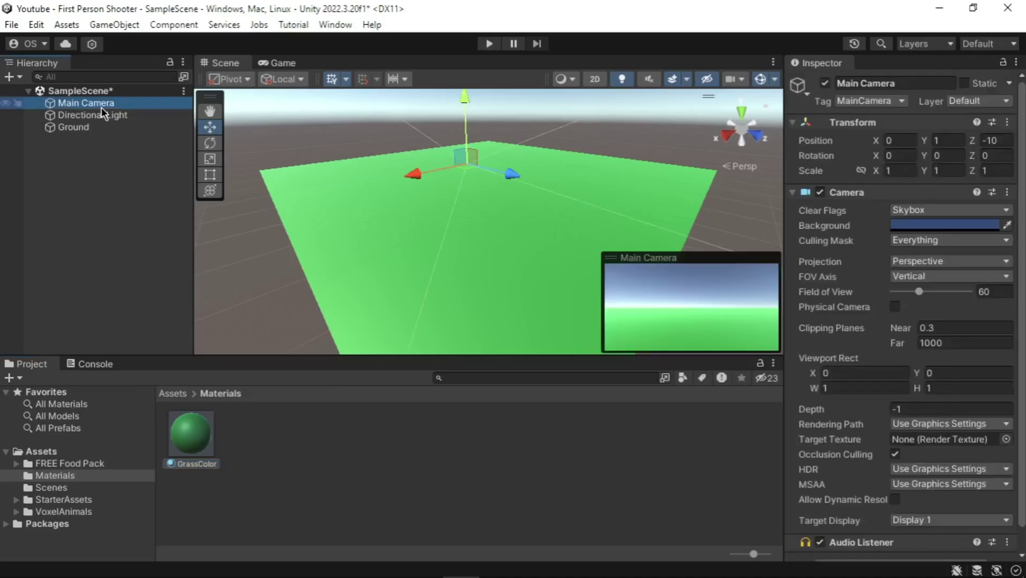
{"action": "right_click", "coordinate": [104, 106]}
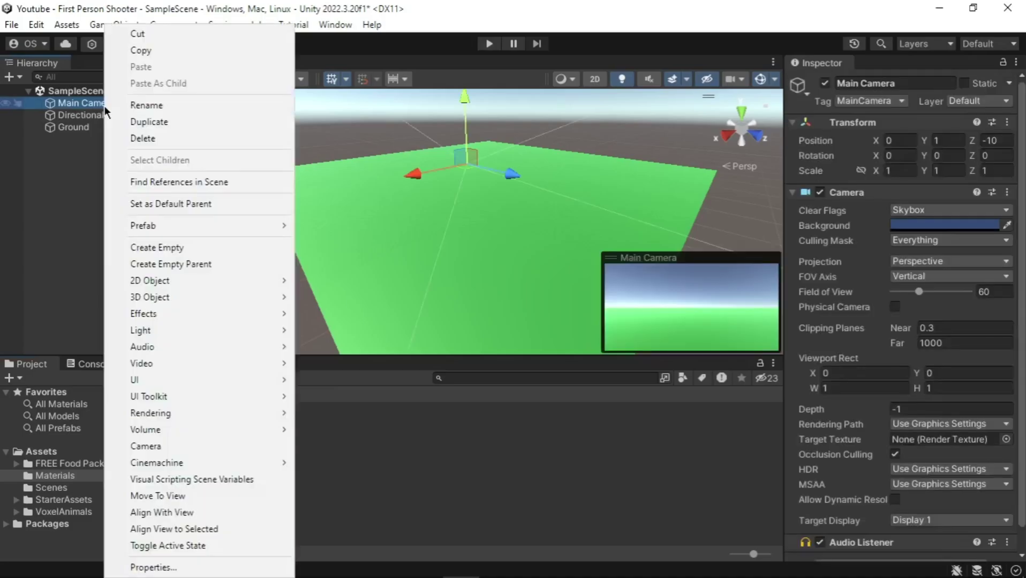
{"action": "left_click", "coordinate": [162, 140]}
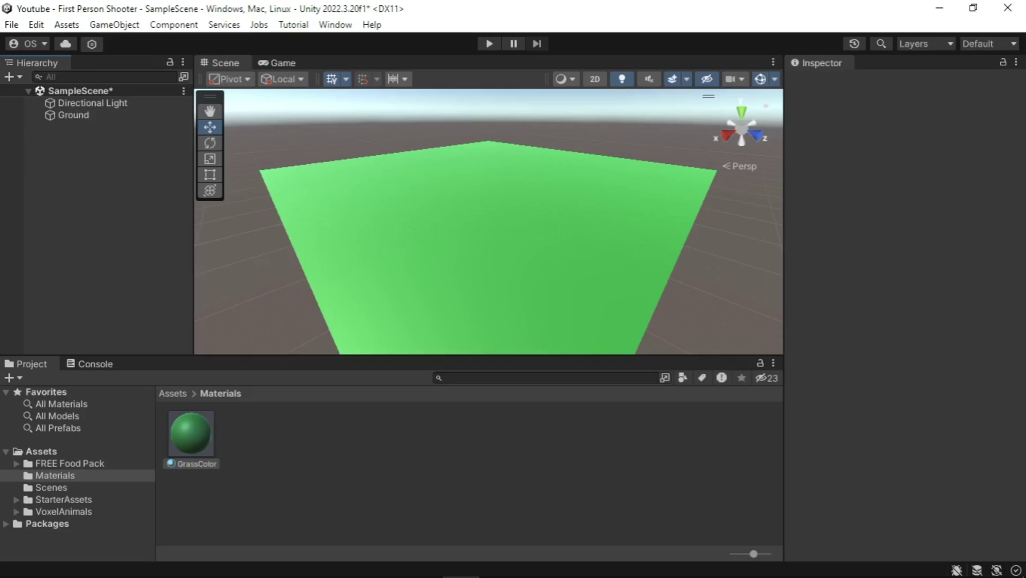
Add the MainCamera, PlayerCapsule and PlayerFollowCamera prefabs from StarterAssets/FirstPersonController/Prefabs to SampleScene
{"action": "left_click", "coordinate": [64, 500]}
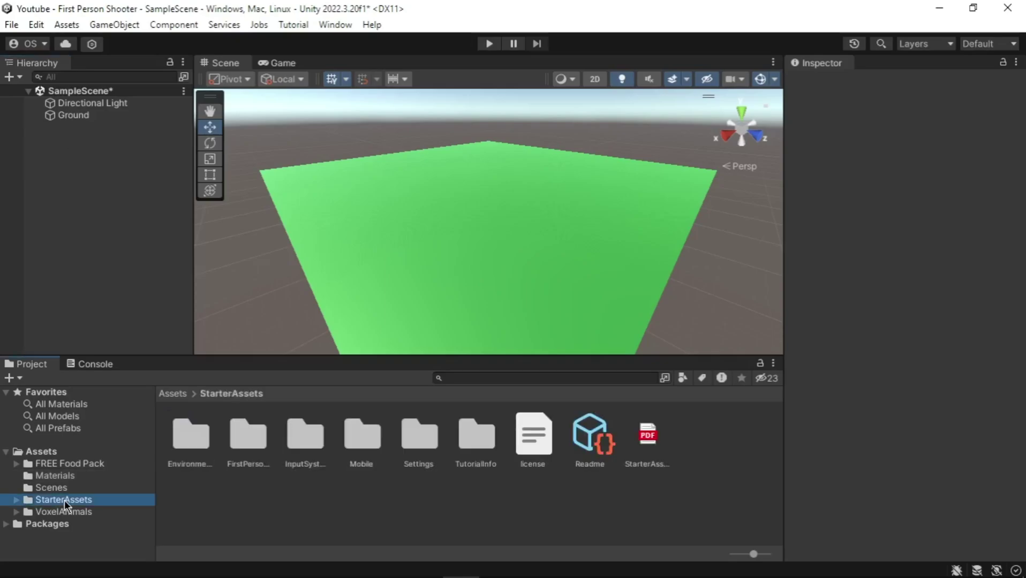
{"action": "double_click", "coordinate": [251, 440]}
{"action": "left_click", "coordinate": [191, 443]}
{"action": "double_click", "coordinate": [191, 443]}
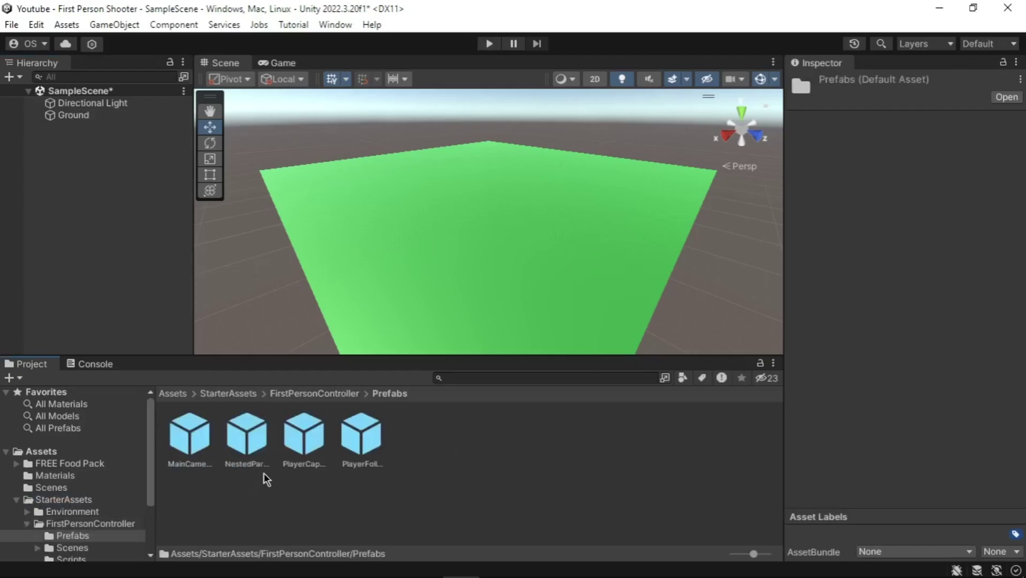
{"action": "left_click", "coordinate": [190, 435]}
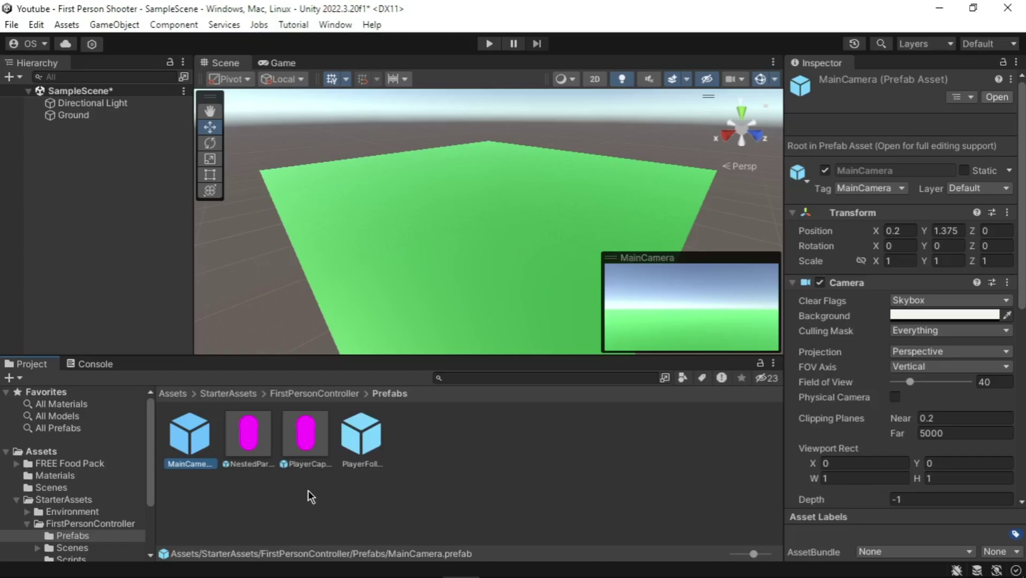
{"action": "left_click", "coordinate": [364, 438], "text": "ctrl"}
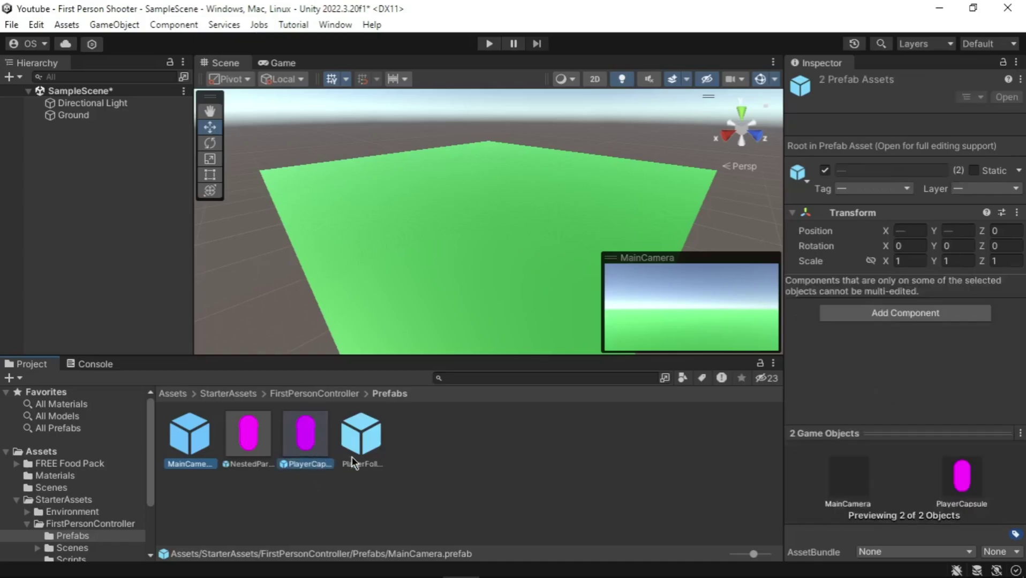
{"action": "left_click_drag", "start_coordinate": [315, 442], "coordinate": [90, 200]}
Assign the scene's PlayerCameraRoot as the Follow target of PlayerFollowCamera's Cinemachine virtual camera
{"action": "left_click", "coordinate": [105, 140]}
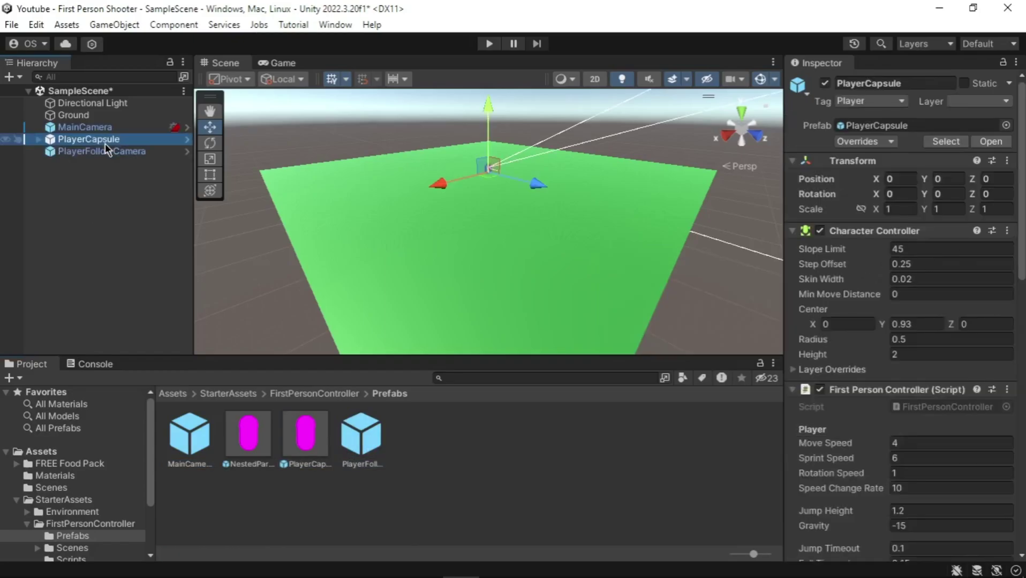
{"action": "left_click", "coordinate": [106, 148]}
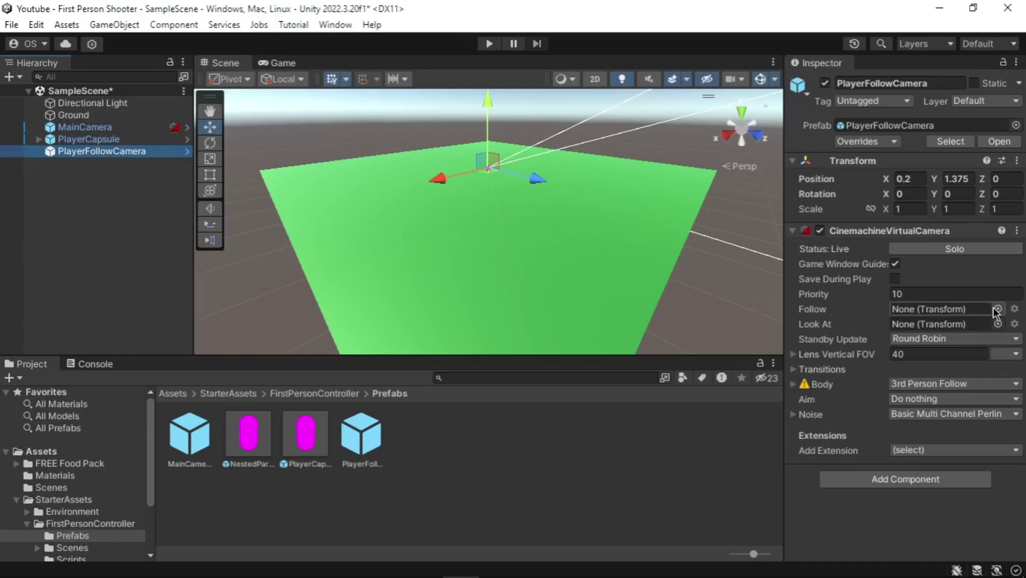
{"action": "left_click", "coordinate": [997, 309]}
{"action": "type", "text": "player"}
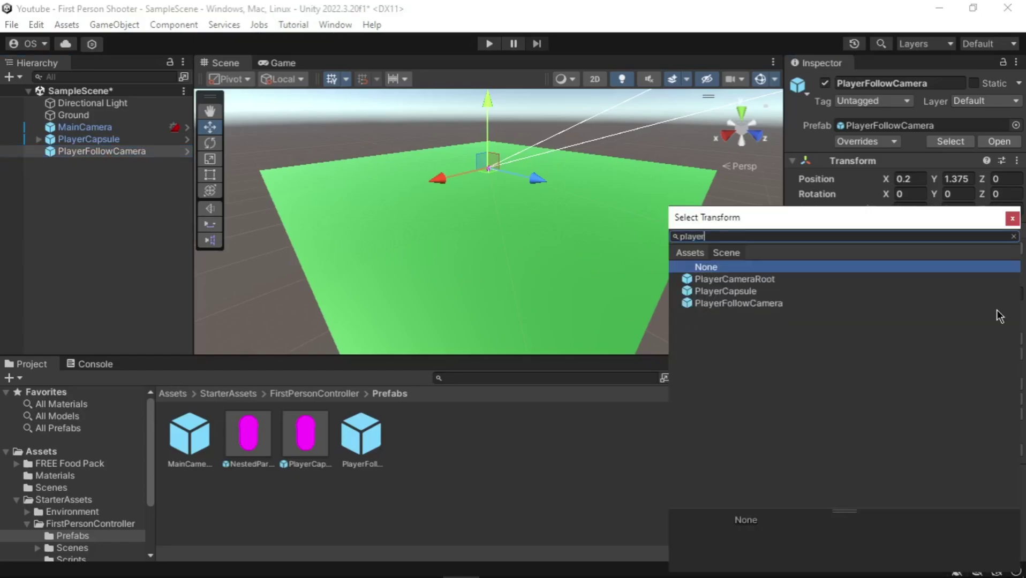
{"action": "type", "text": "camer"}
{"action": "key", "text": "Down"}
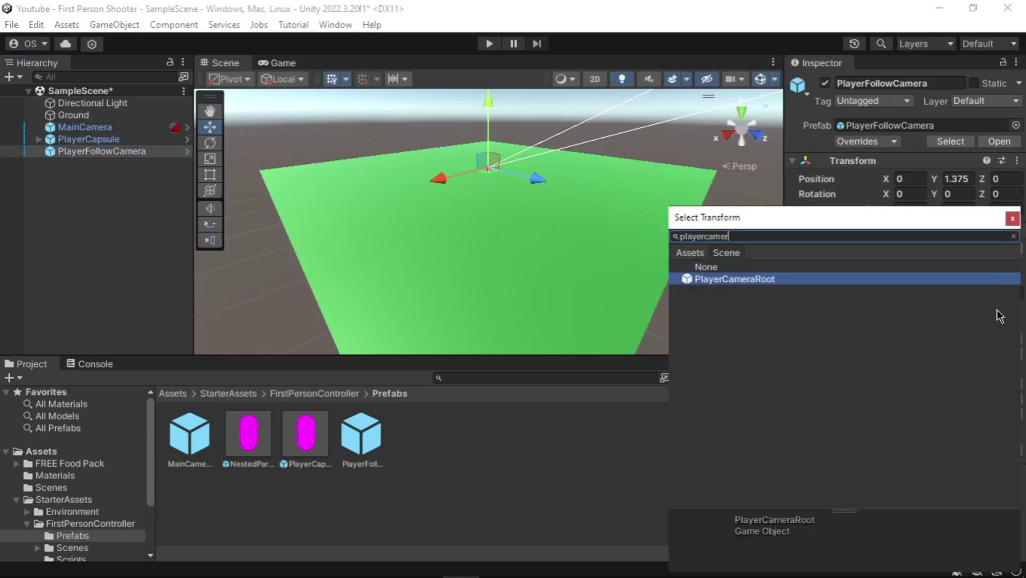
{"action": "key", "text": "Return"}
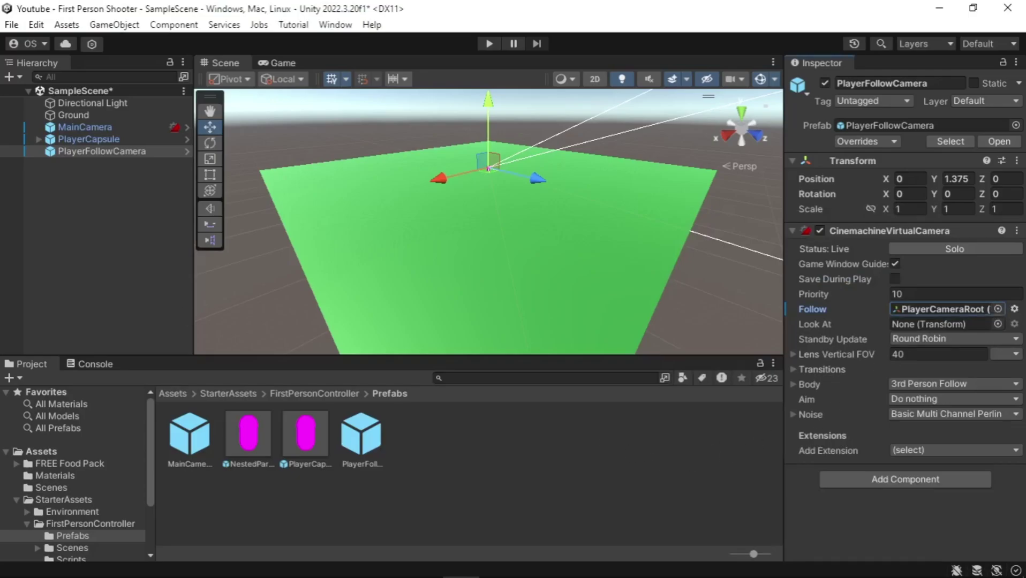
Set the PlayerCapsule's Y position to 2 and frame the capsule in the scene view
{"action": "left_click", "coordinate": [47, 142]}
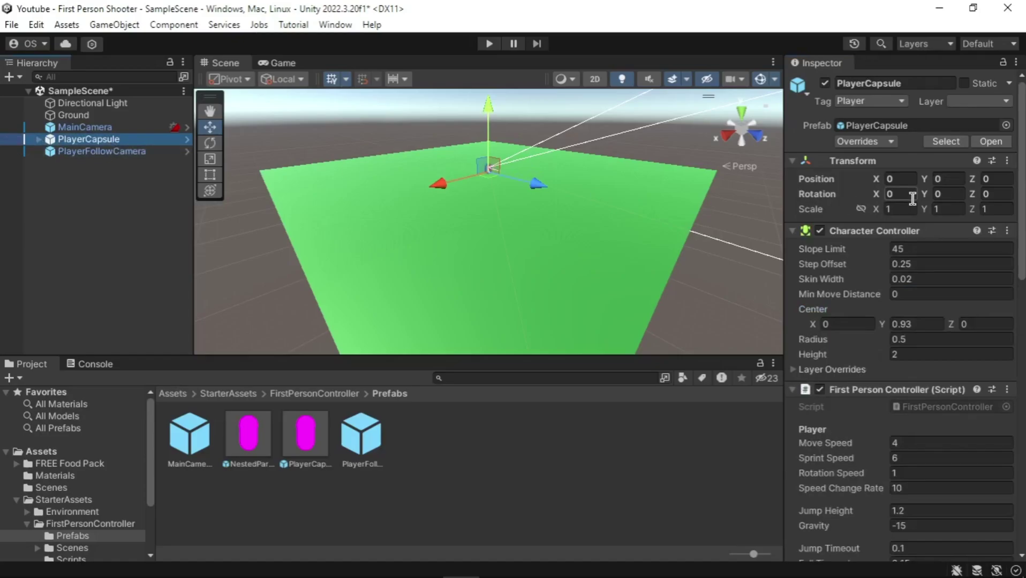
{"action": "left_click", "coordinate": [955, 179]}
{"action": "type", "text": "2"}
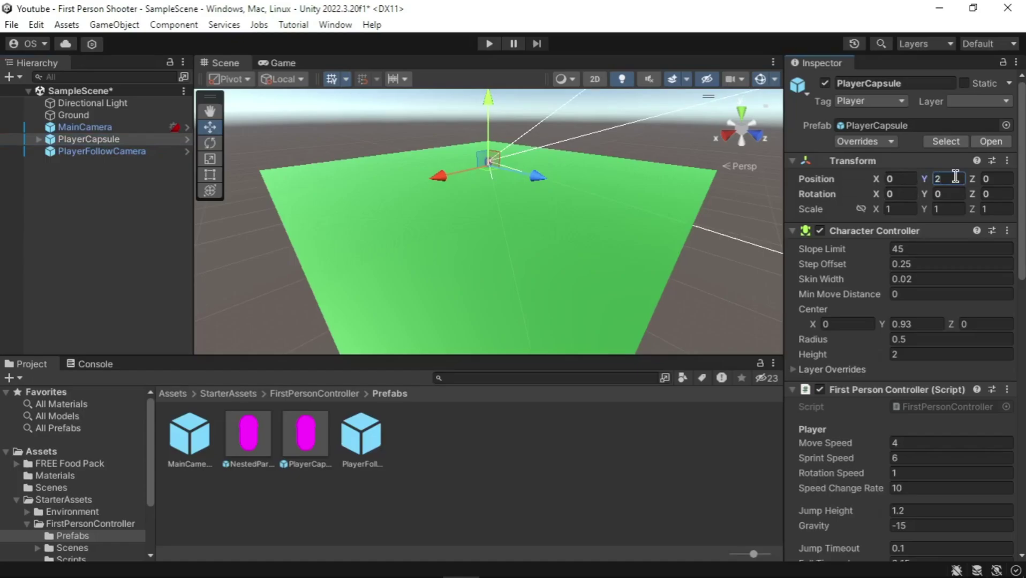
{"action": "key", "text": "f"}
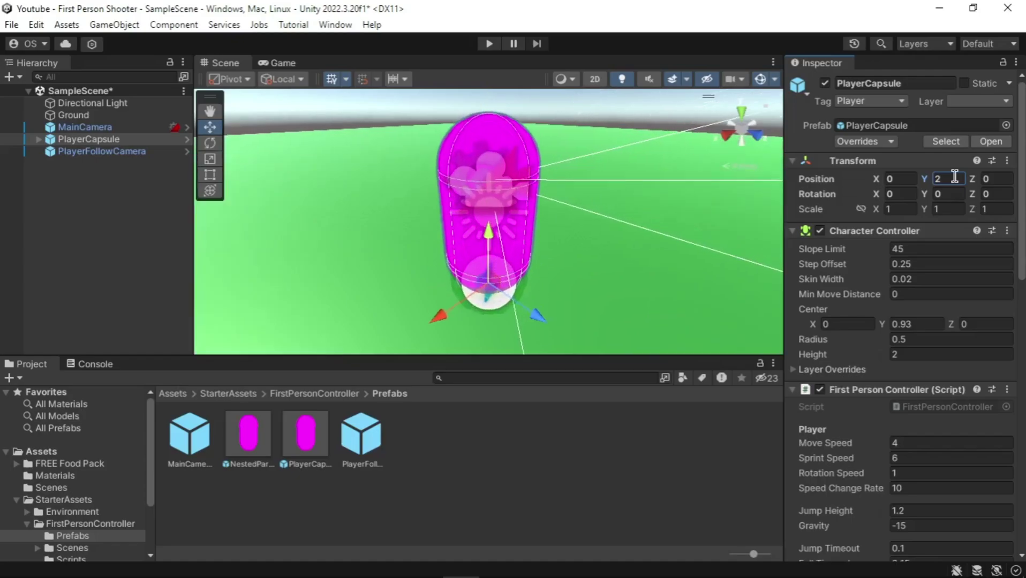
{"action": "scroll", "coordinate": [662, 264], "scroll_direction": "down", "scroll_amount": 2}
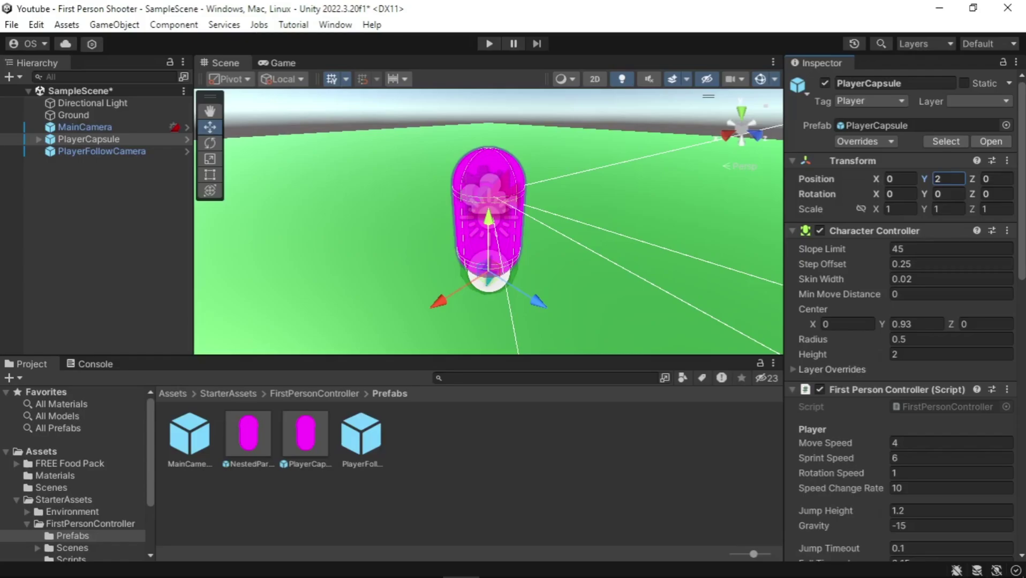
{"action": "left_click", "coordinate": [140, 166]}
Add a 3D plane as a child of MainCamera
{"action": "left_click", "coordinate": [117, 128]}
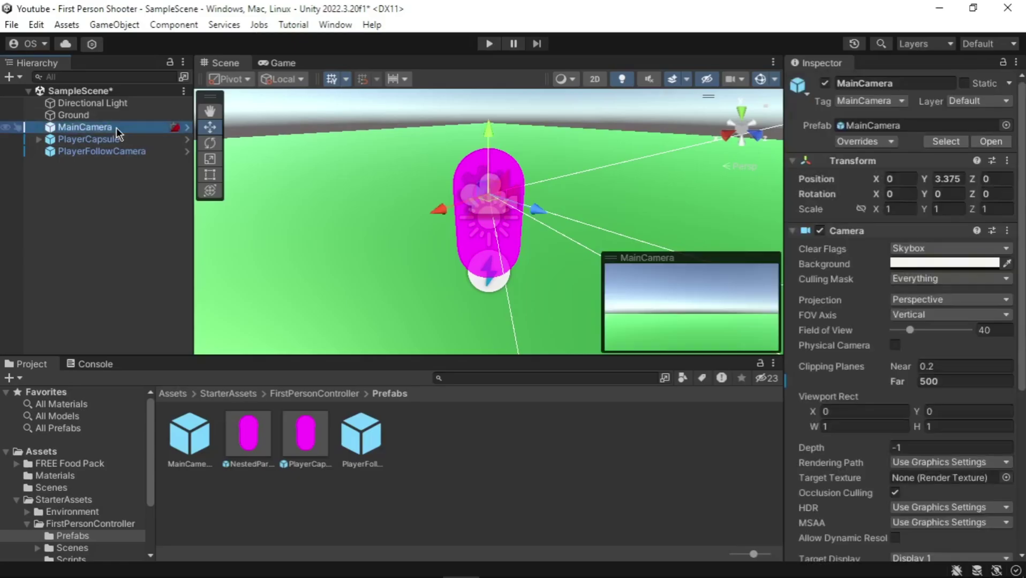
{"action": "right_click", "coordinate": [116, 127]}
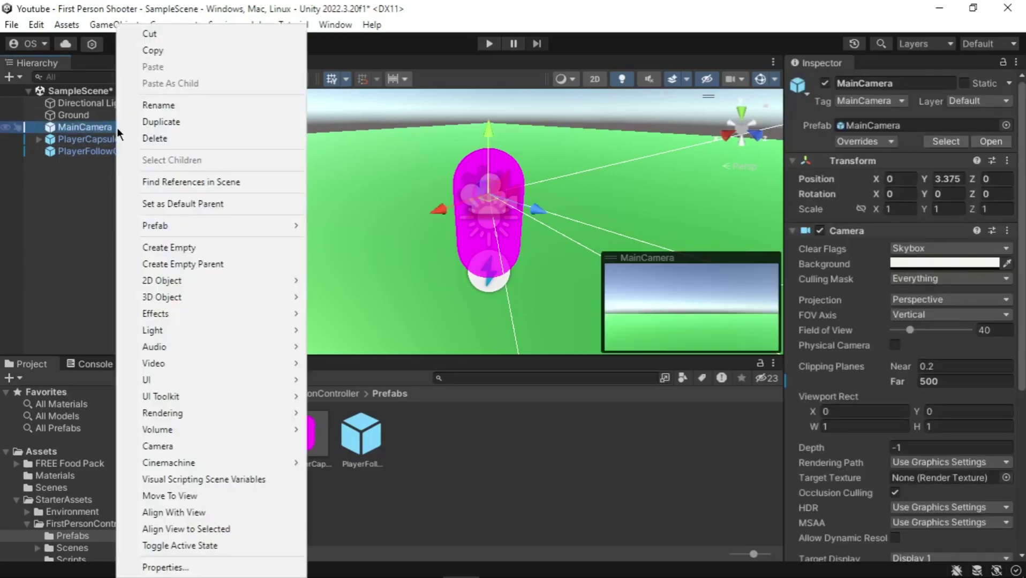
{"action": "mouse_move", "coordinate": [169, 297]}
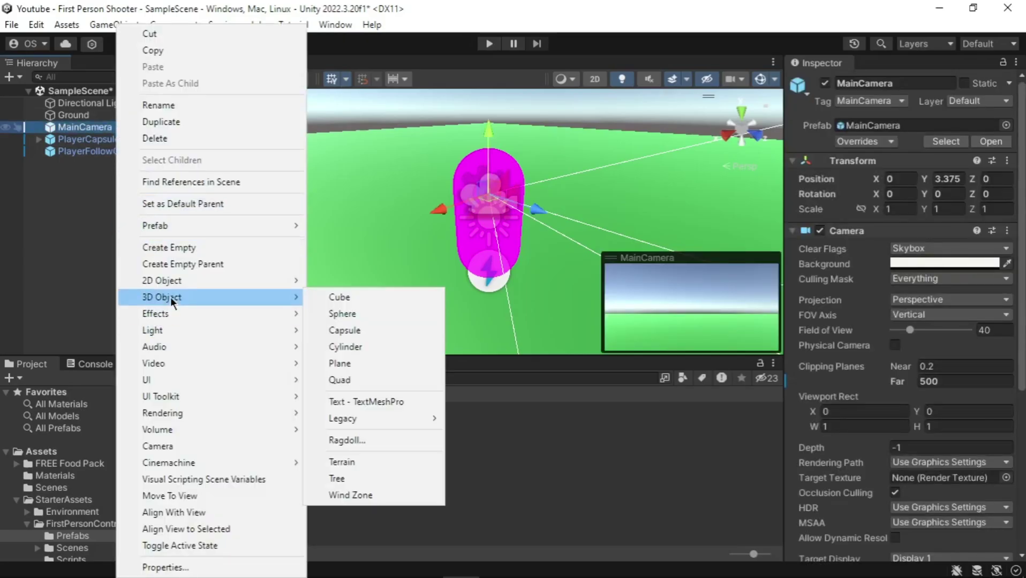
{"action": "left_click", "coordinate": [379, 364]}
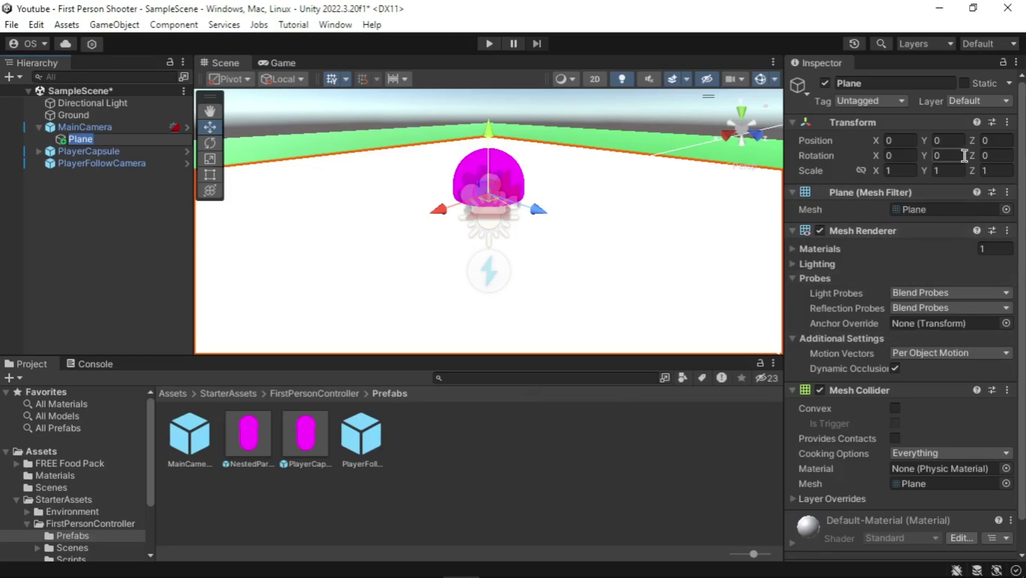
Set the plane's Z position to 1 and its X rotation to -90
{"action": "left_click", "coordinate": [1004, 141]}
{"action": "double_click", "coordinate": [1003, 140]}
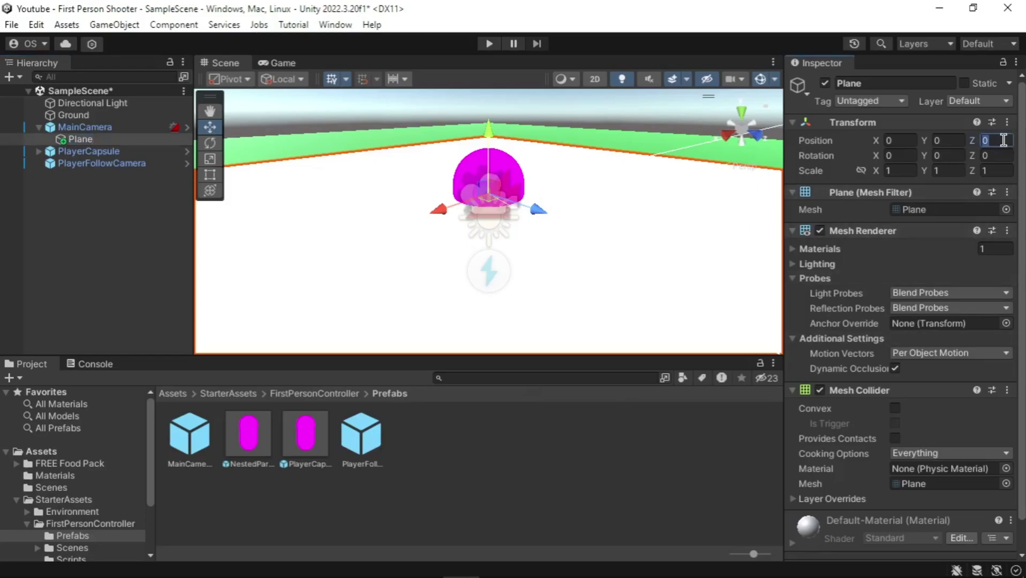
{"action": "type", "text": "1"}
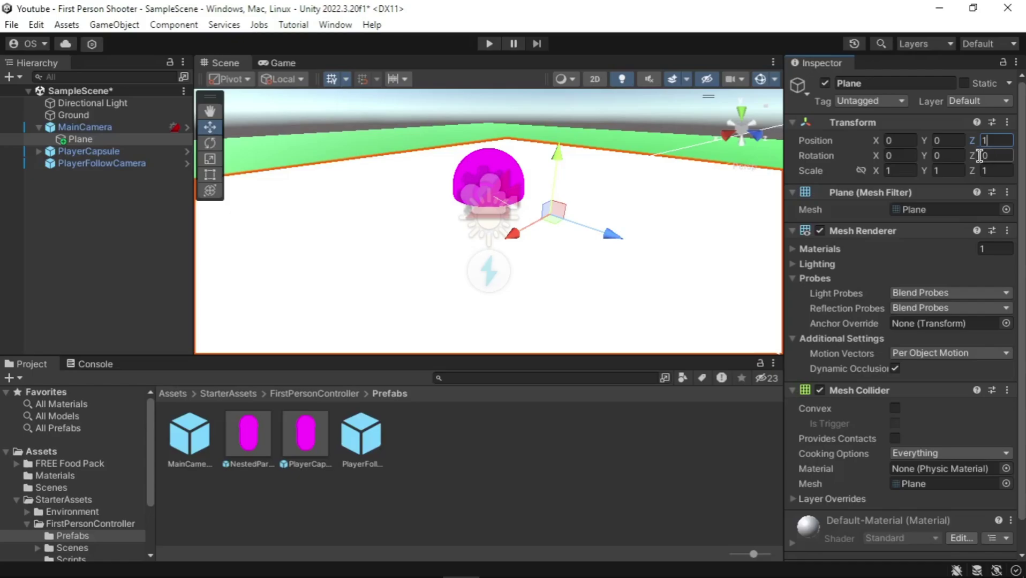
{"action": "double_click", "coordinate": [911, 156]}
{"action": "type", "text": "-90"}
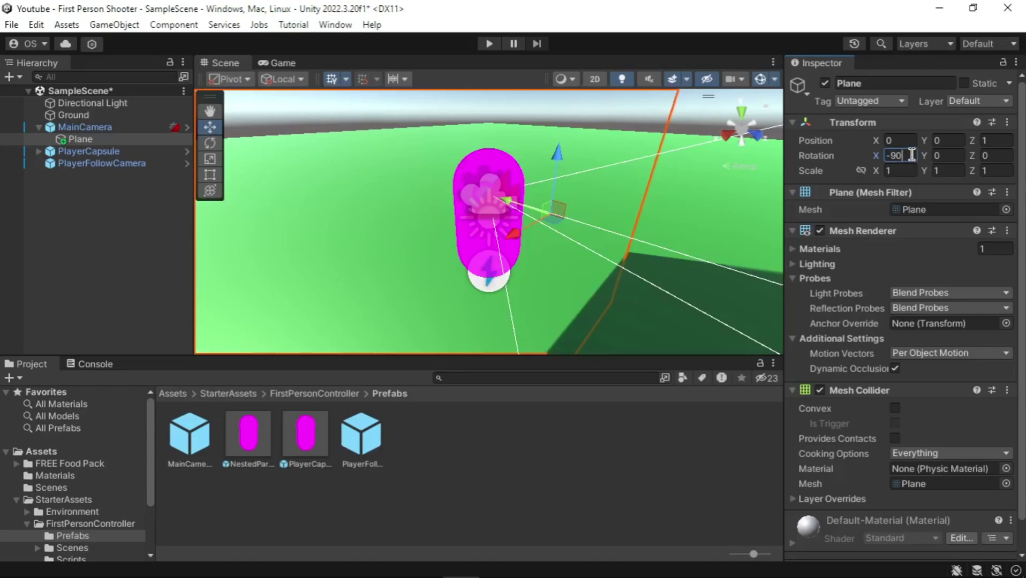
Scale the plane to 0.008 on the X, Y and Z axes
{"action": "double_click", "coordinate": [900, 171]}
{"action": "type", "text": "0.008"}
{"action": "key", "text": "Tab"}
{"action": "type", "text": "0.008"}
{"action": "key", "text": "Tab"}
{"action": "type", "text": "0.008"}
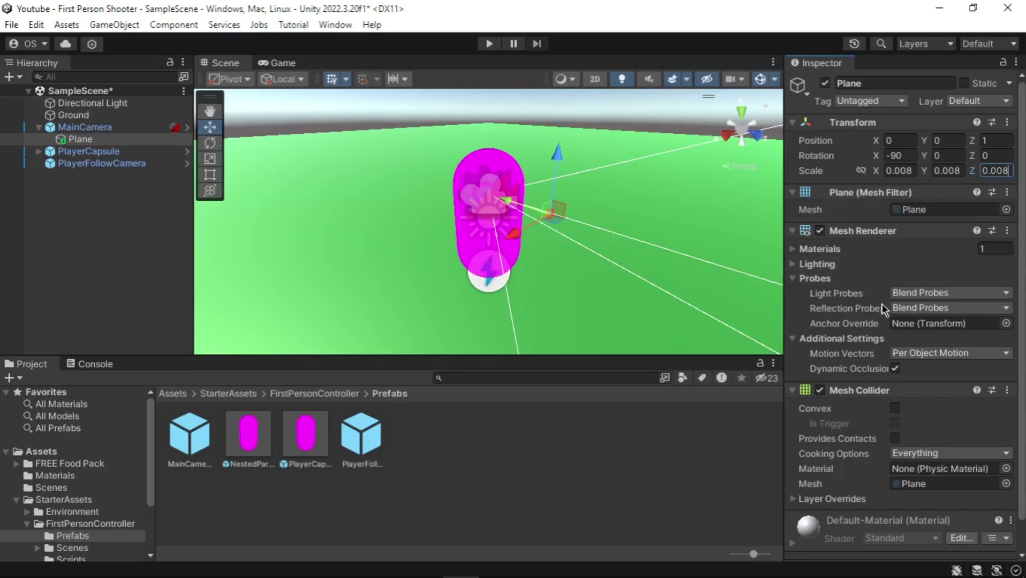
Remove the Mesh Collider component from the plane and switch to the Game view
{"action": "scroll", "coordinate": [881, 332], "scroll_direction": "down", "scroll_amount": 2}
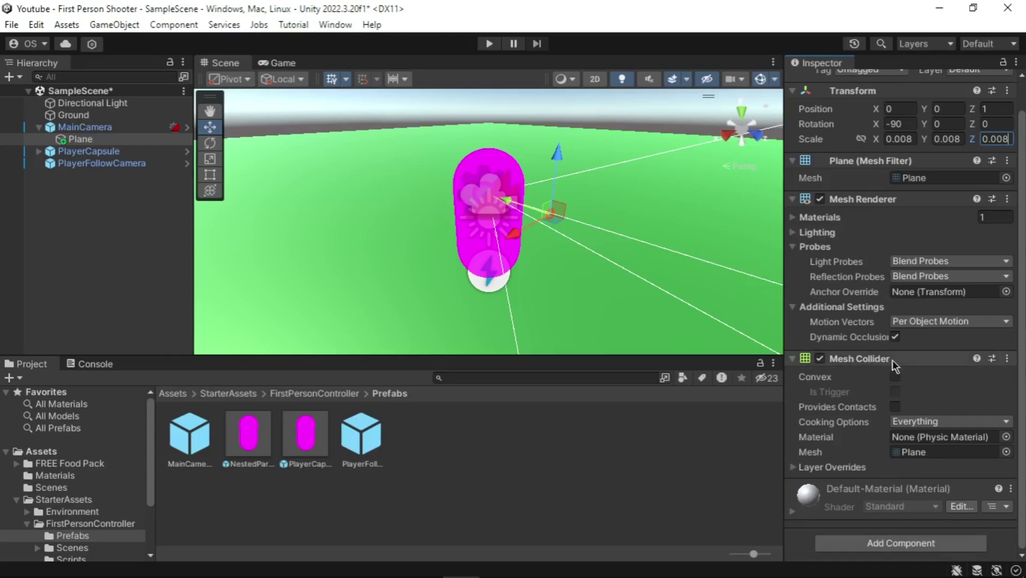
{"action": "left_click", "coordinate": [1009, 360]}
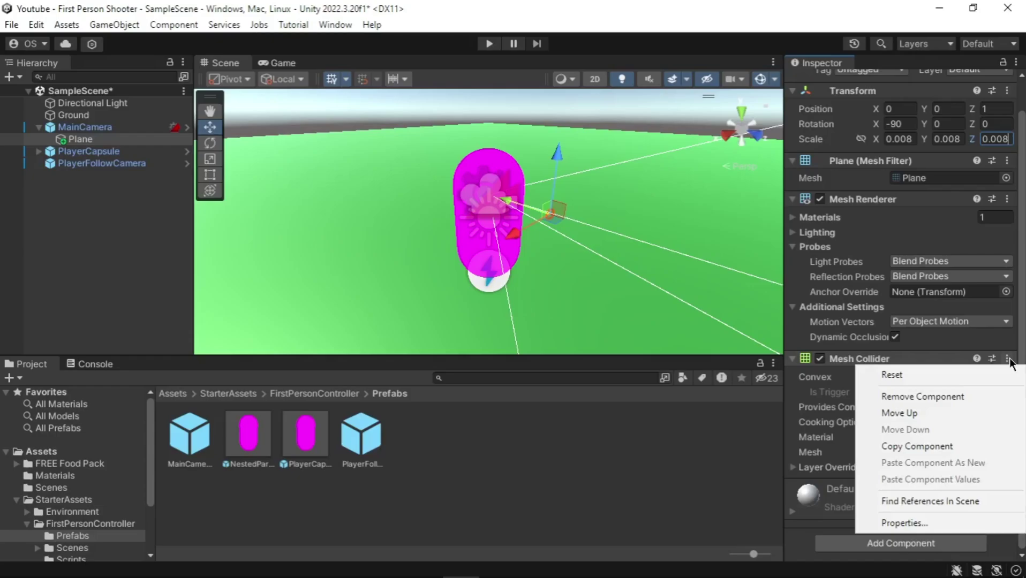
{"action": "left_click", "coordinate": [968, 401]}
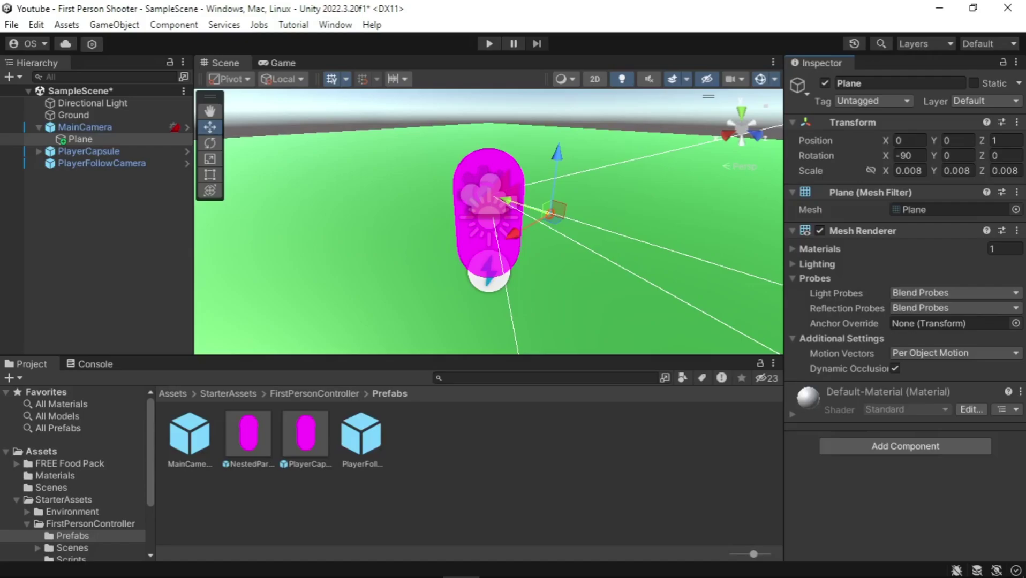
{"action": "left_click", "coordinate": [283, 64]}
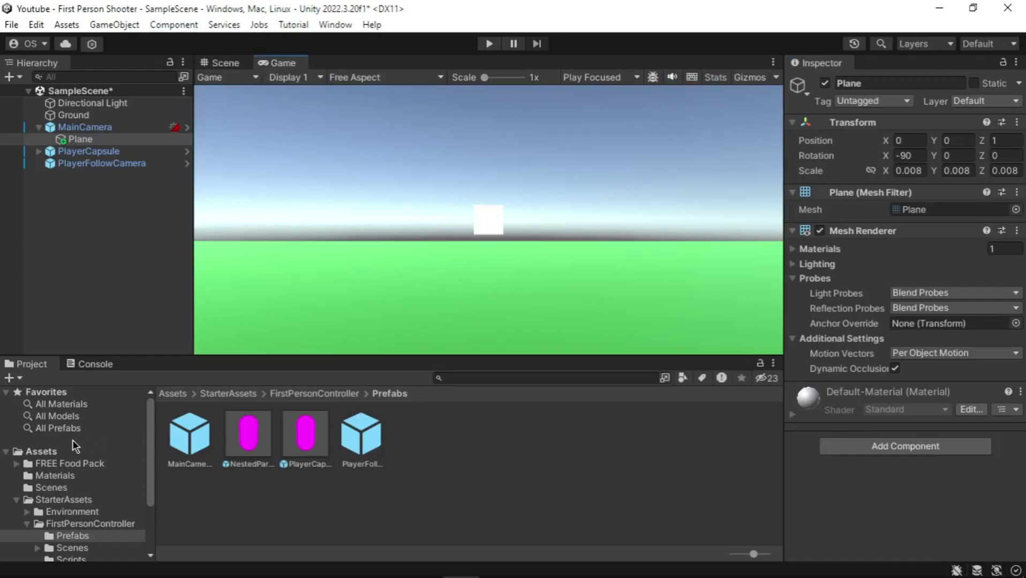
Create a folder named Texture in the project's Assets folder
{"action": "left_click", "coordinate": [56, 452]}
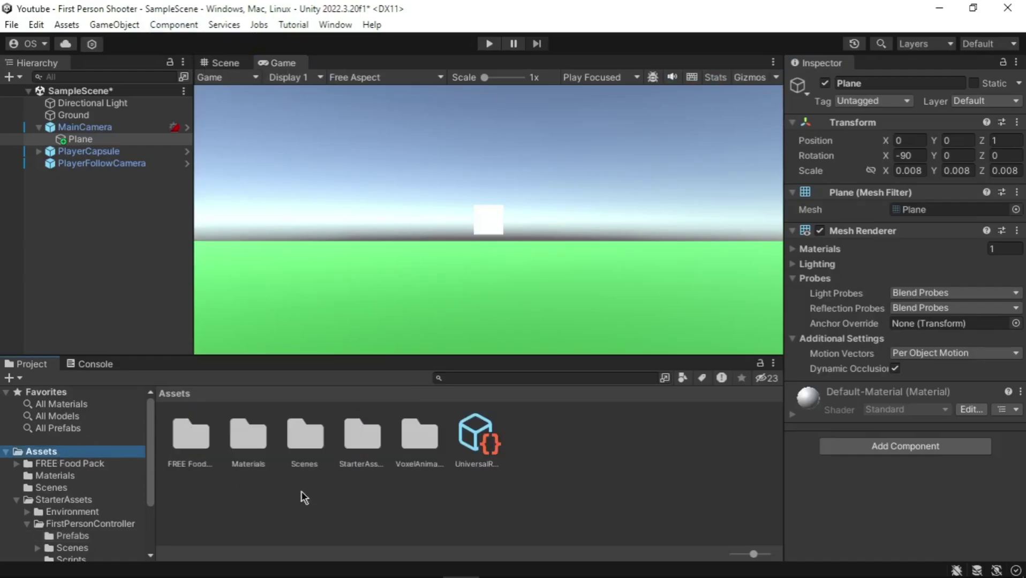
{"action": "right_click", "coordinate": [457, 503]}
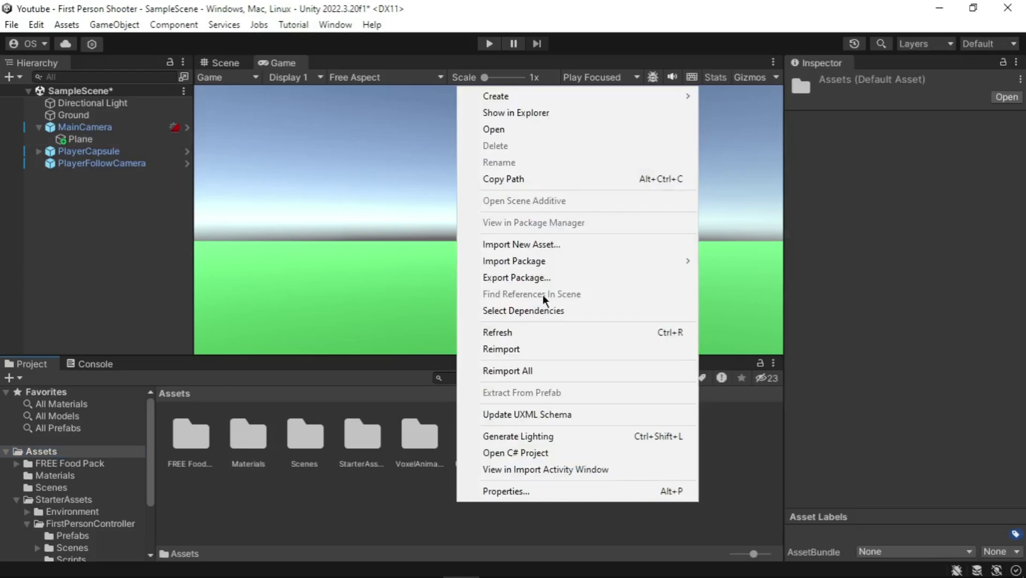
{"action": "mouse_move", "coordinate": [538, 96]}
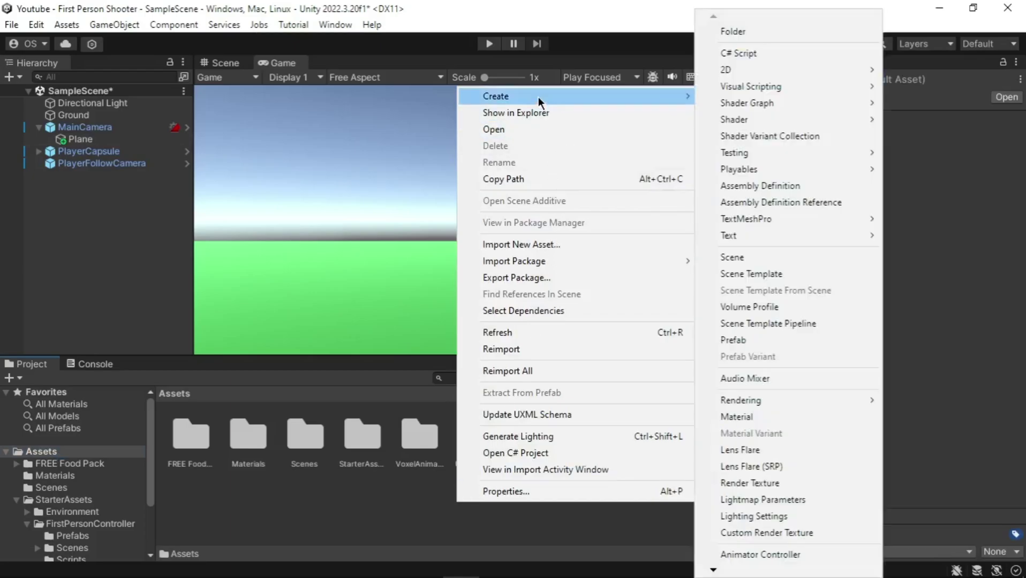
{"action": "left_click", "coordinate": [783, 30]}
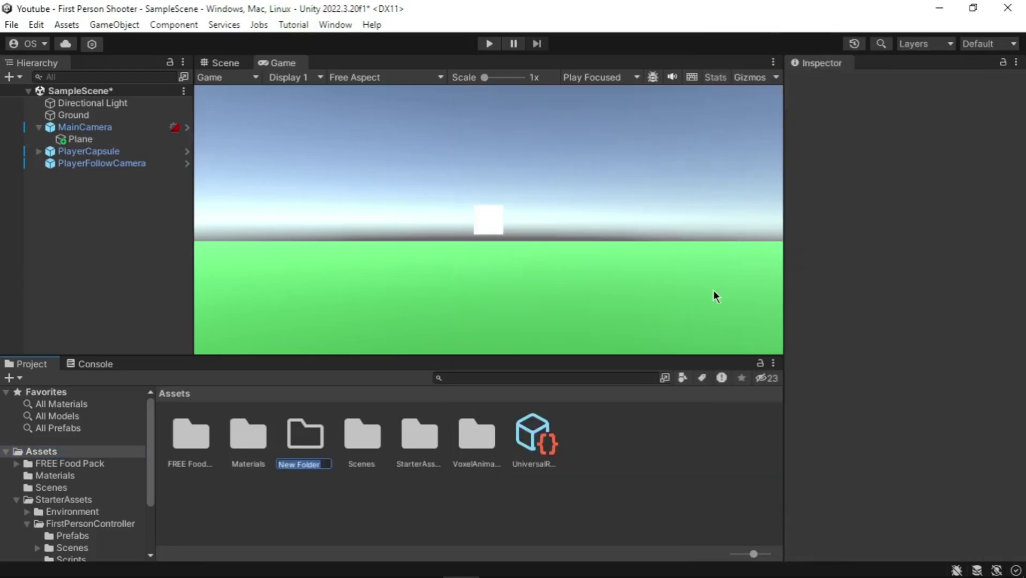
{"action": "type", "text": "Te"}
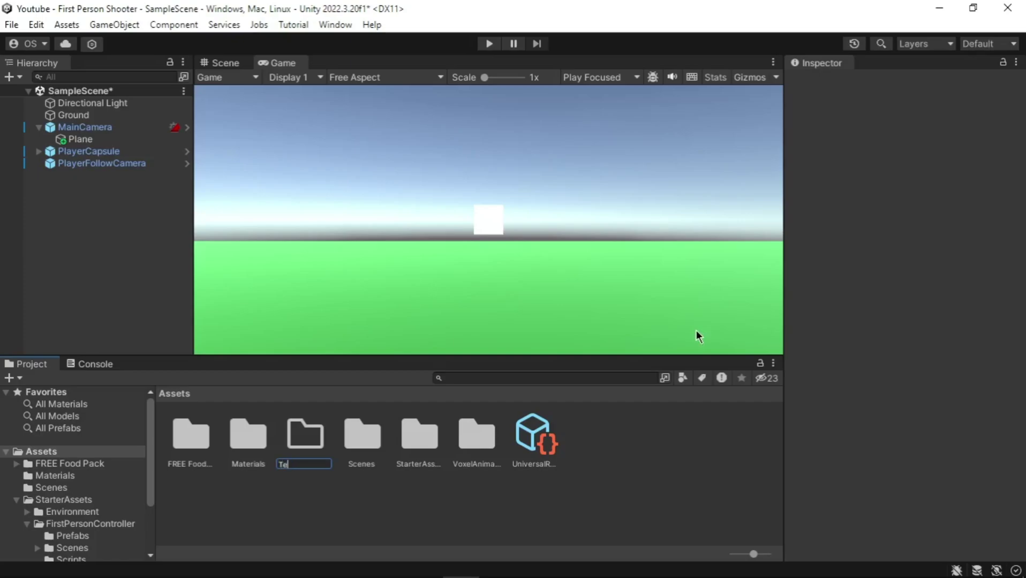
{"action": "type", "text": "xture"}
{"action": "key", "text": "Return"}
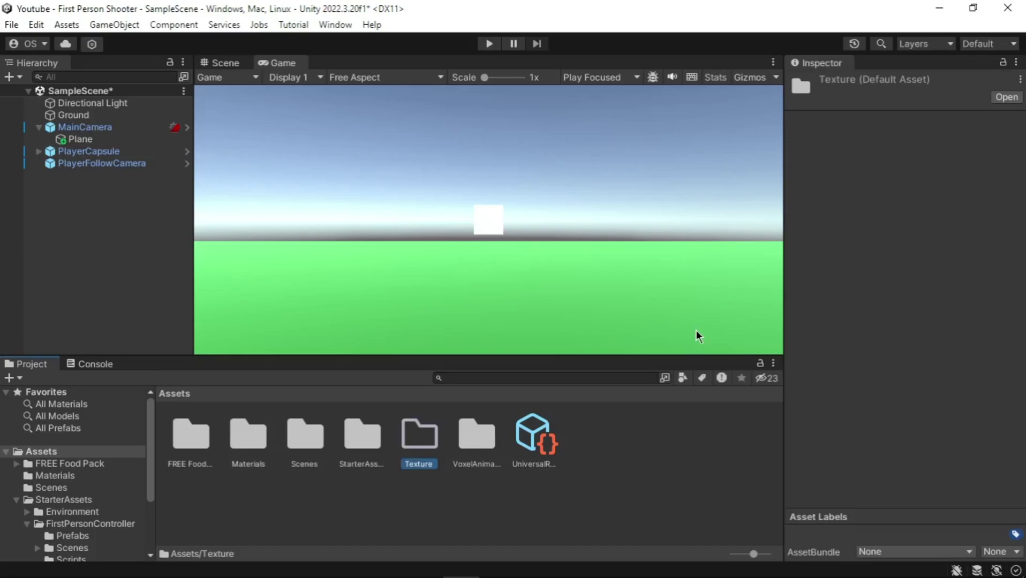
Import the crosshair image into the Texture folder and apply it to the Crosshair plane under MainCamera
{"action": "double_click", "coordinate": [427, 442]}
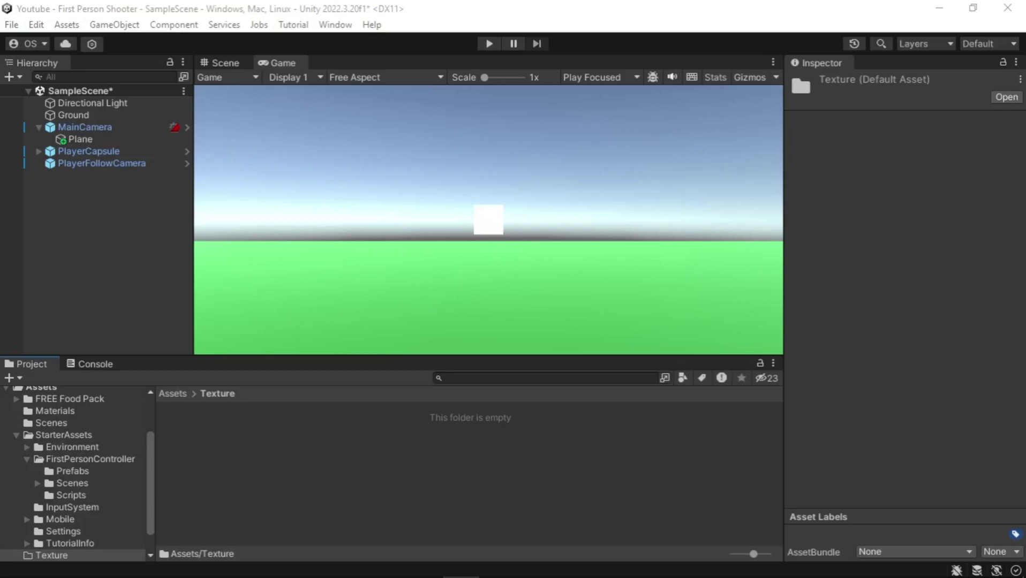
{"action": "left_click_drag", "start_coordinate": [348, 422], "coordinate": [336, 477]}
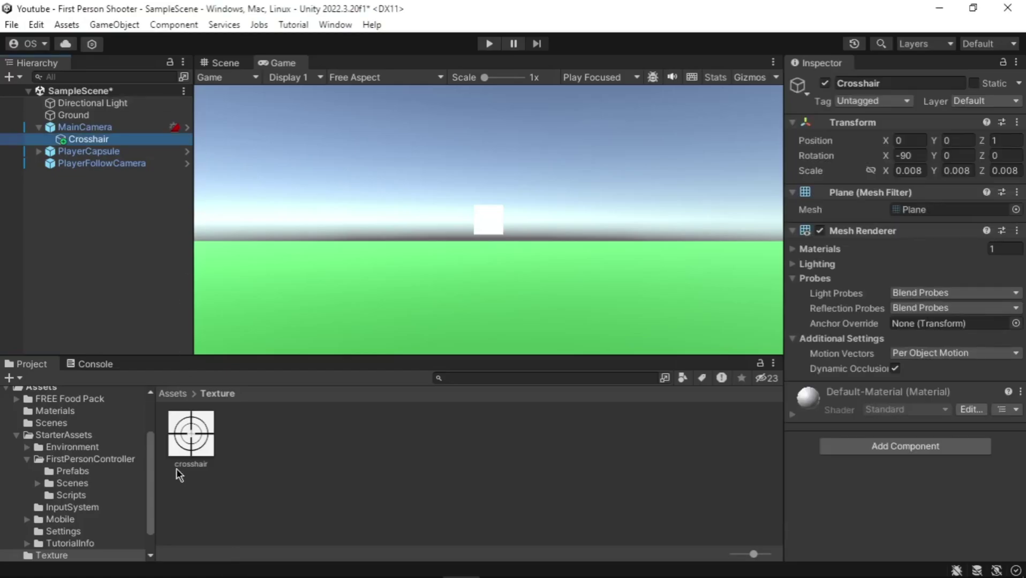
{"action": "left_click", "coordinate": [191, 445]}
{"action": "left_click_drag", "start_coordinate": [191, 445], "coordinate": [108, 140]}
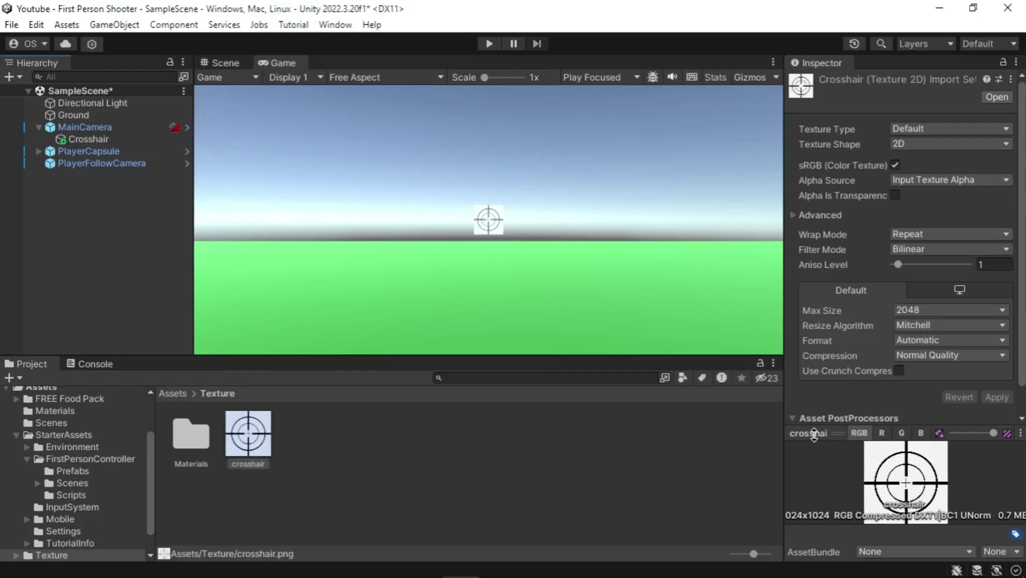
Set the rendering mode of the Crosshair plane's crosshair material to Cutout
{"action": "left_click", "coordinate": [84, 141]}
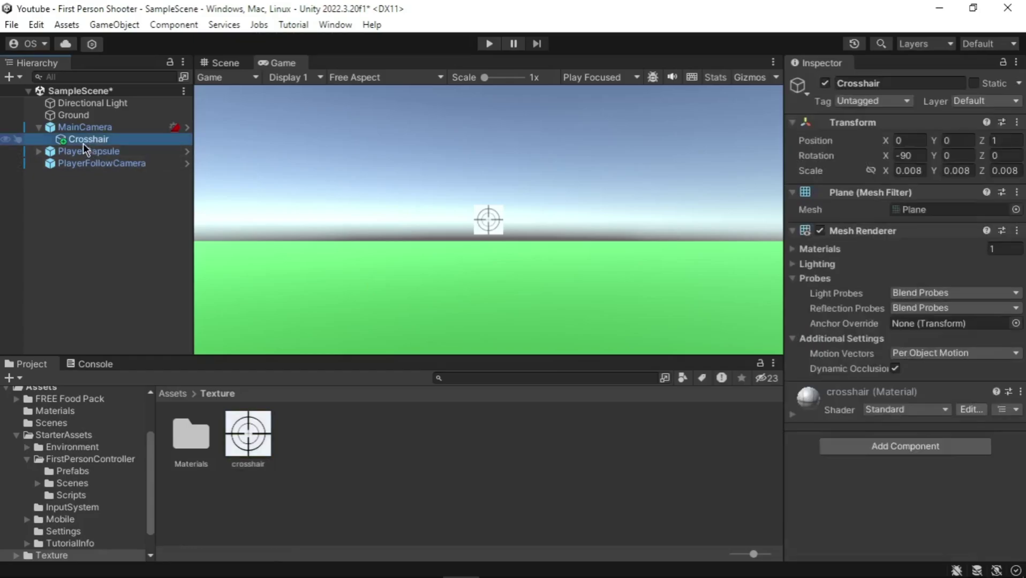
{"action": "left_click", "coordinate": [795, 427]}
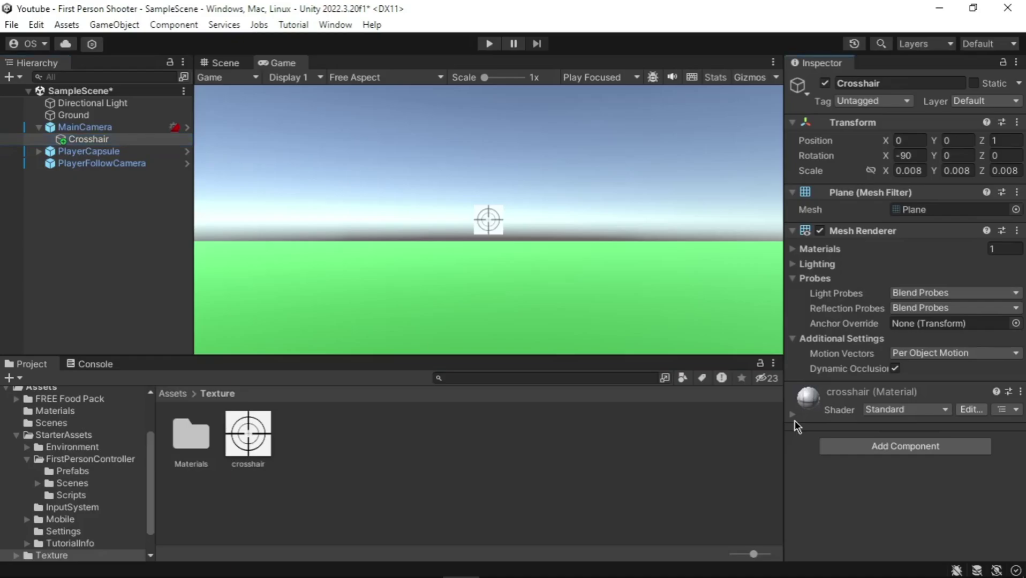
{"action": "left_click", "coordinate": [794, 422]}
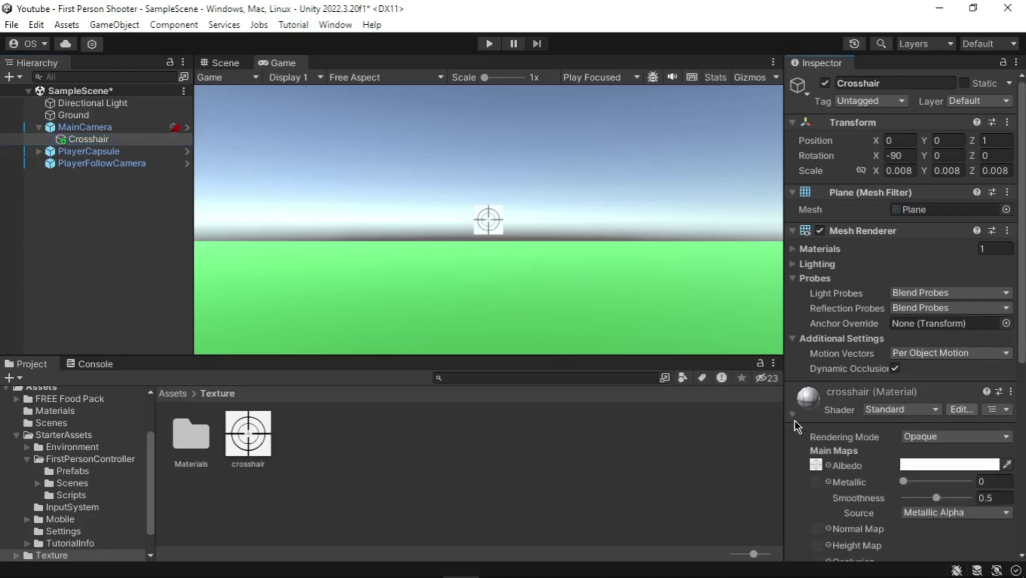
{"action": "scroll", "coordinate": [806, 418], "scroll_direction": "down", "scroll_amount": 3}
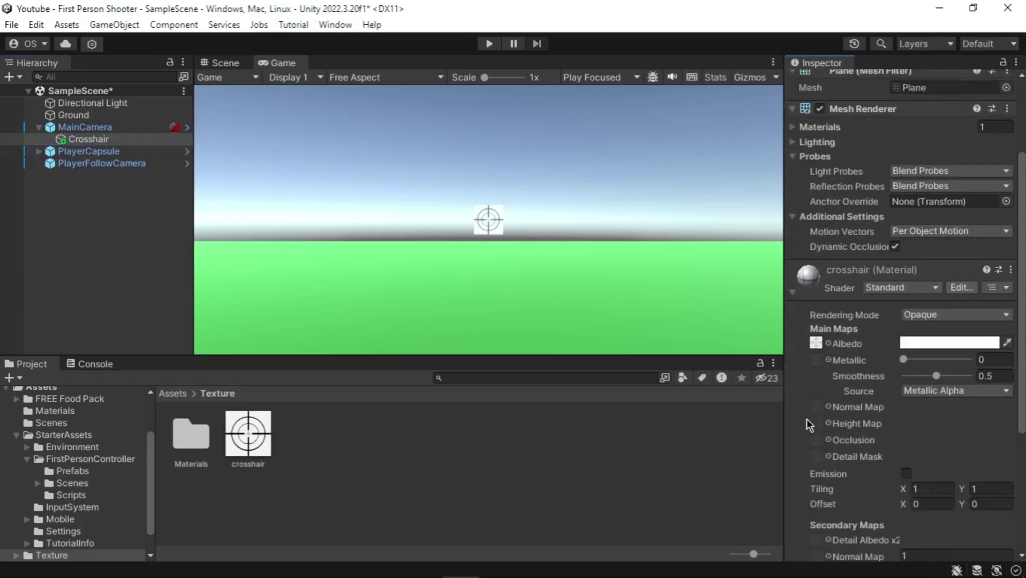
{"action": "left_click", "coordinate": [931, 314]}
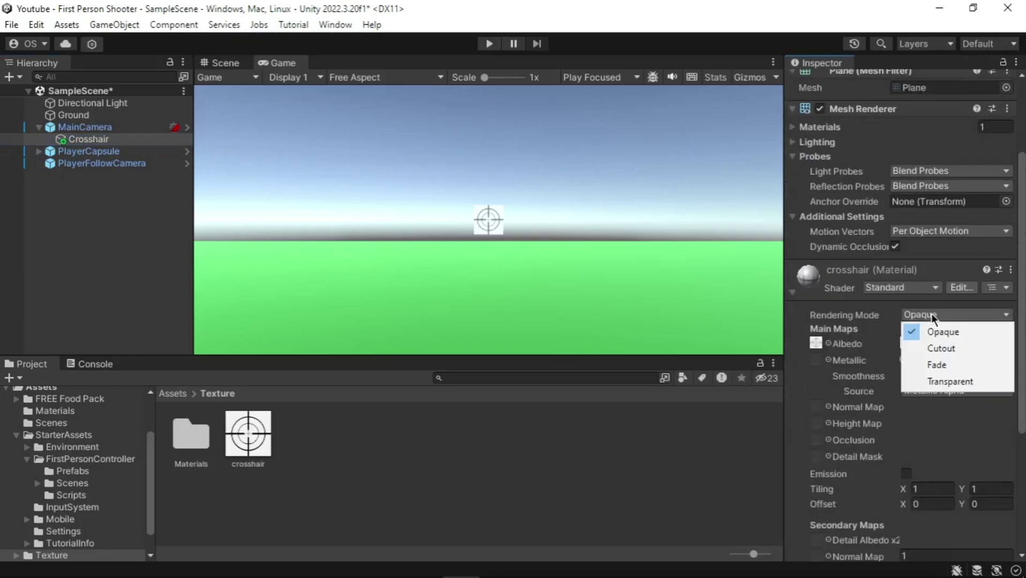
{"action": "left_click", "coordinate": [936, 346]}
{"action": "scroll", "coordinate": [952, 310], "scroll_direction": "down", "scroll_amount": 1}
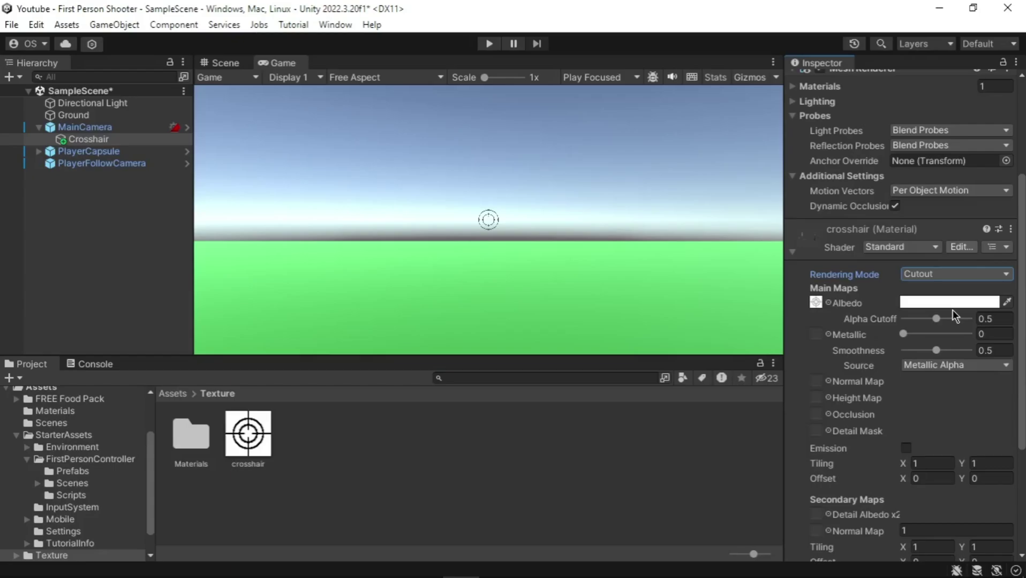
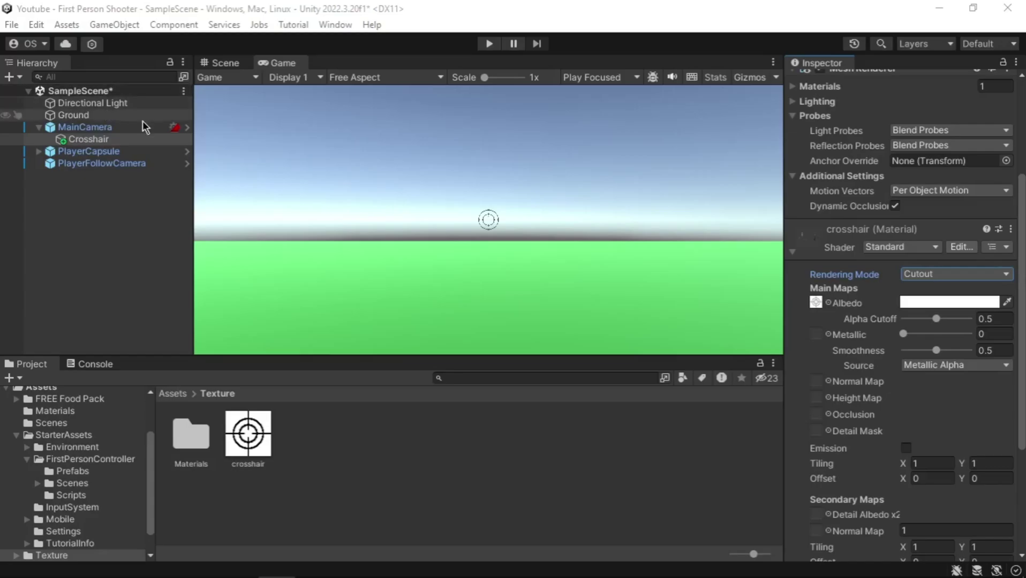
Add a 3D sphere to SampleScene
{"action": "left_click", "coordinate": [10, 77]}
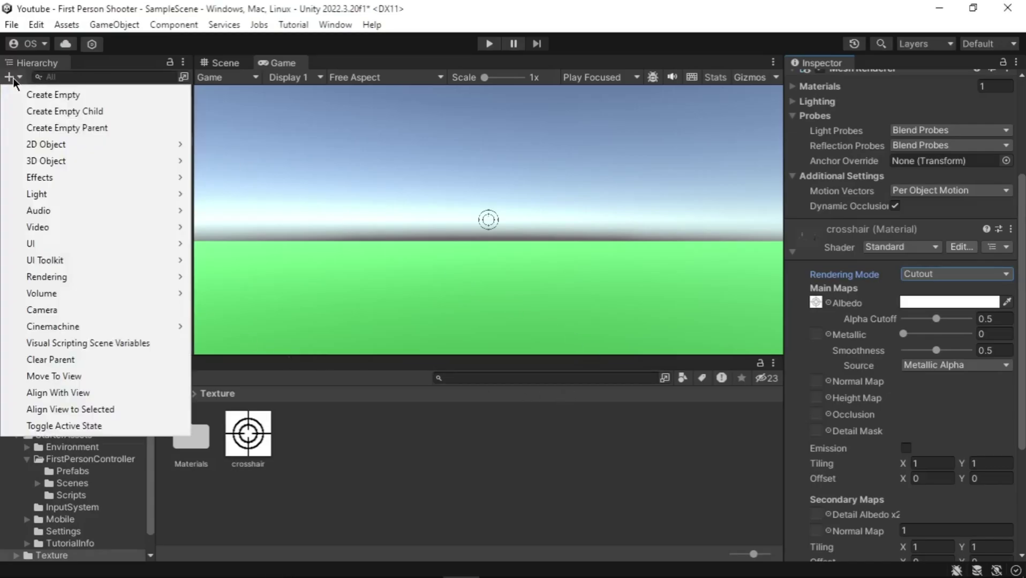
{"action": "mouse_move", "coordinate": [63, 158]}
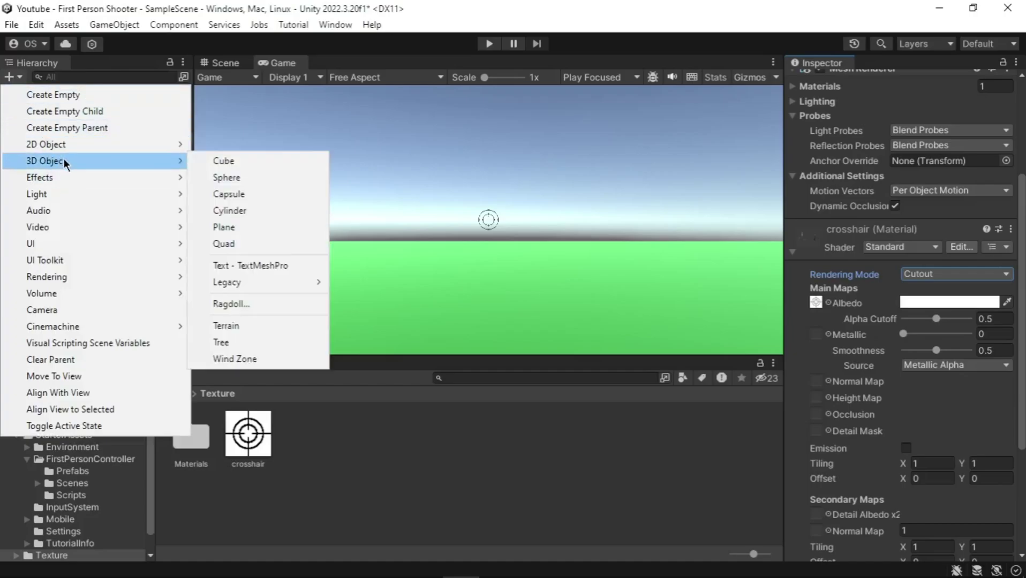
{"action": "left_click", "coordinate": [230, 179]}
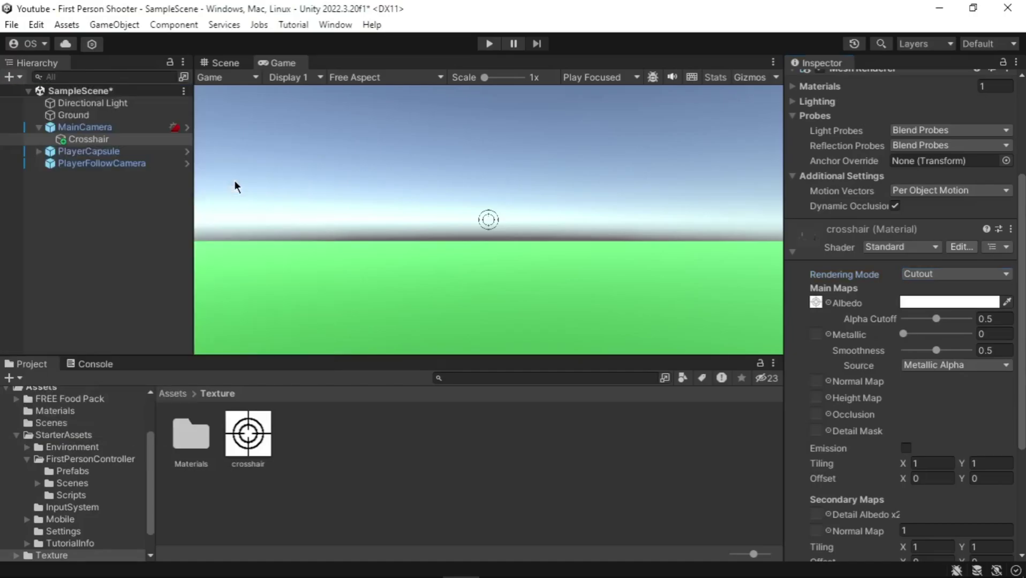
{"action": "left_click", "coordinate": [236, 187]}
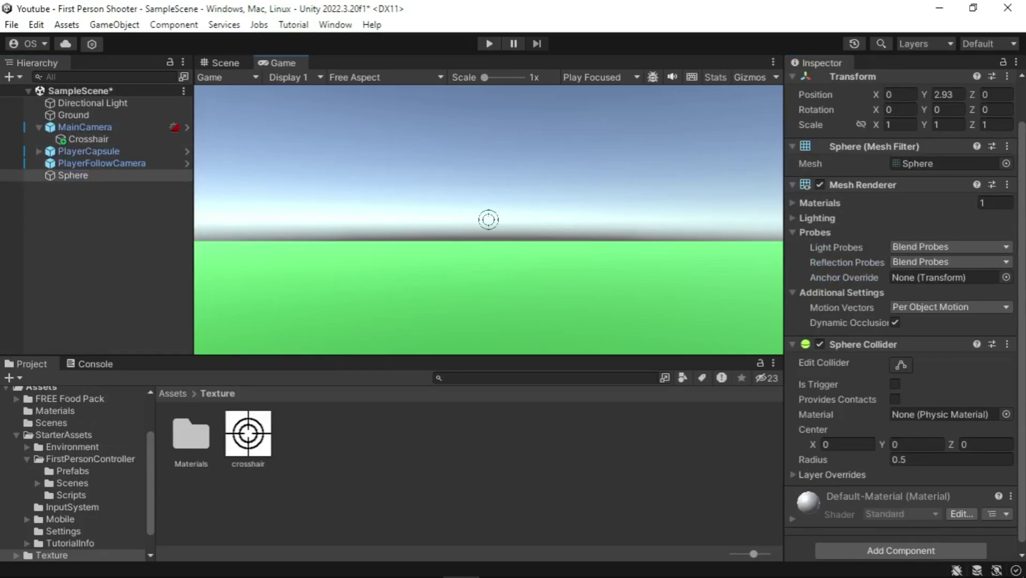
Create a material named SphereColor in the Assets/Materials folder
{"action": "scroll", "coordinate": [80, 447], "scroll_direction": "up", "scroll_amount": 3}
{"action": "left_click", "coordinate": [42, 450]}
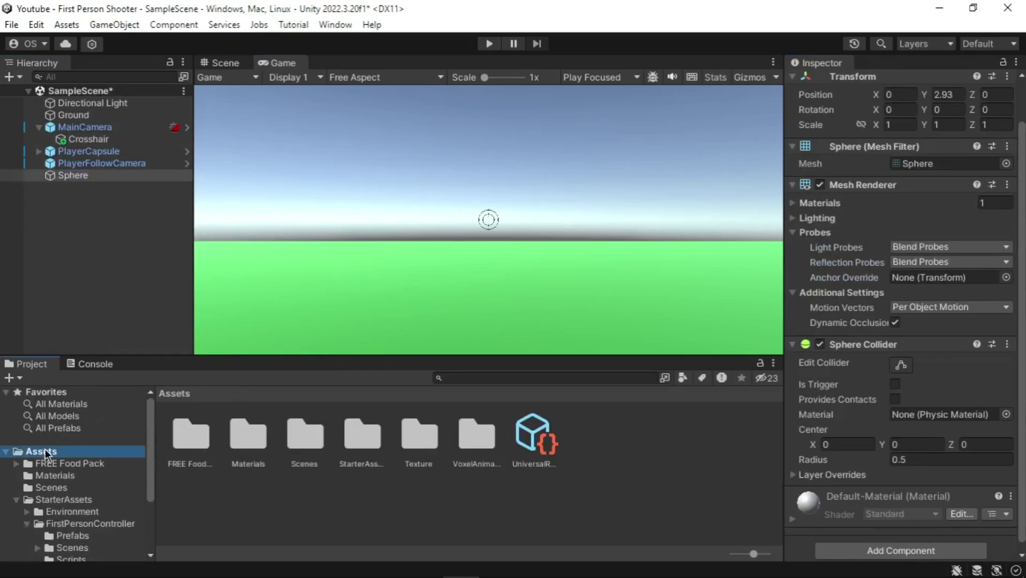
{"action": "double_click", "coordinate": [250, 440]}
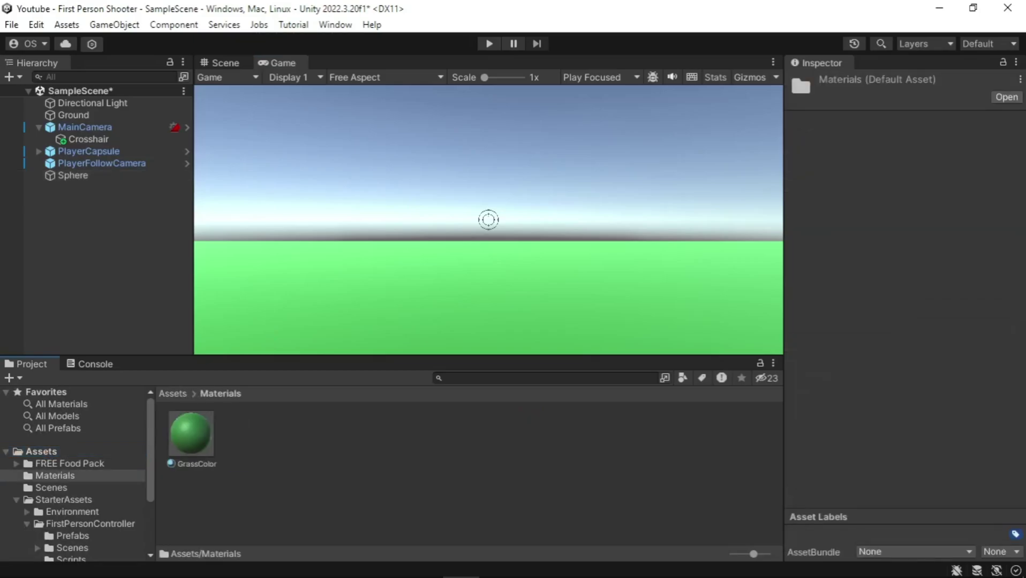
{"action": "right_click", "coordinate": [451, 490]}
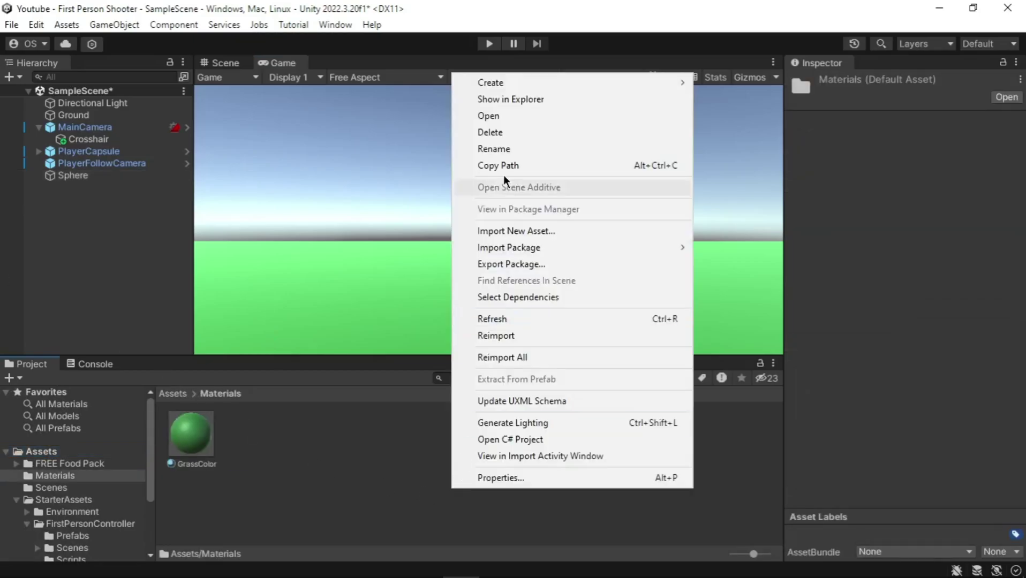
{"action": "mouse_move", "coordinate": [499, 86]}
{"action": "left_click", "coordinate": [764, 421]}
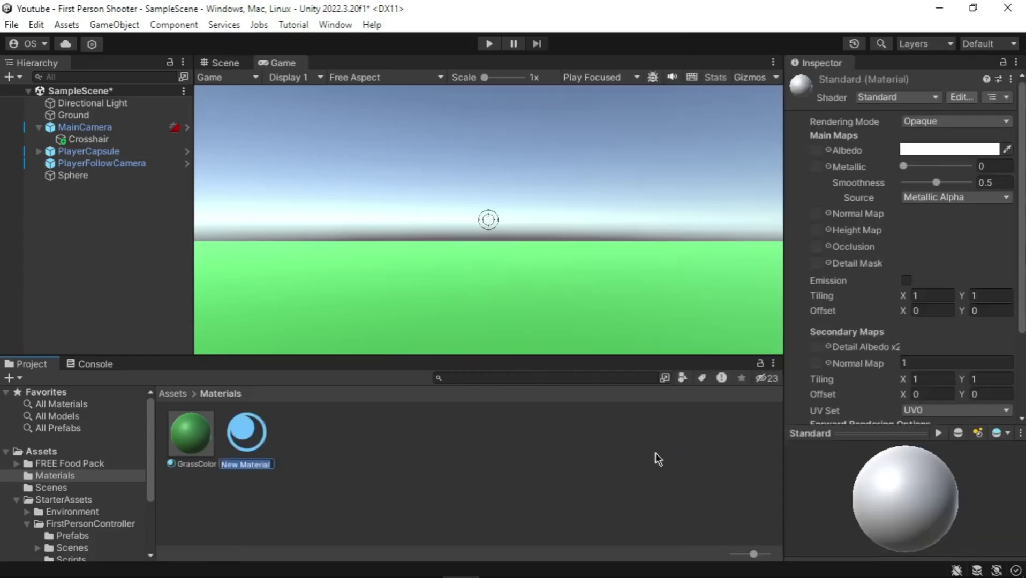
{"action": "type", "text": "Shree"}
{"action": "key", "text": "BackSpace"}
{"action": "key", "text": "BackSpace"}
{"action": "key", "text": "BackSpace"}
{"action": "key", "text": "BackSpace"}
{"action": "key", "text": "BackSpace"}
{"action": "type", "text": "SphereColor"}
{"action": "key", "text": "Return"}
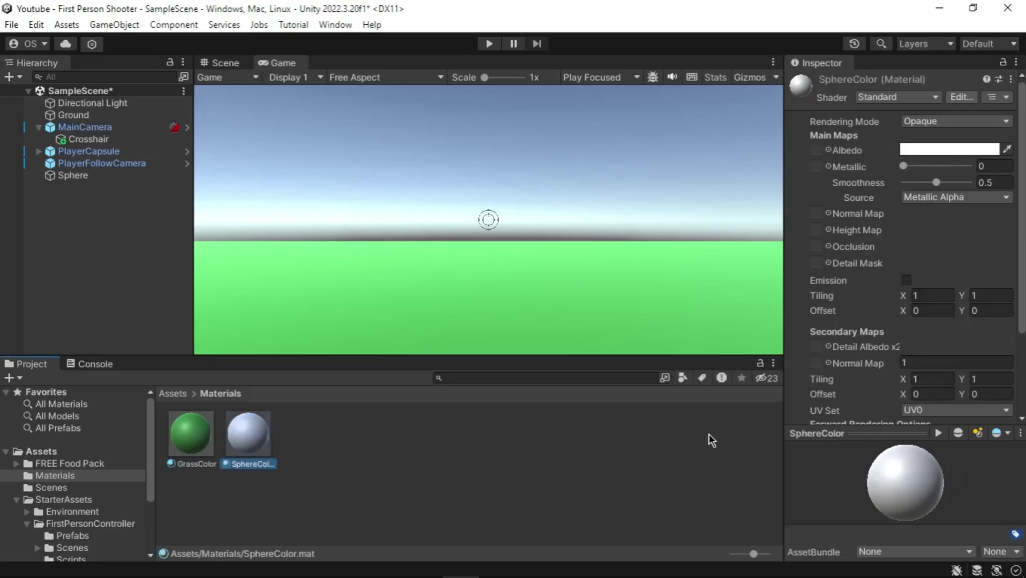
Set the albedo color of the SphereColor material to hexadecimal FF0000
{"action": "left_click", "coordinate": [911, 148]}
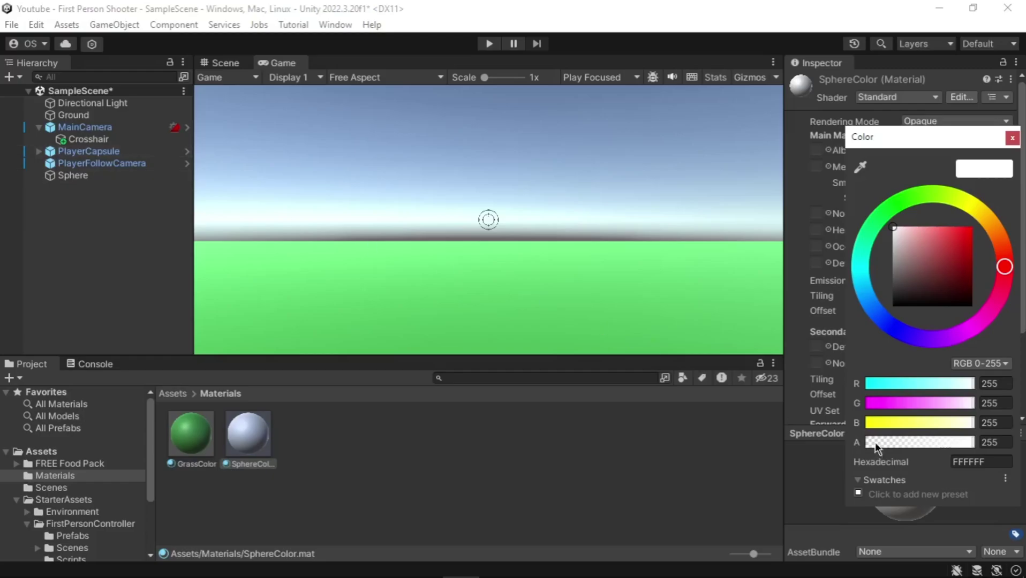
{"action": "left_click", "coordinate": [988, 460]}
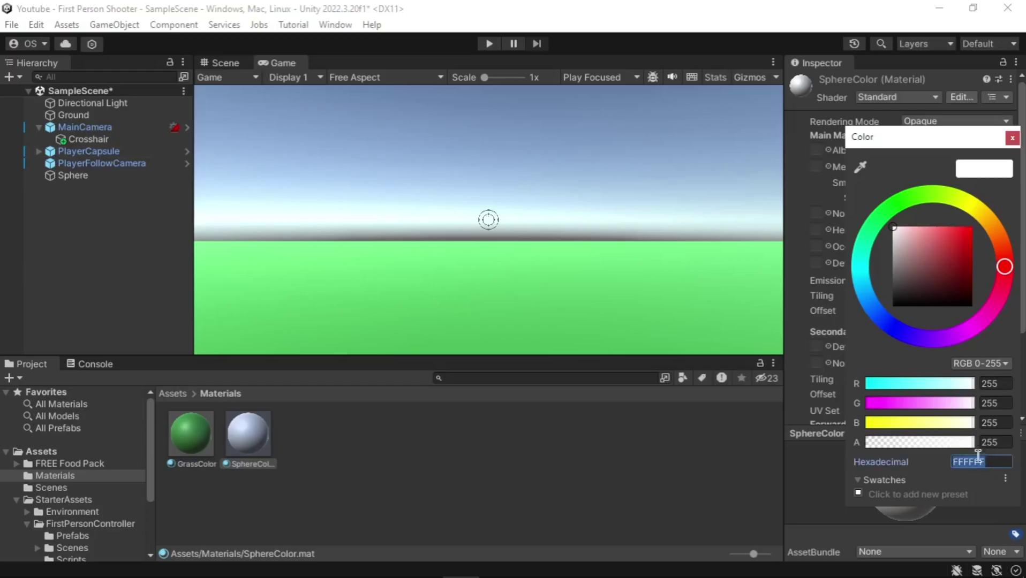
{"action": "type", "text": "FF00"}
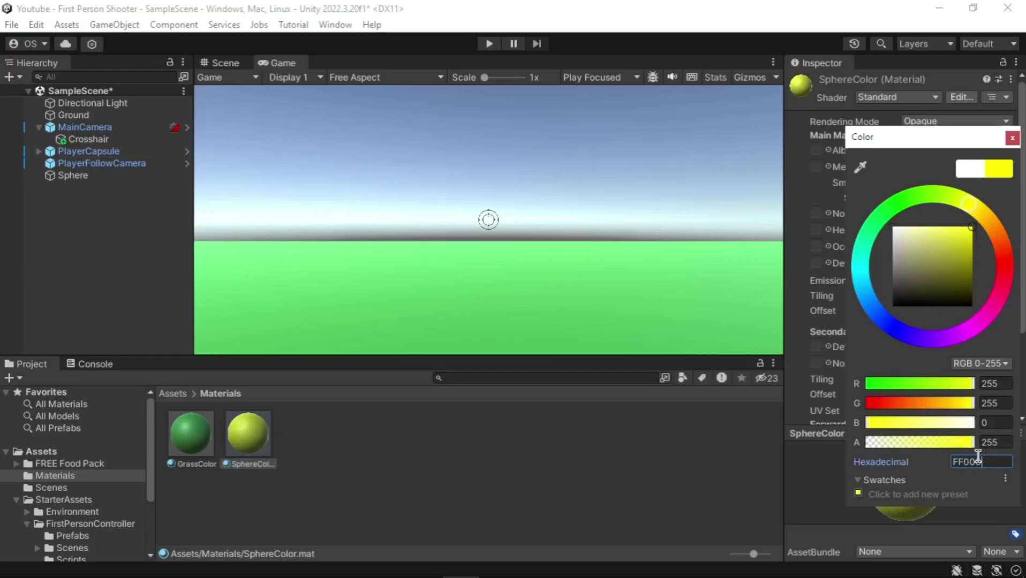
{"action": "type", "text": "00"}
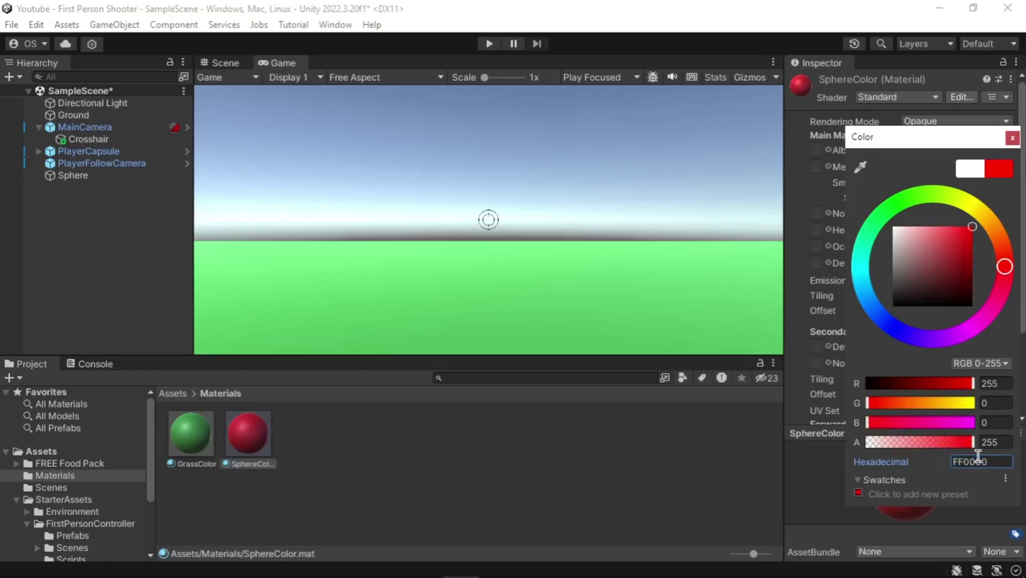
{"action": "left_click", "coordinate": [594, 443]}
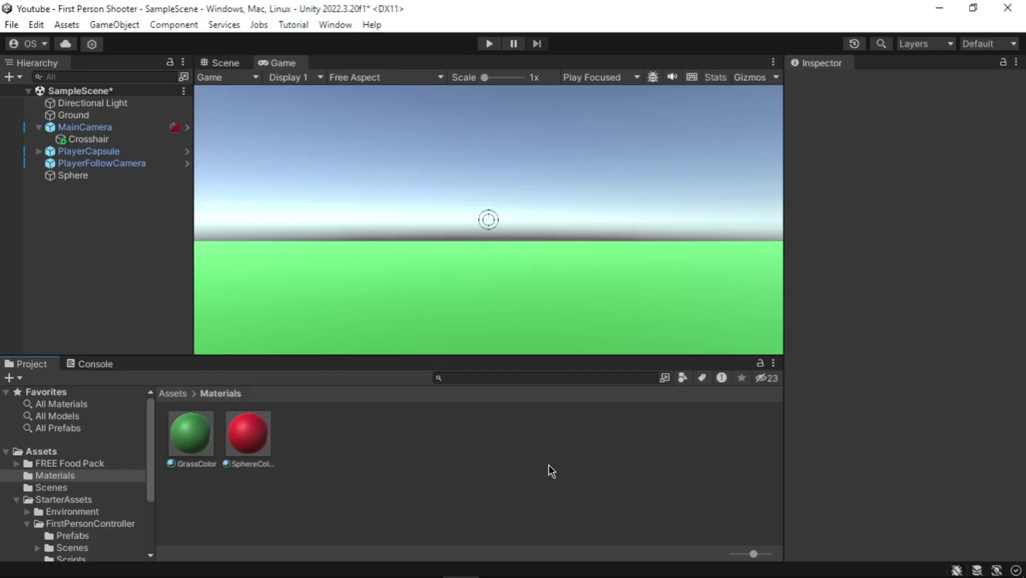
Add a Rigidbody component to the Sphere object in SampleScene
{"action": "left_click", "coordinate": [118, 175]}
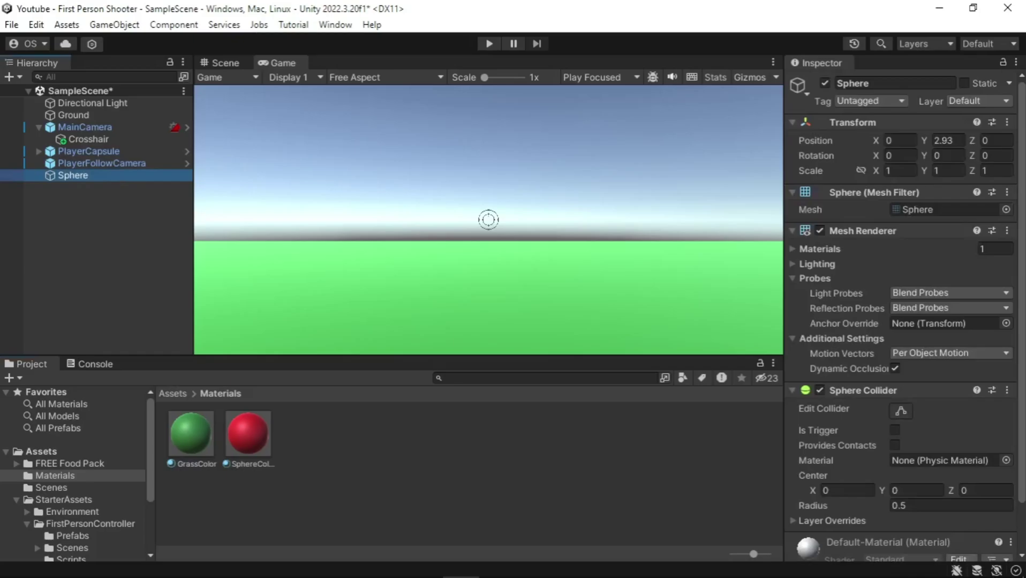
{"action": "scroll", "coordinate": [875, 423], "scroll_direction": "down", "scroll_amount": 3}
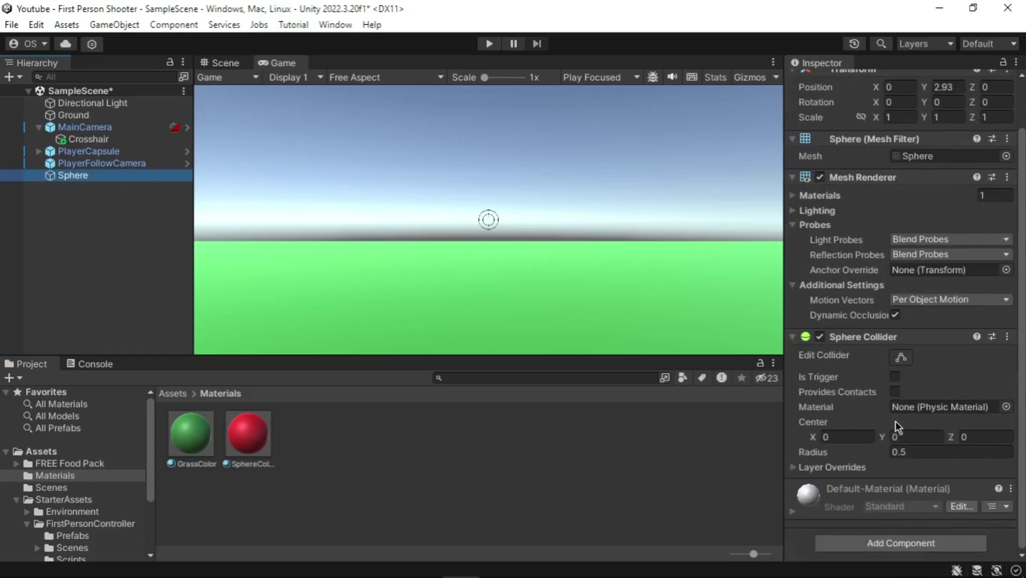
{"action": "left_click", "coordinate": [882, 543]}
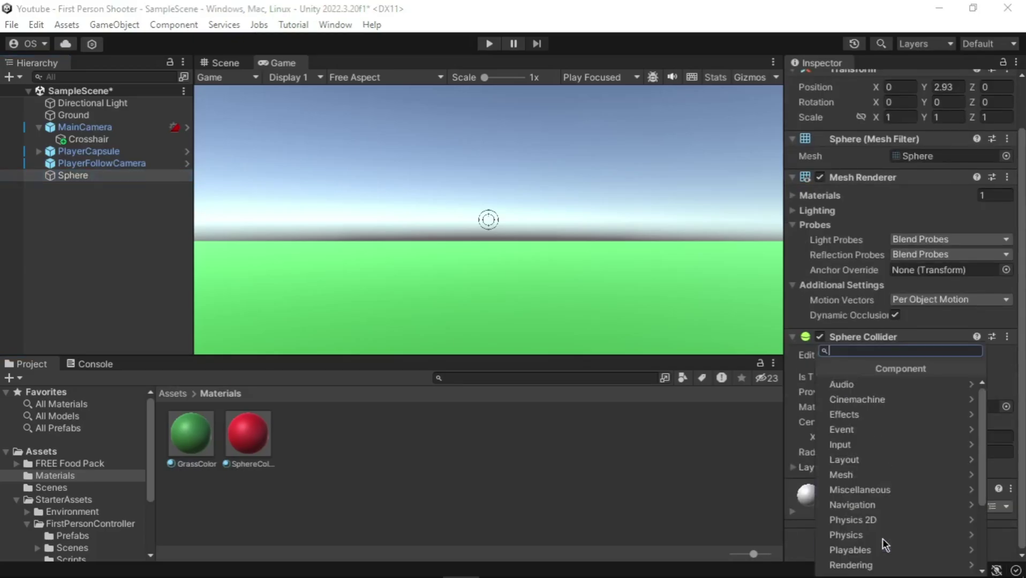
{"action": "type", "text": "rigi"}
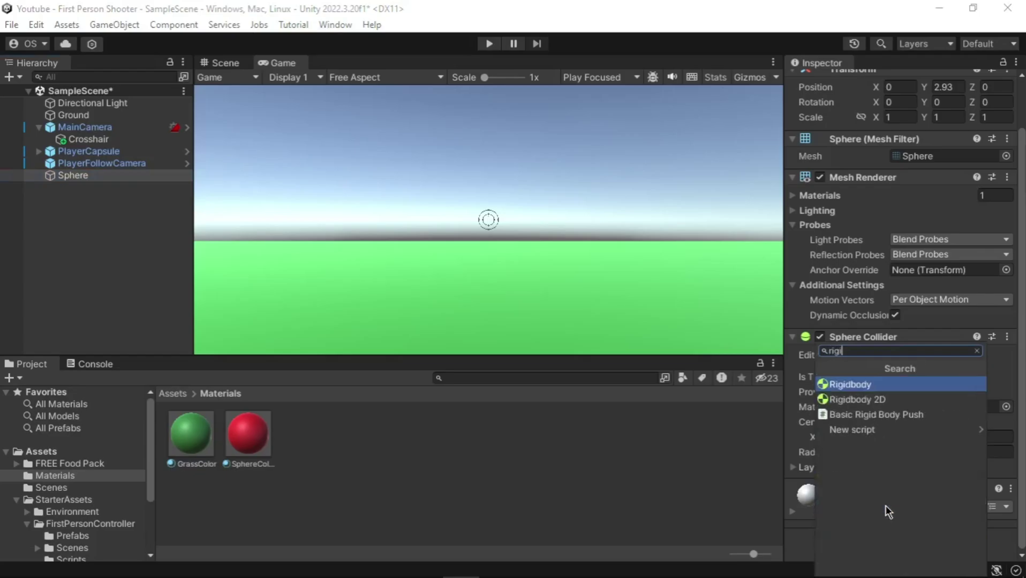
{"action": "key", "text": "Return"}
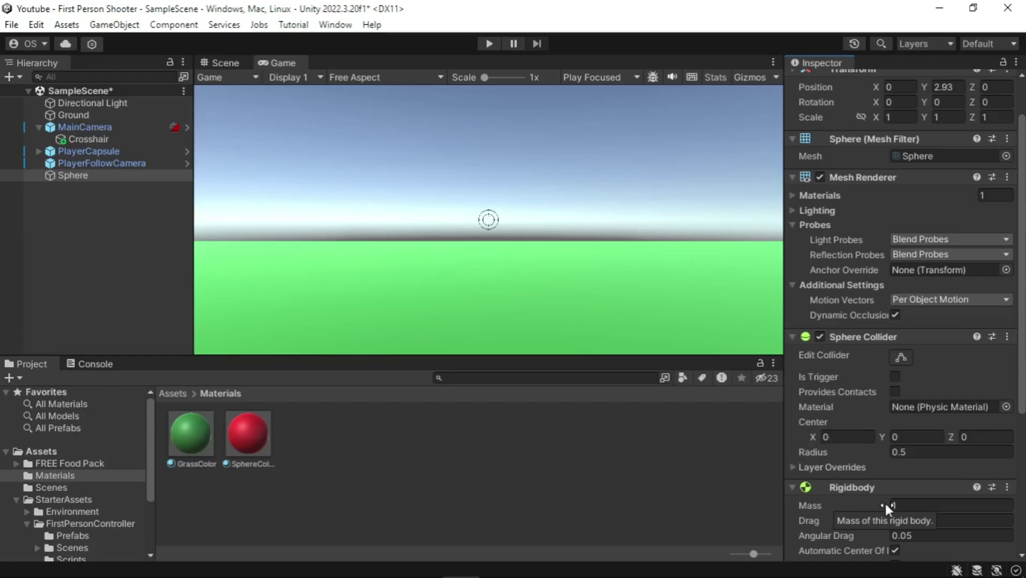
Create a new tag named Sphere in the project's tag list
{"action": "scroll", "coordinate": [885, 502], "scroll_direction": "up", "scroll_amount": 3}
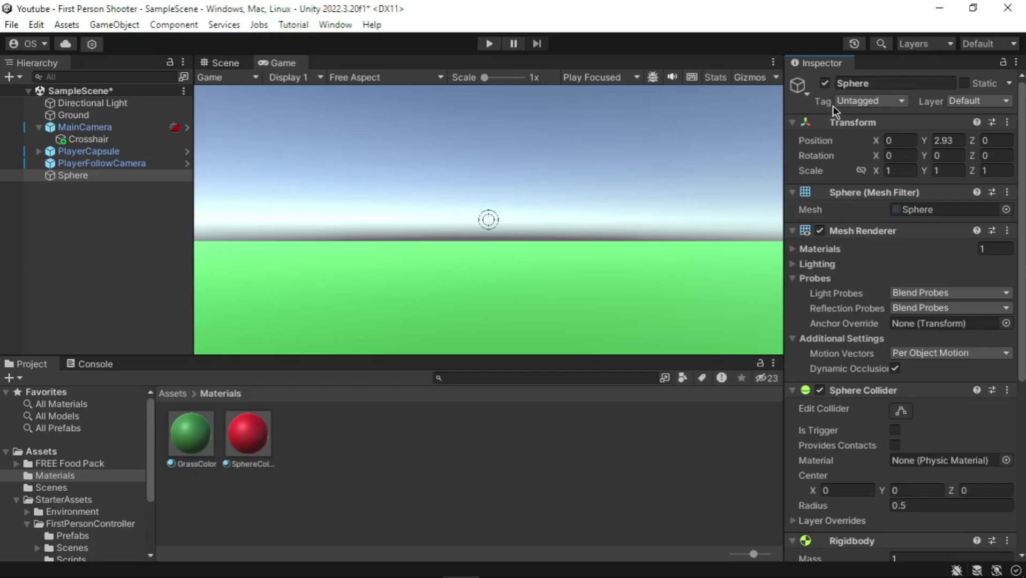
{"action": "left_click", "coordinate": [848, 102]}
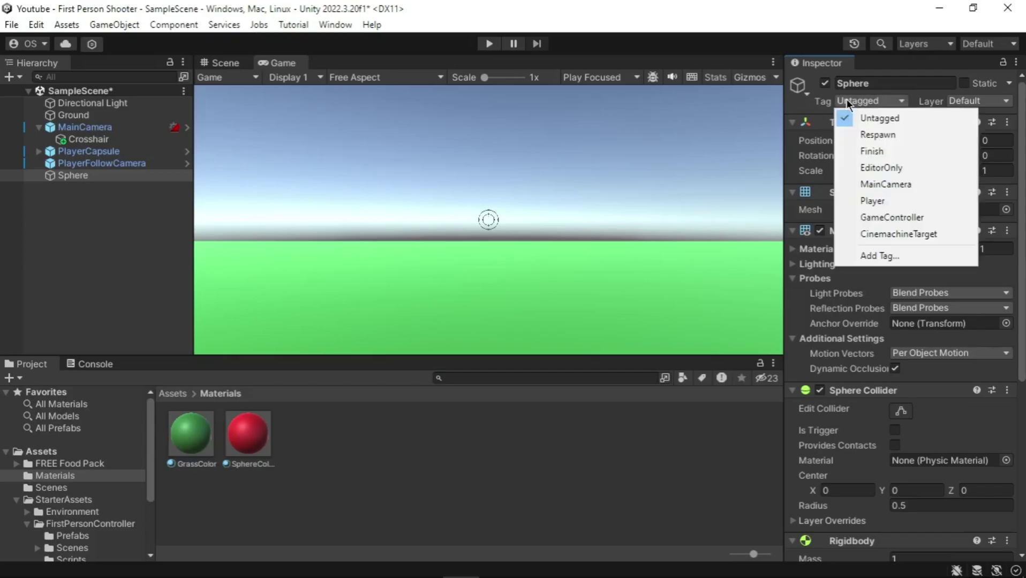
{"action": "left_click", "coordinate": [868, 257]}
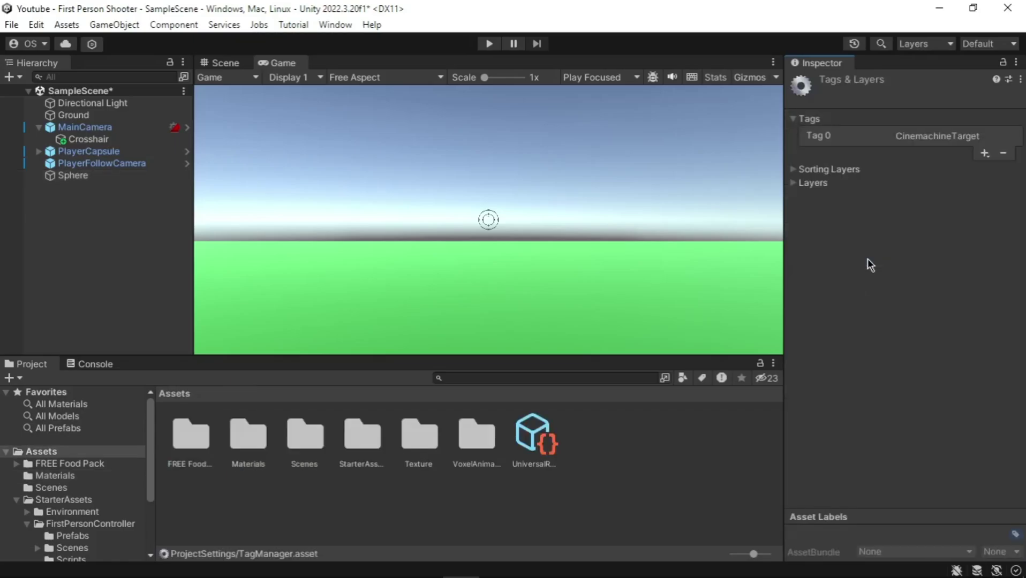
{"action": "left_click", "coordinate": [984, 155]}
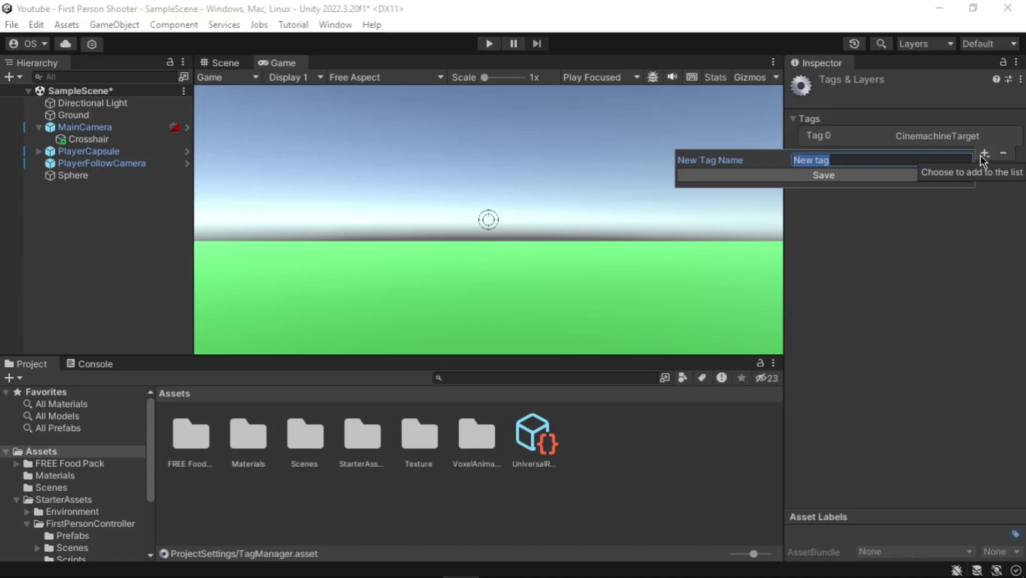
{"action": "type", "text": "Sphere"}
{"action": "key", "text": "Return"}
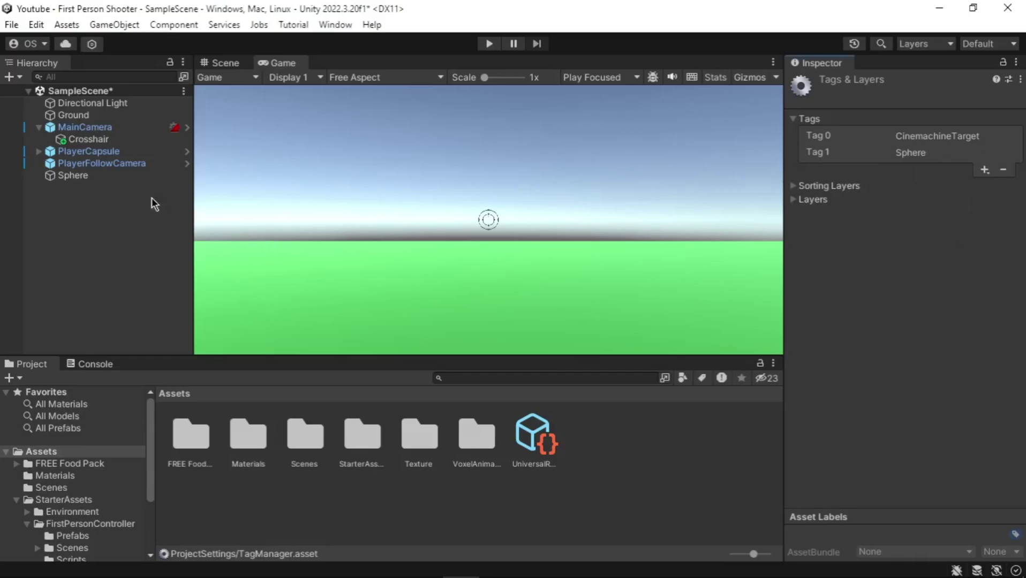
Assign the Sphere tag to the Sphere object in SampleScene
{"action": "left_click", "coordinate": [113, 176]}
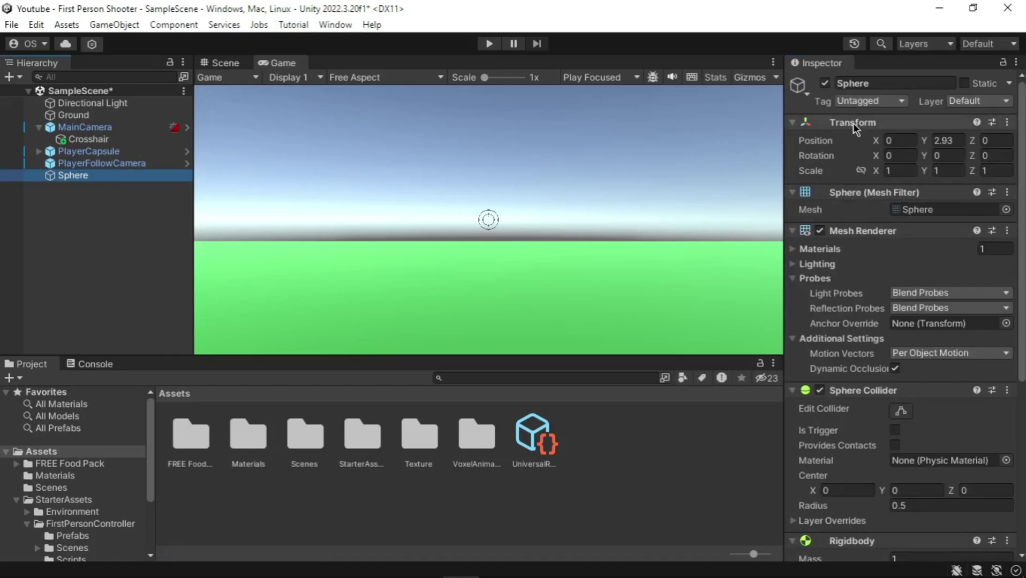
{"action": "left_click", "coordinate": [862, 101]}
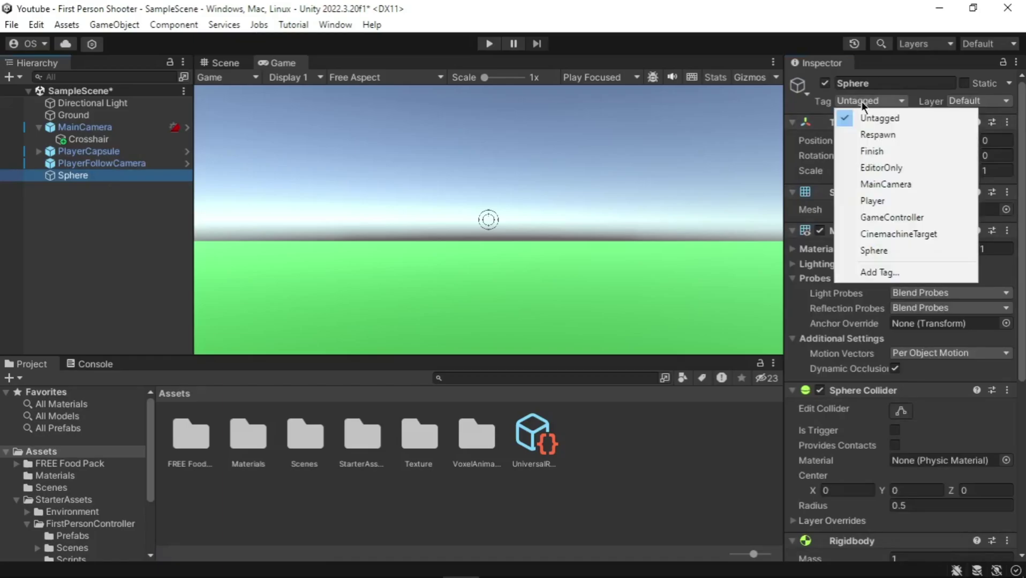
{"action": "left_click", "coordinate": [880, 252]}
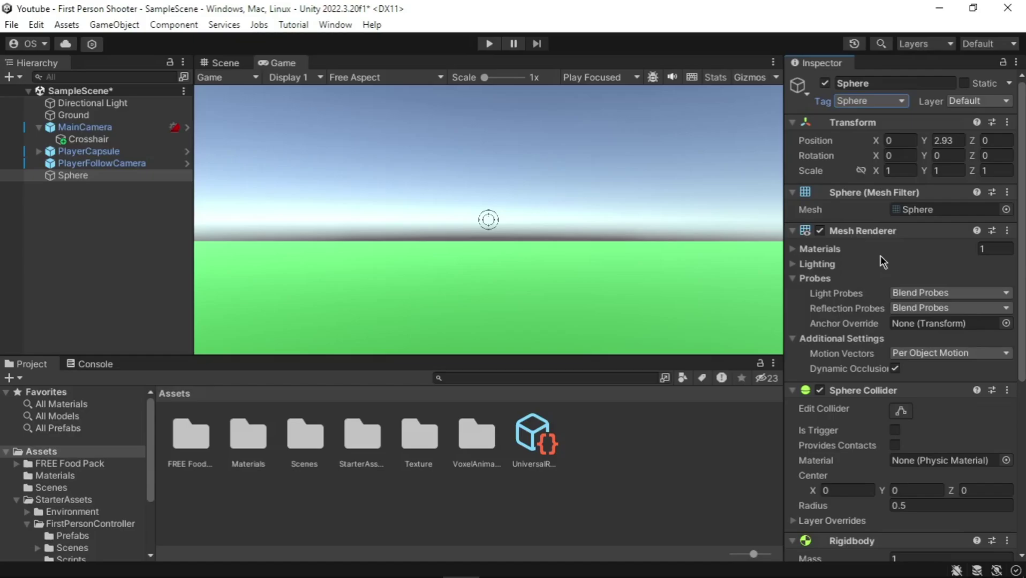
{"action": "left_click", "coordinate": [95, 178]}
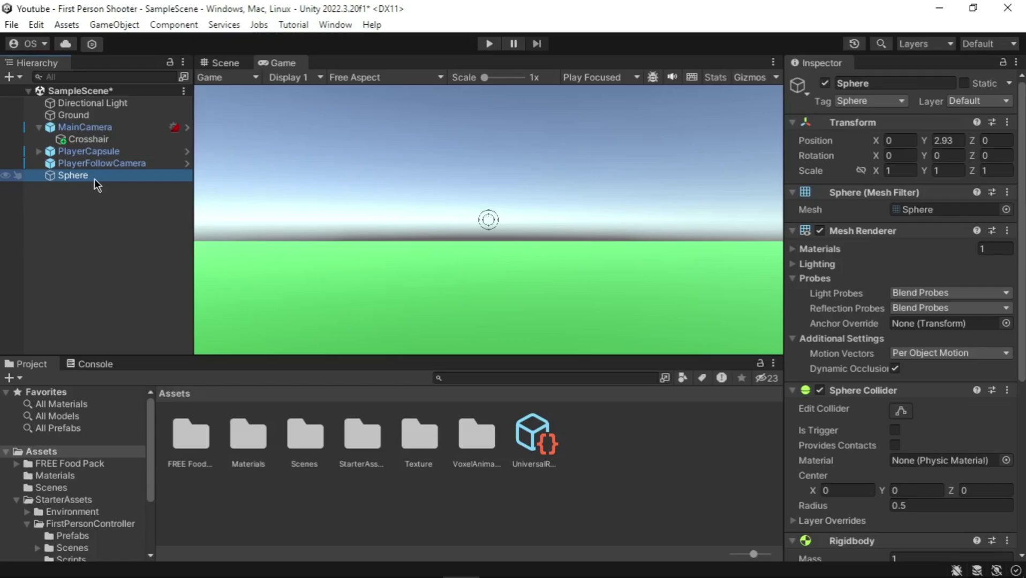
Create a folder named Prefabs in the Assets folder
{"action": "left_click", "coordinate": [649, 465]}
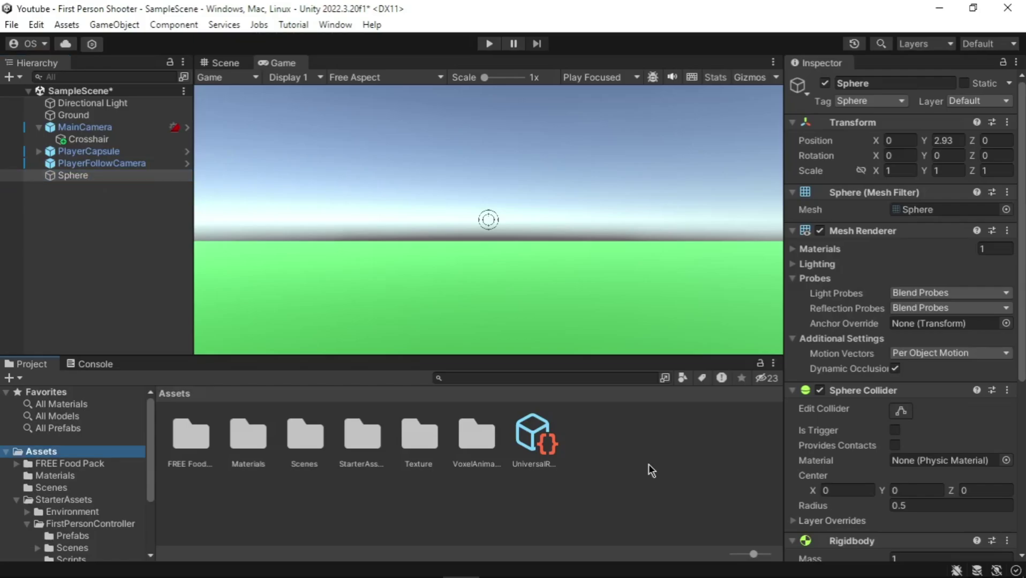
{"action": "right_click", "coordinate": [649, 464]}
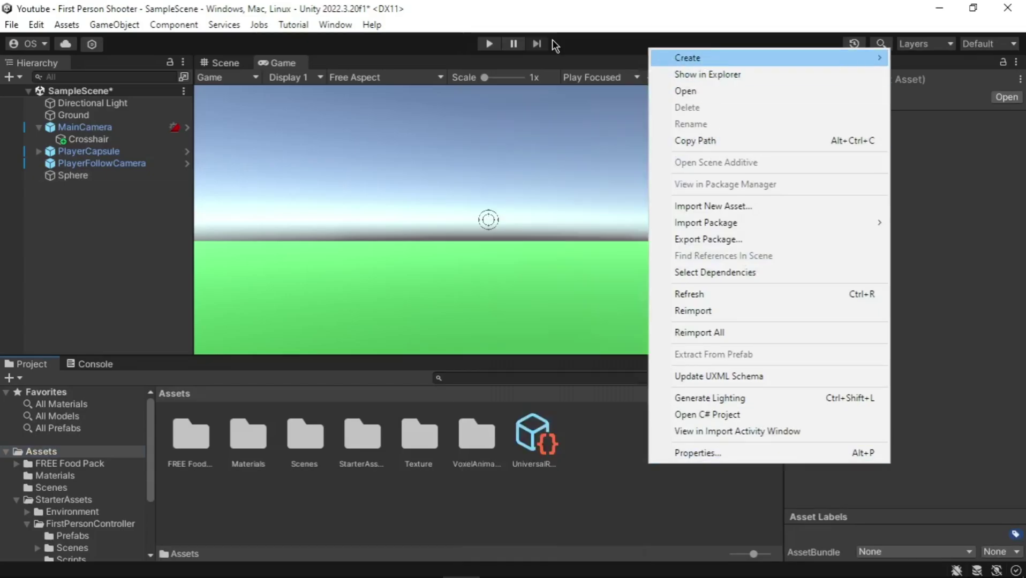
{"action": "left_click", "coordinate": [921, 58]}
{"action": "type", "text": "Prefabs"}
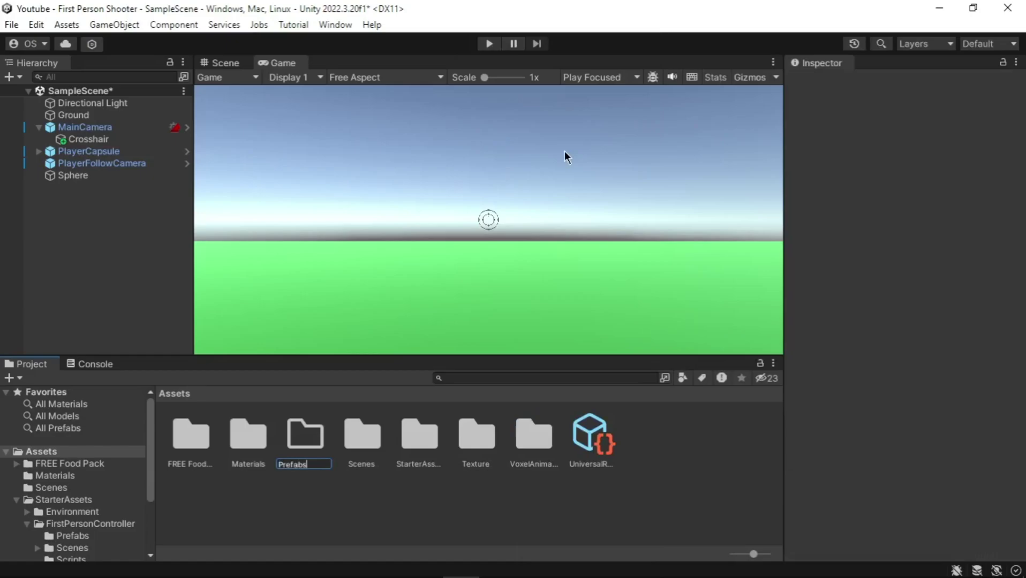
{"action": "key", "text": "Return"}
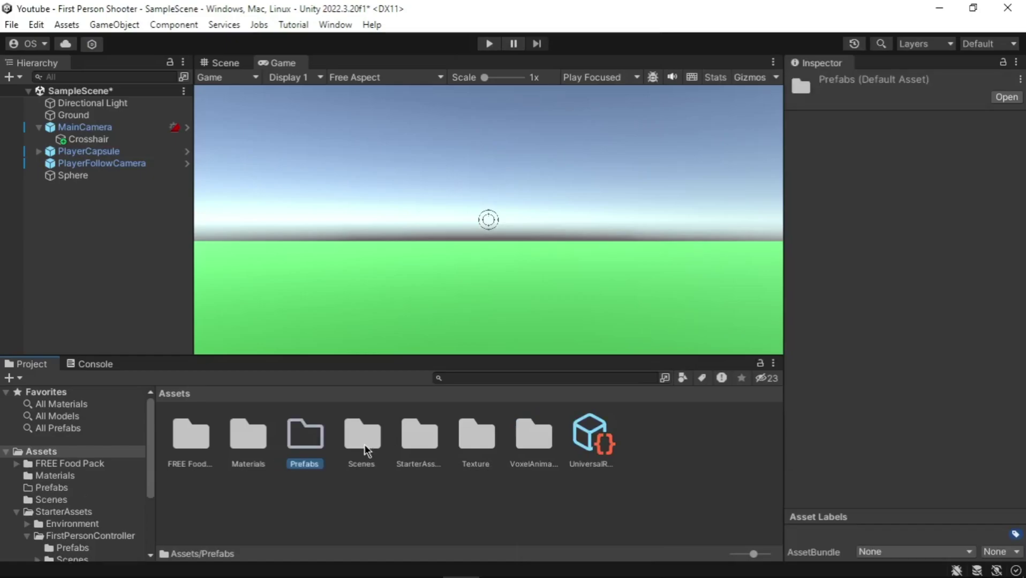
Save the Sphere object as a prefab in Assets/Prefabs and delete the original from SampleScene
{"action": "double_click", "coordinate": [306, 445]}
{"action": "left_click_drag", "start_coordinate": [90, 176], "coordinate": [330, 462]}
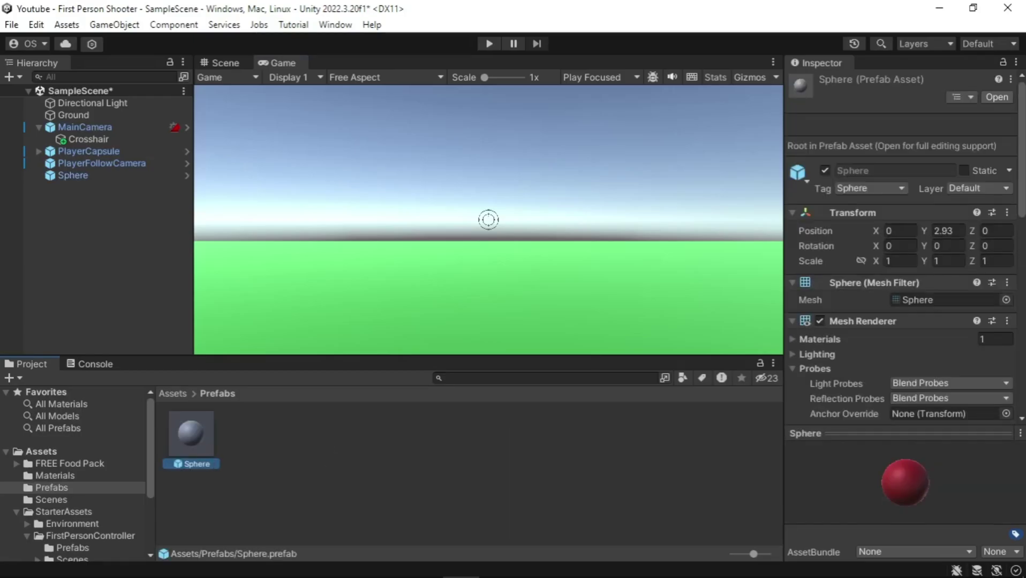
{"action": "left_click", "coordinate": [92, 176]}
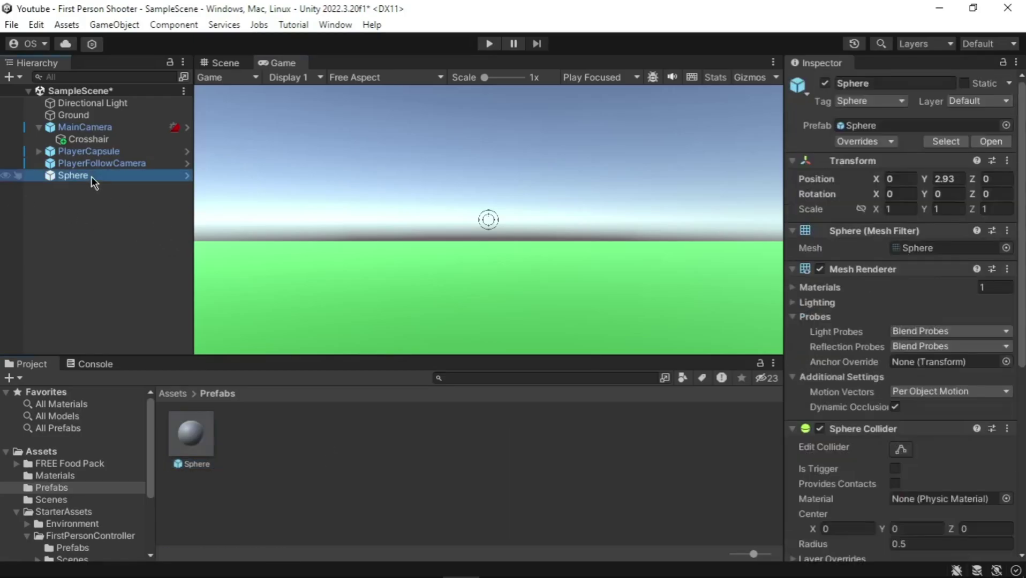
{"action": "key", "text": "Delete"}
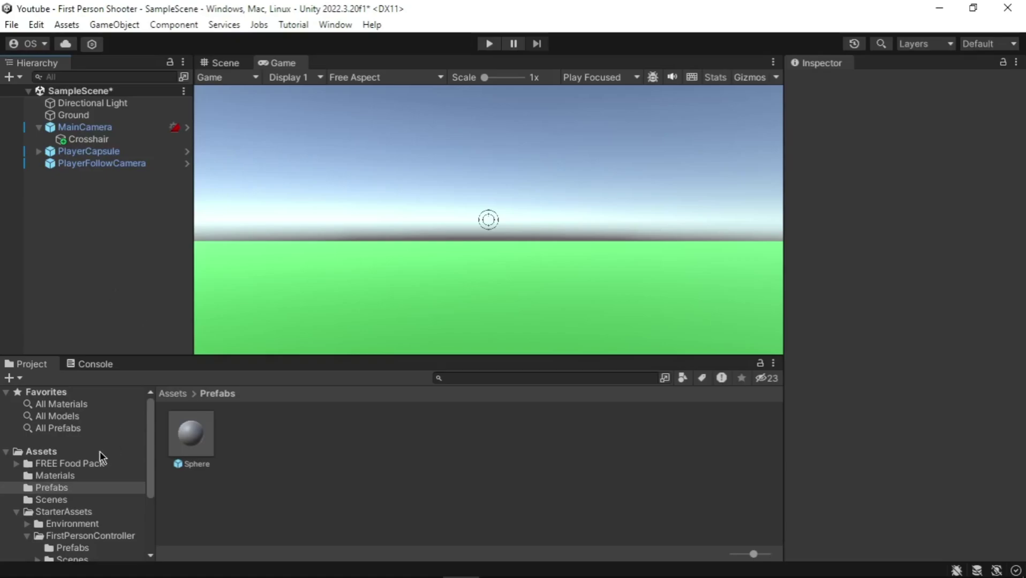
Create a folder named Scripts in the Assets folder
{"action": "left_click", "coordinate": [54, 453]}
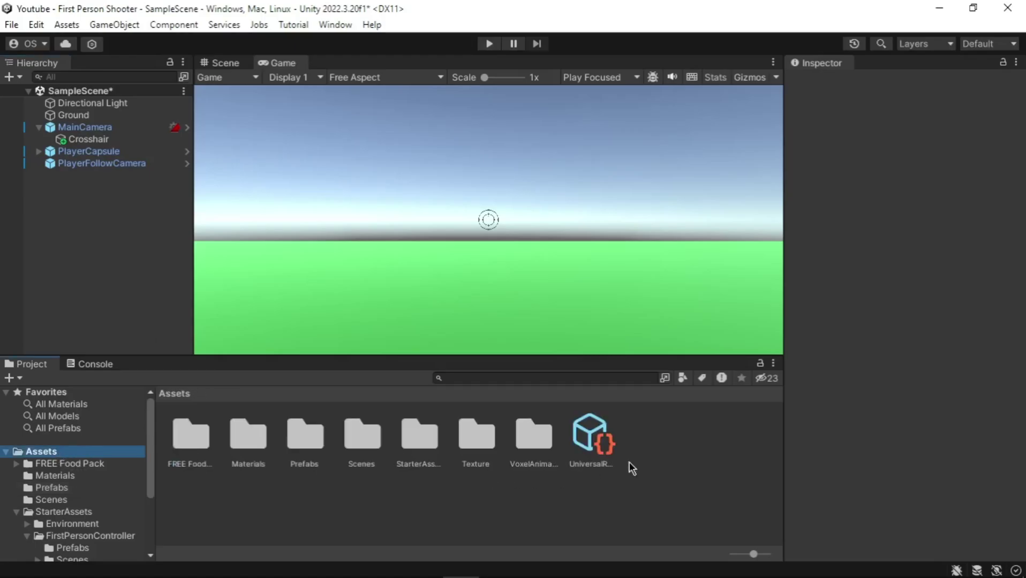
{"action": "right_click", "coordinate": [654, 457]}
{"action": "mouse_move", "coordinate": [733, 52]}
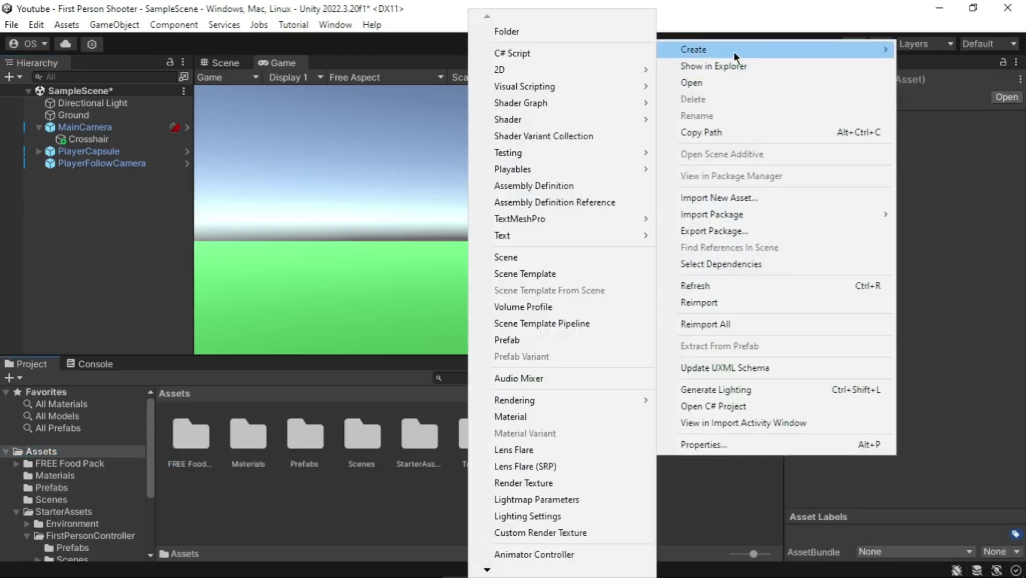
{"action": "left_click", "coordinate": [590, 38]}
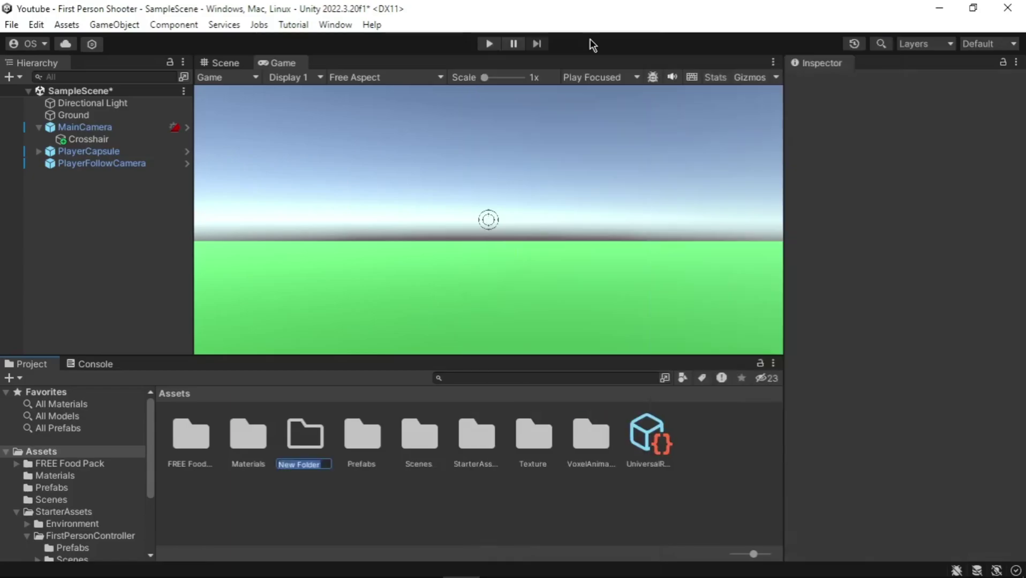
{"action": "type", "text": "Scripts"}
{"action": "key", "text": "Return"}
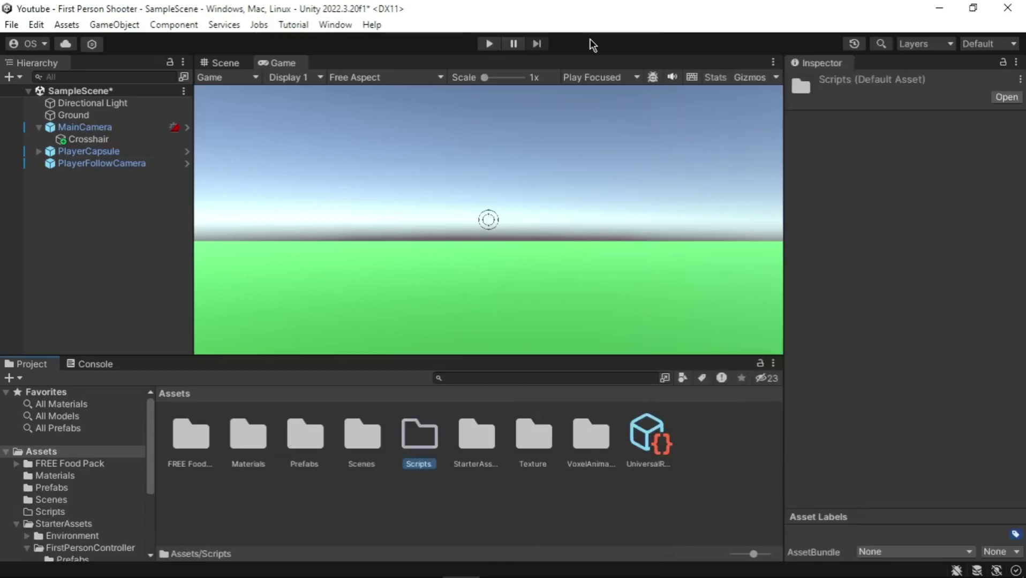
Create a C# script named ProjectileLauncher in the Assets/Scripts folder and select it
{"action": "double_click", "coordinate": [423, 431]}
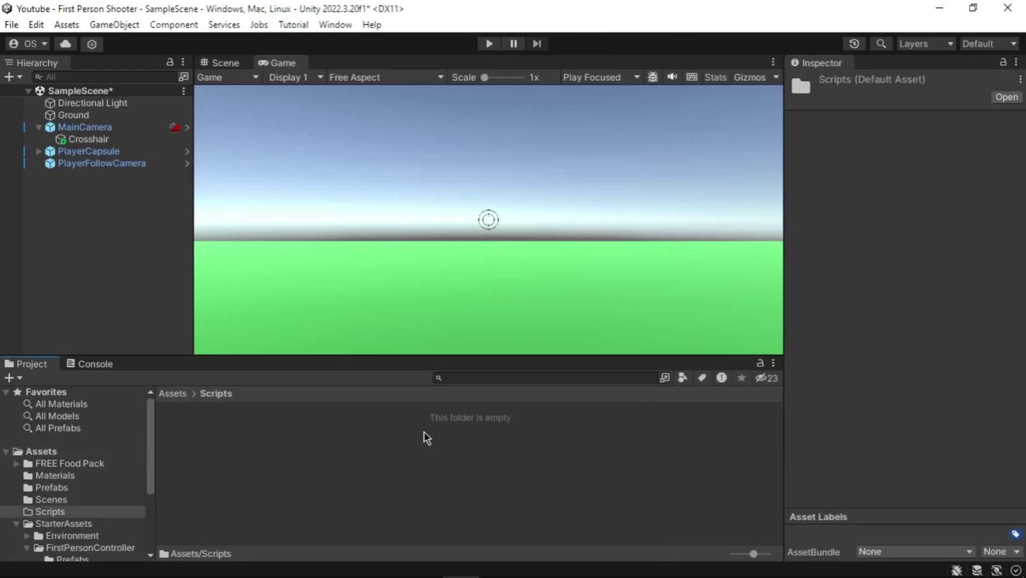
{"action": "right_click", "coordinate": [423, 431]}
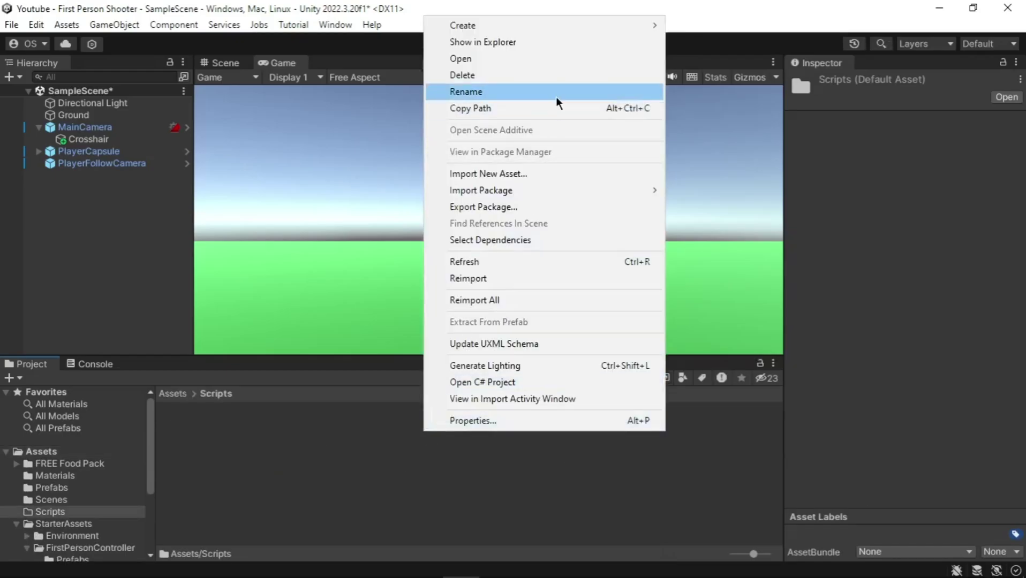
{"action": "mouse_move", "coordinate": [567, 33]}
{"action": "left_click", "coordinate": [740, 54]}
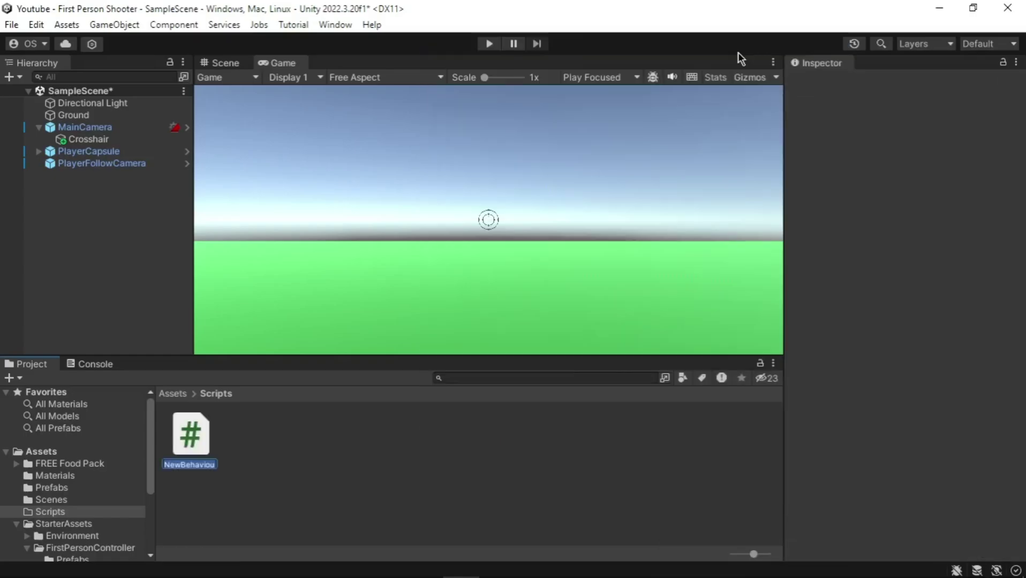
{"action": "type", "text": "ProjectileLauncher"}
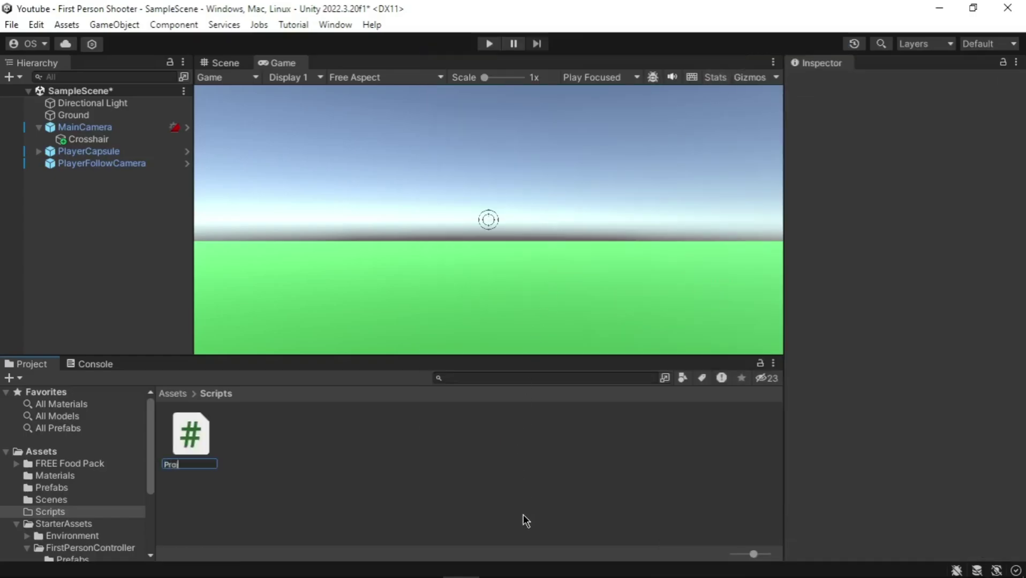
{"action": "left_click", "coordinate": [201, 431]}
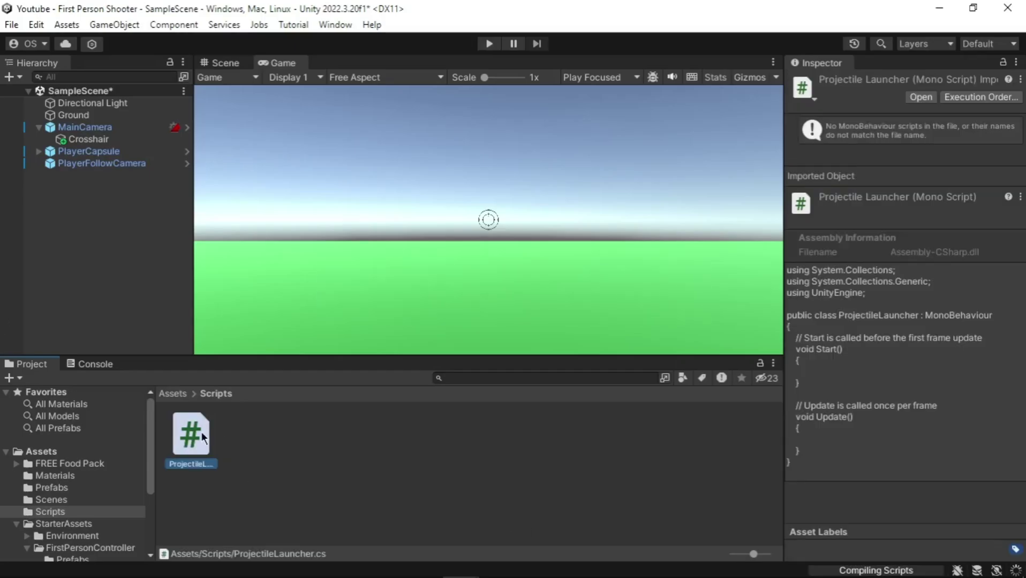
Replace the ProjectileLauncher script in Visual Studio with the Fire1 projectile code (projectilePower 1500, COOLDOWN_TIME 0.5f, destroy after 8 seconds) and save it
{"action": "double_click", "coordinate": [202, 435]}
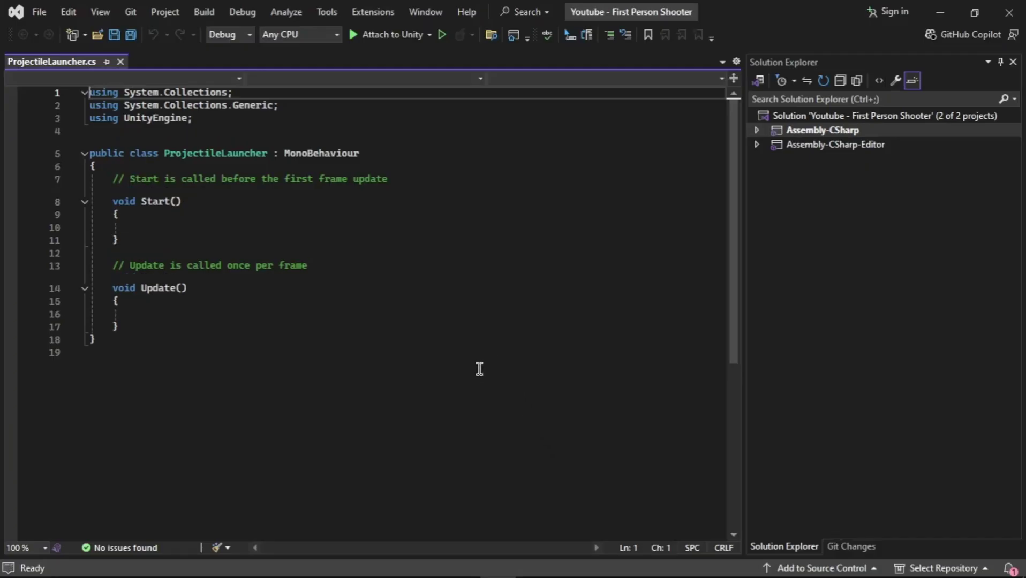
{"action": "left_click", "coordinate": [480, 369]}
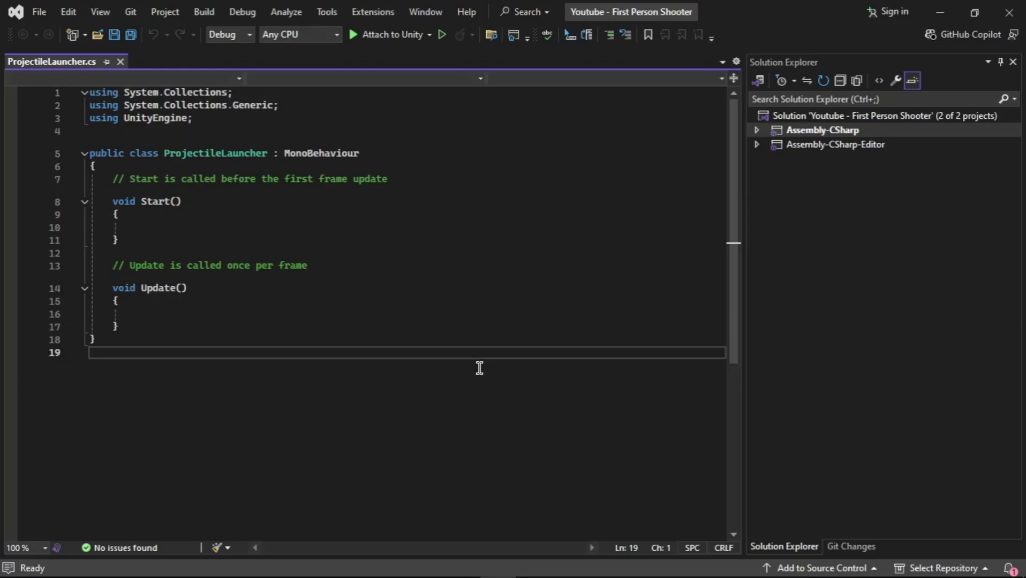
{"action": "key", "text": "ctrl+a"}
{"action": "key", "text": "ctrl+v"}
{"action": "key", "text": "ctrl+s"}
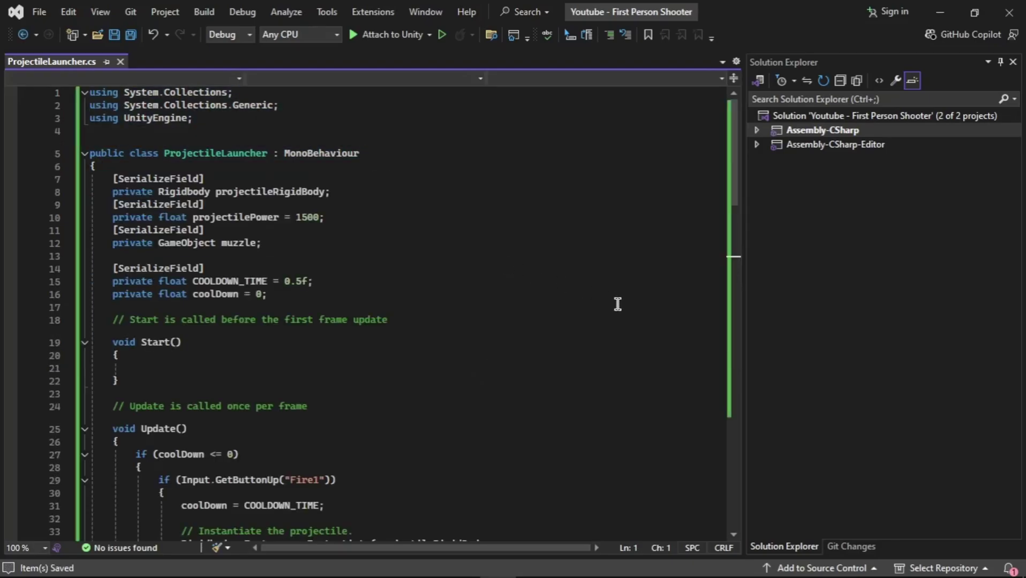
{"action": "scroll", "coordinate": [675, 335], "scroll_direction": "down", "scroll_amount": 5}
{"action": "scroll", "coordinate": [678, 336], "scroll_direction": "down", "scroll_amount": 2}
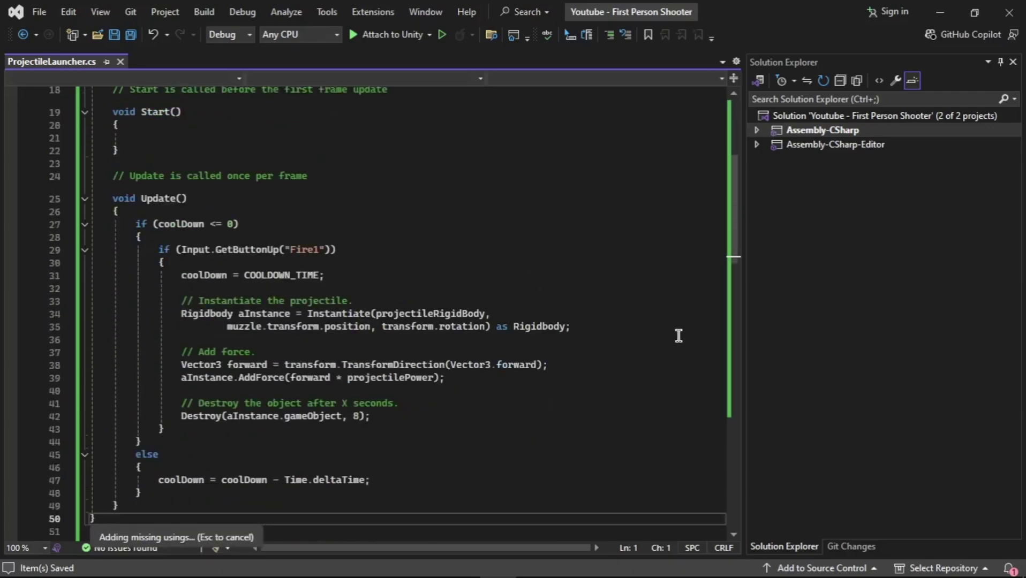
{"action": "scroll", "coordinate": [678, 335], "scroll_direction": "up", "scroll_amount": 6}
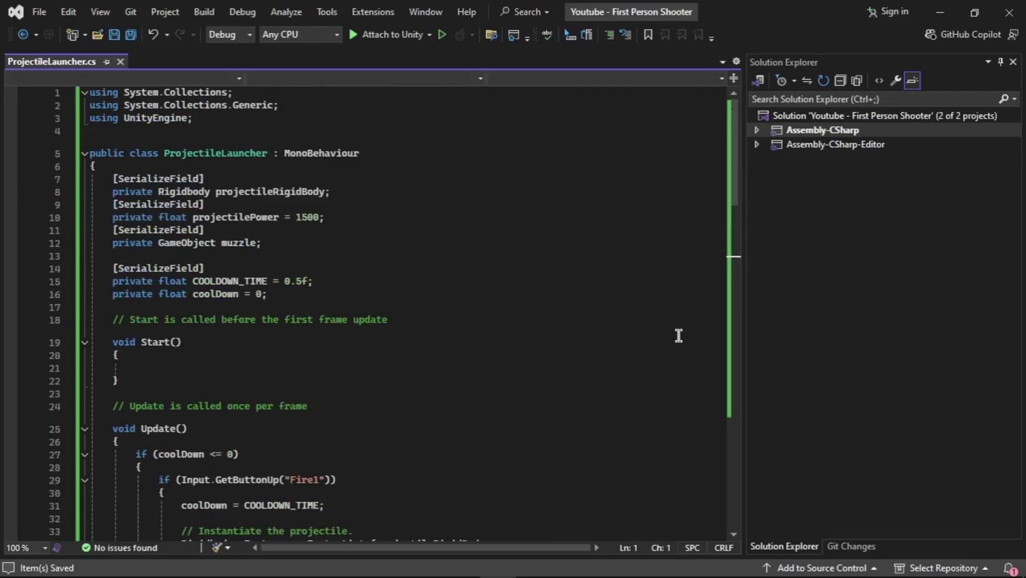
Switch back to Unity and add the Projectile Launcher script component to the MainCamera object
{"action": "key", "text": "alt+Tab"}
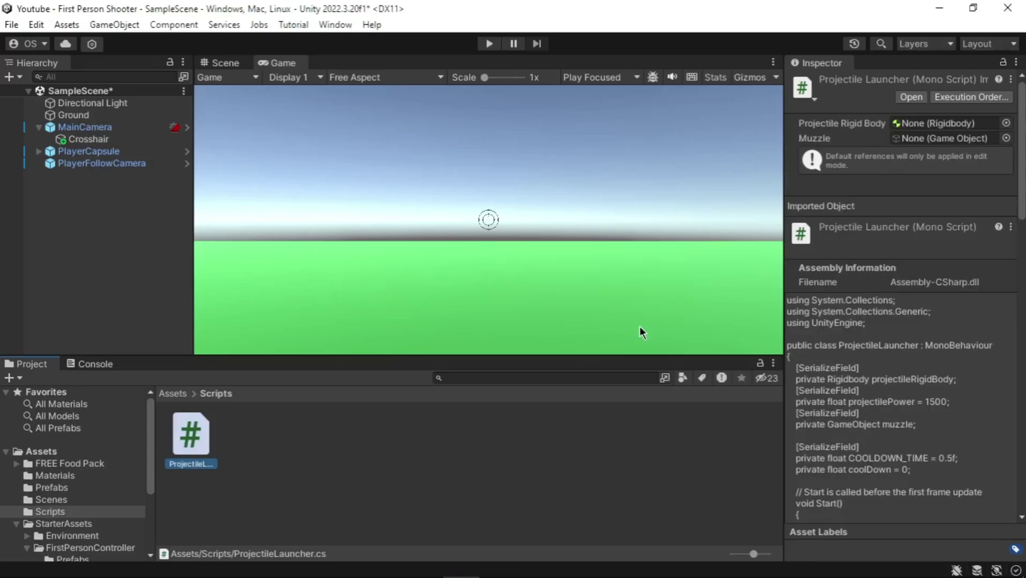
{"action": "left_click", "coordinate": [118, 132]}
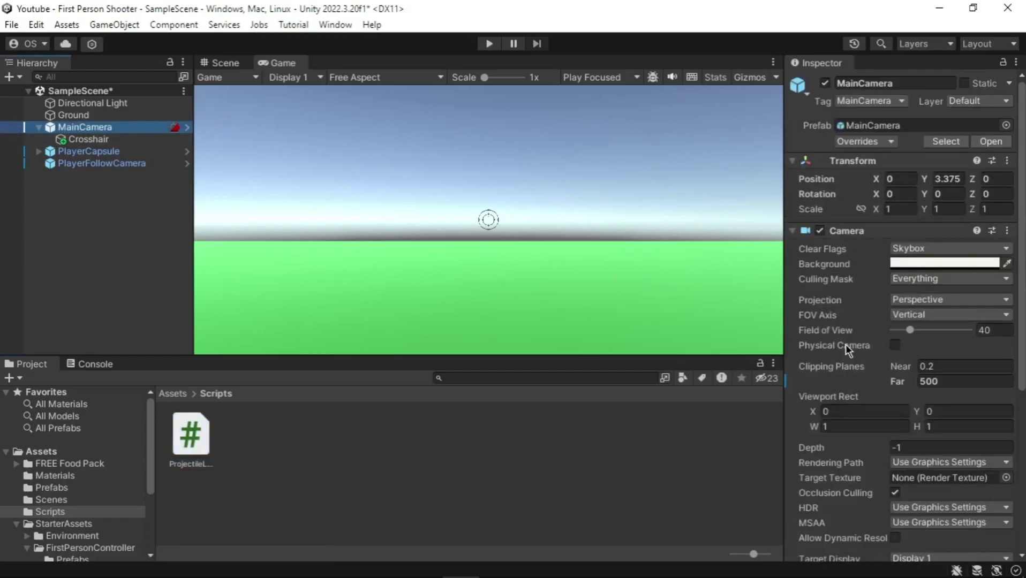
{"action": "scroll", "coordinate": [845, 345], "scroll_direction": "down", "scroll_amount": 5}
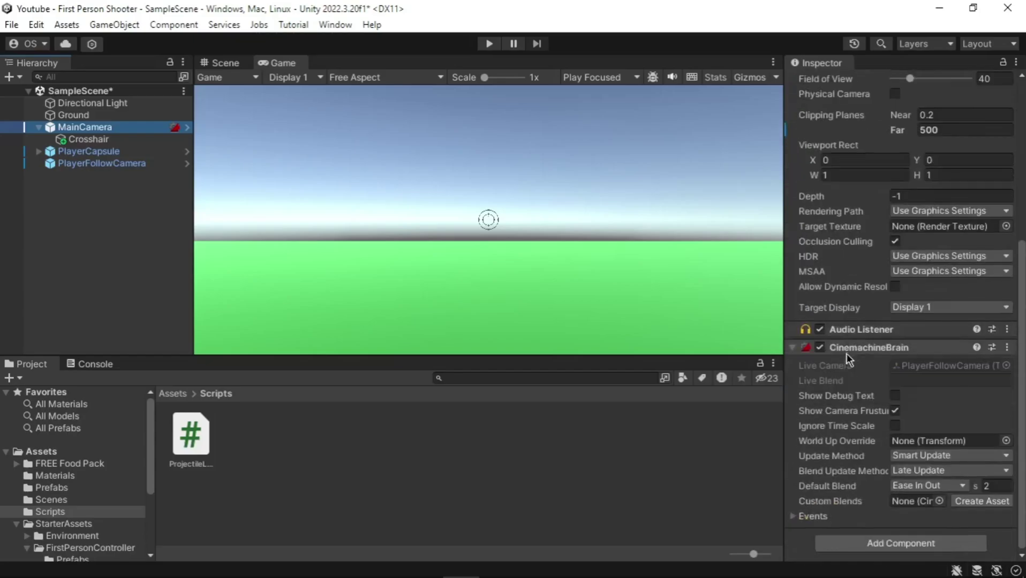
{"action": "left_click", "coordinate": [885, 541]}
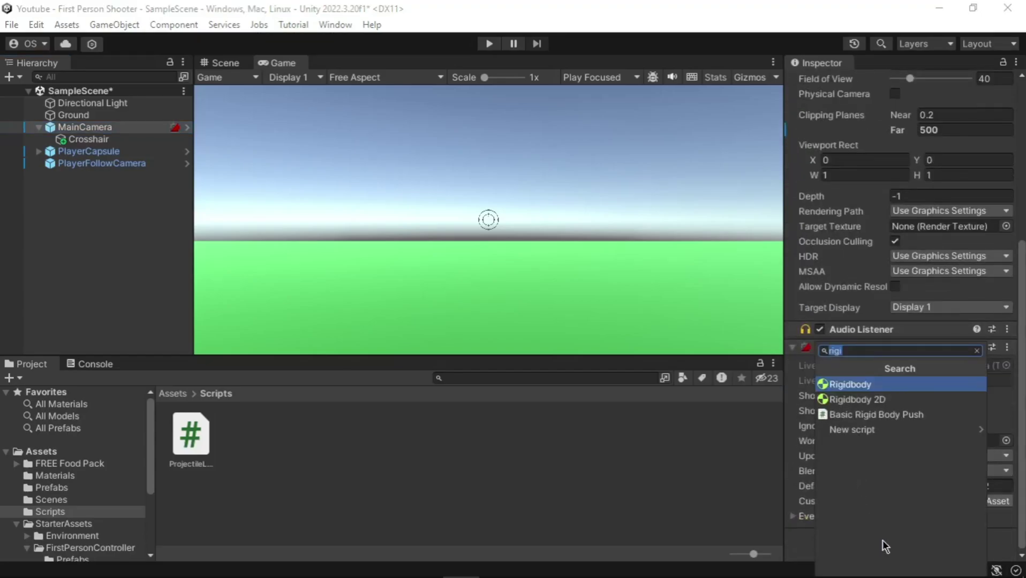
{"action": "type", "text": "Proje"}
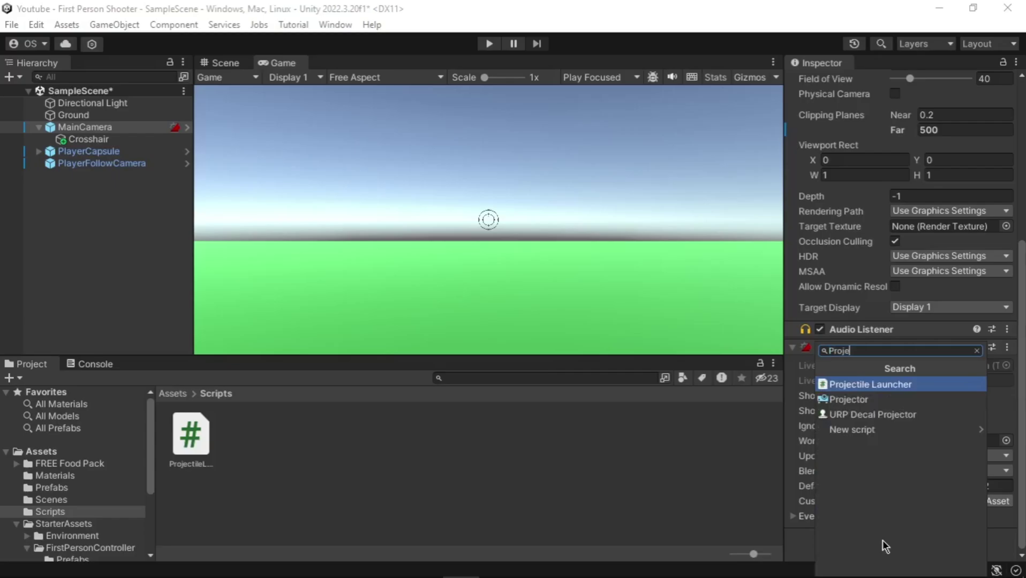
{"action": "key", "text": "Return"}
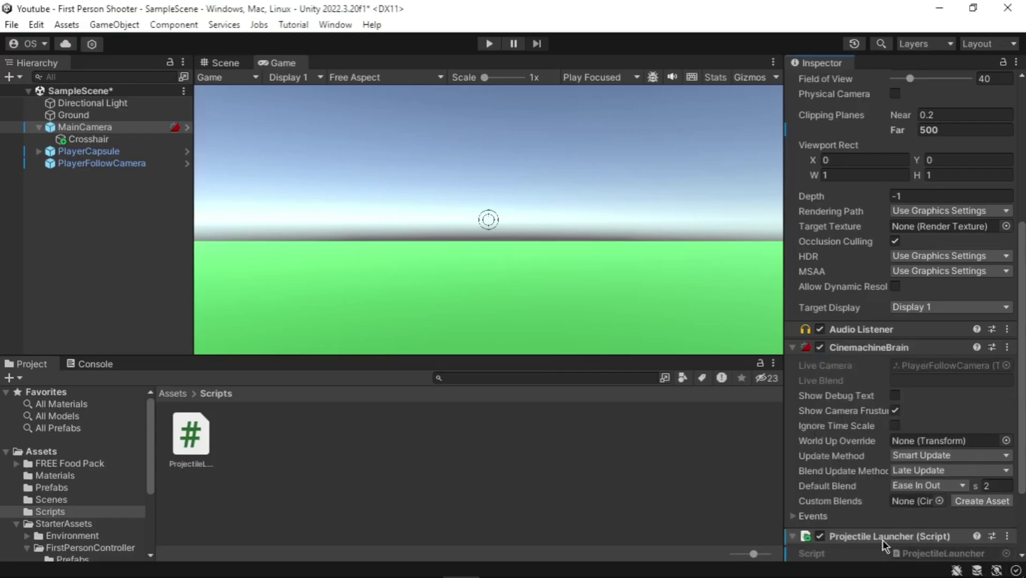
{"action": "scroll", "coordinate": [883, 540], "scroll_direction": "down", "scroll_amount": 3}
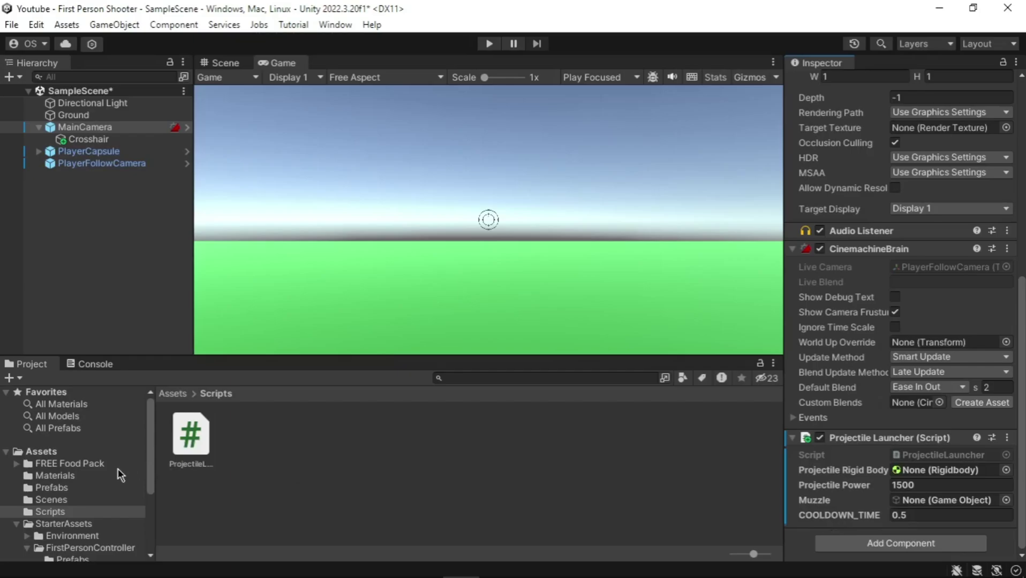
Assign the Sphere prefab from Assets/Prefabs as MainCamera's Projectile Rigid Body and the Crosshair object as its Muzzle
{"action": "left_click", "coordinate": [58, 488]}
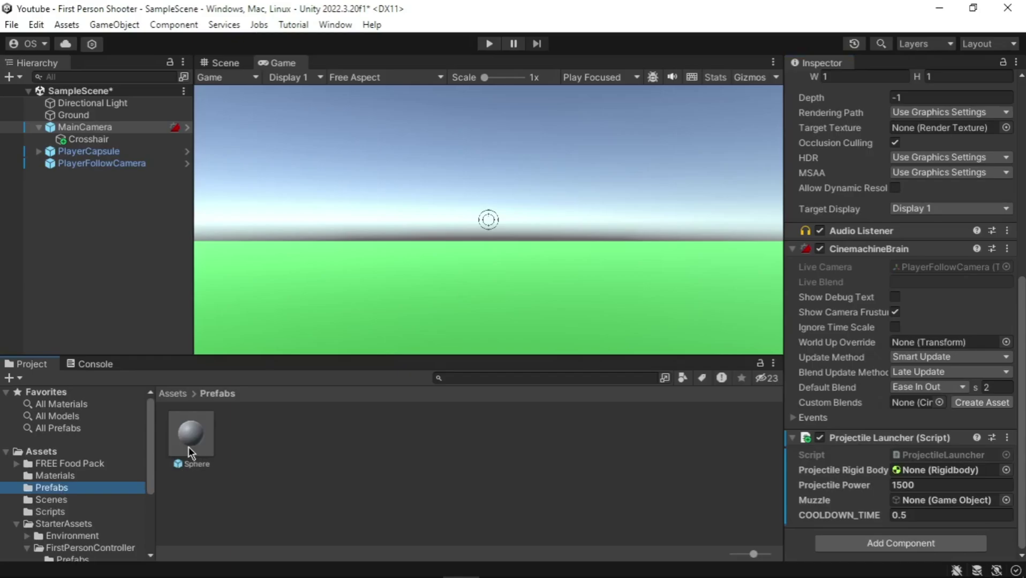
{"action": "left_click_drag", "start_coordinate": [182, 447], "coordinate": [944, 471]}
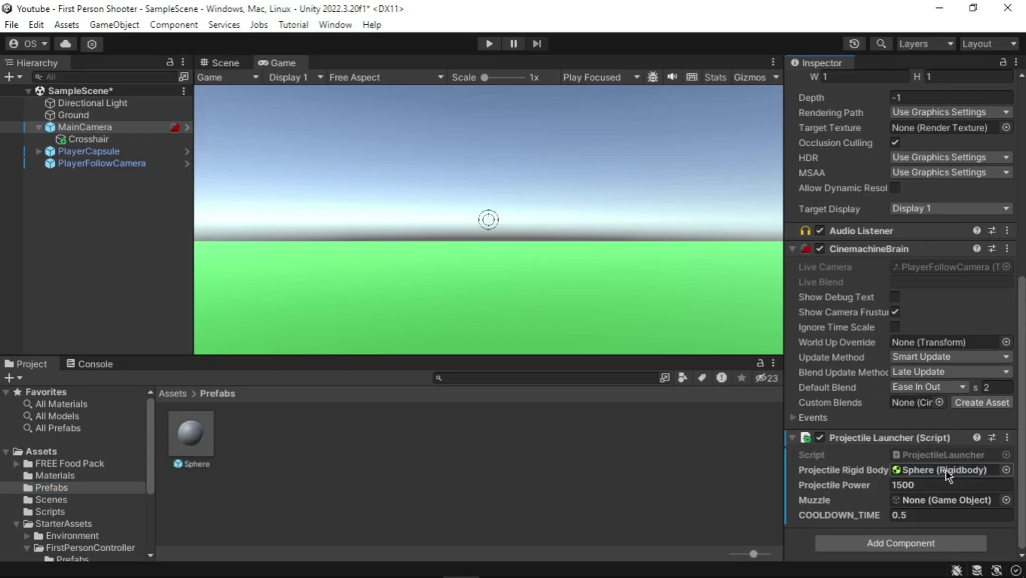
{"action": "left_click", "coordinate": [113, 132]}
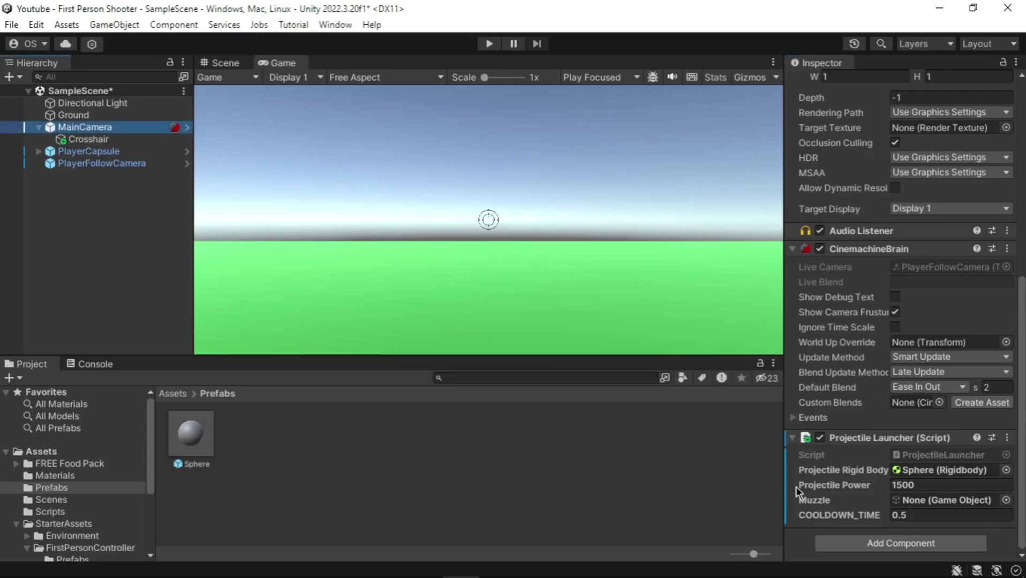
{"action": "left_click", "coordinate": [1007, 501]}
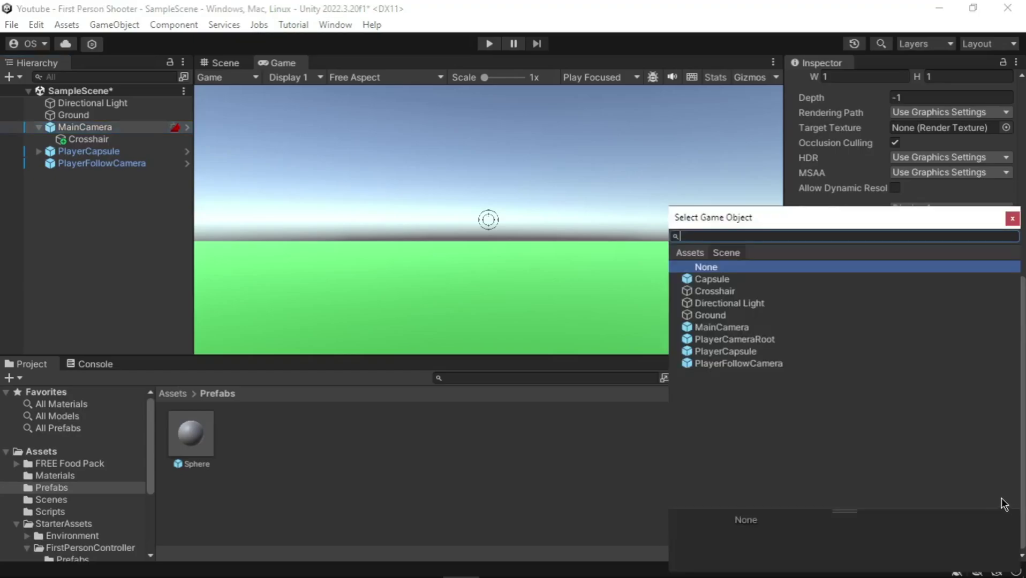
{"action": "left_click", "coordinate": [717, 293]}
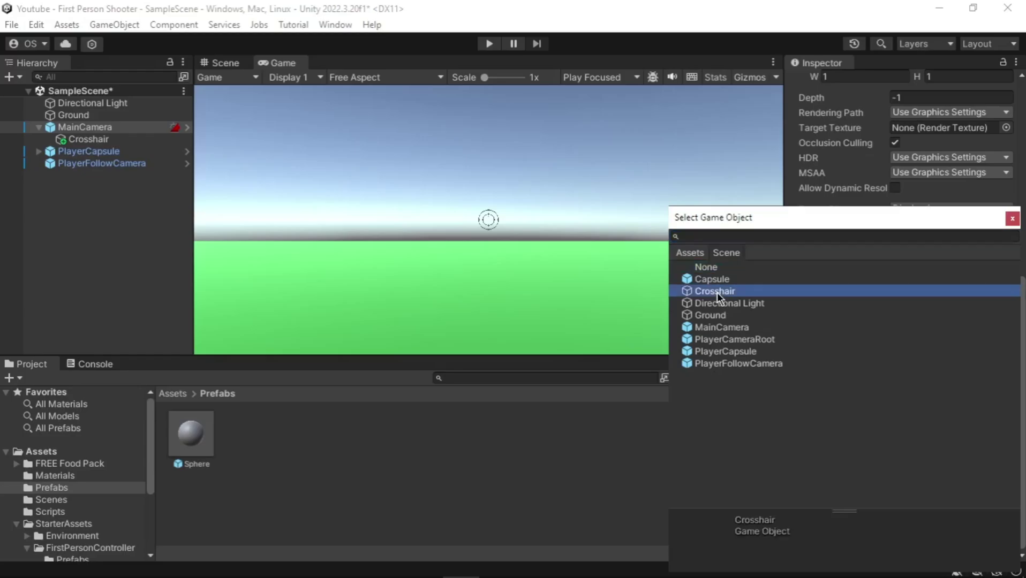
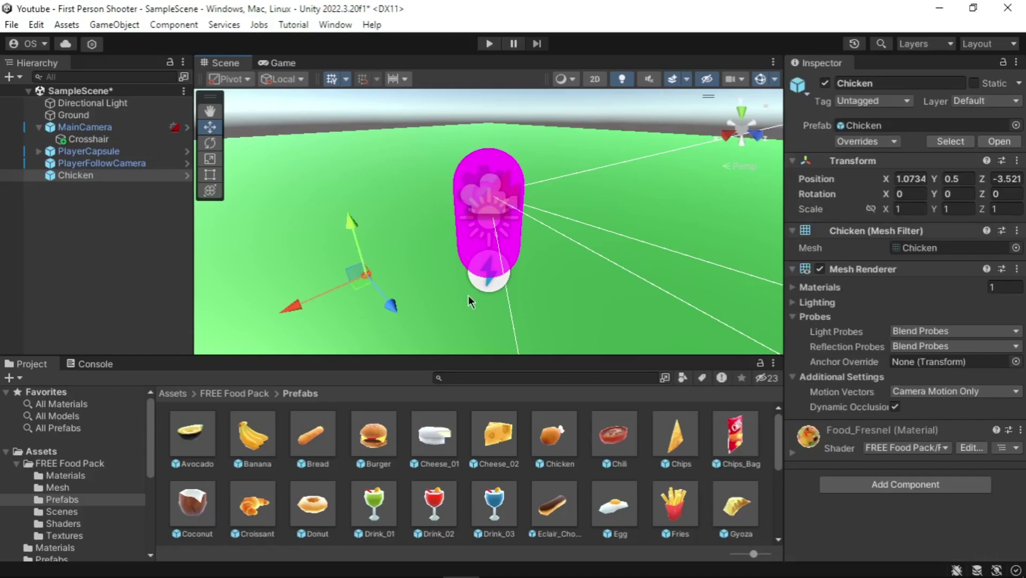
Set the Chicken object's scale to 5 on the X, Y and Z axes
{"action": "left_click", "coordinate": [911, 209]}
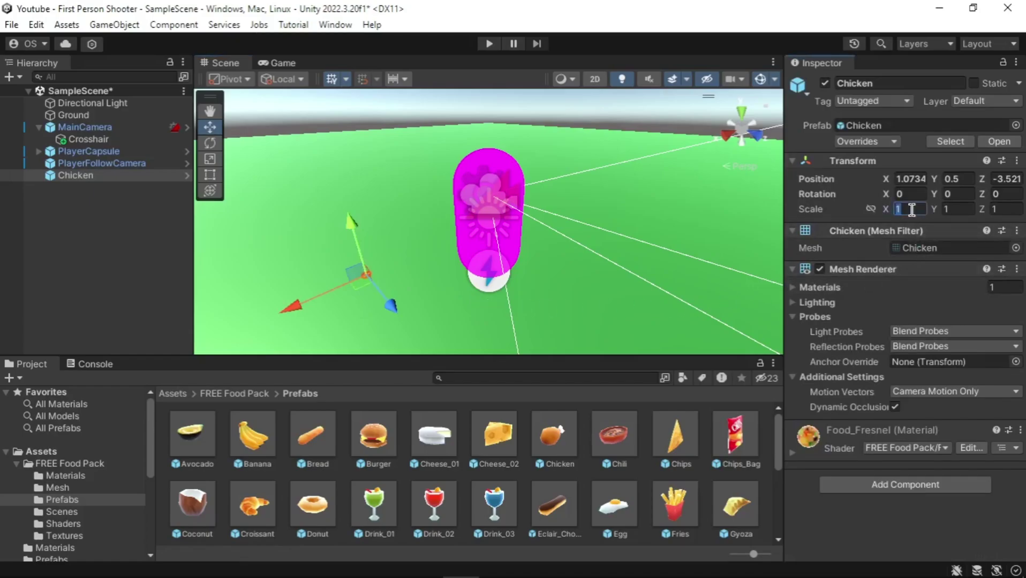
{"action": "type", "text": "5"}
{"action": "left_click", "coordinate": [944, 210]}
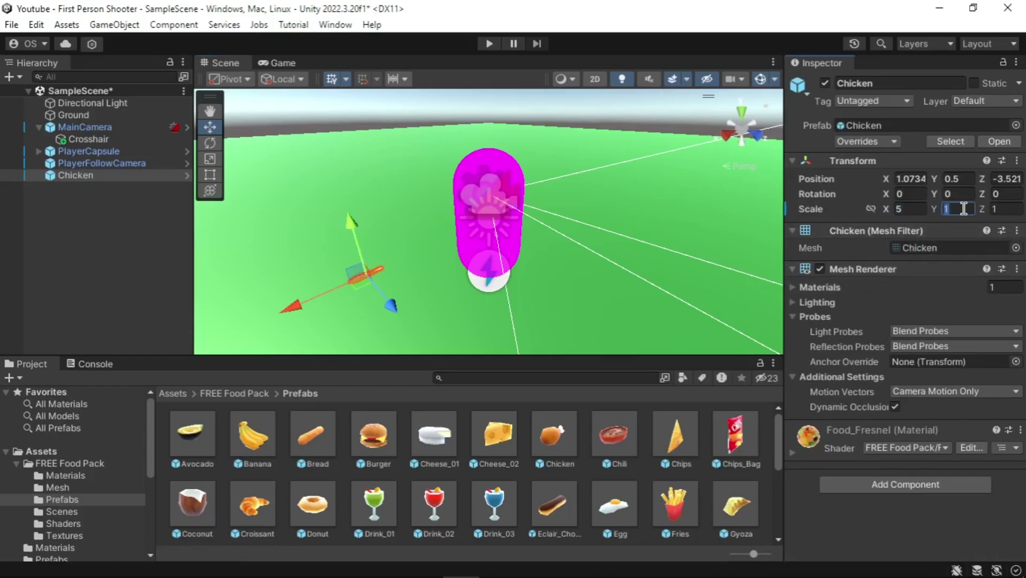
{"action": "type", "text": "5"}
{"action": "left_click", "coordinate": [1007, 208]}
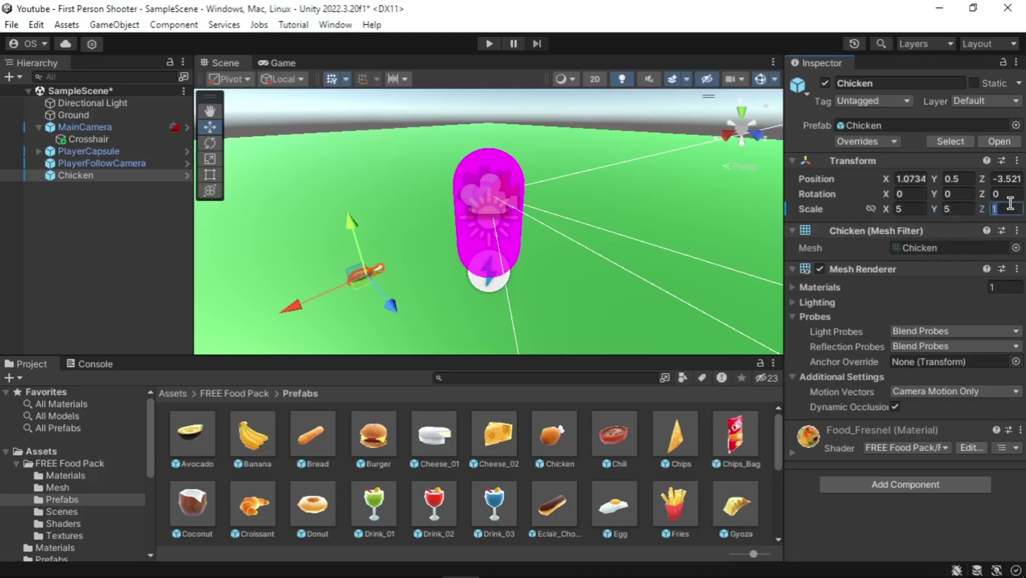
{"action": "type", "text": "5"}
Add a Sphere Collider and a Rigidbody component to the Chicken object
{"action": "left_click", "coordinate": [913, 484]}
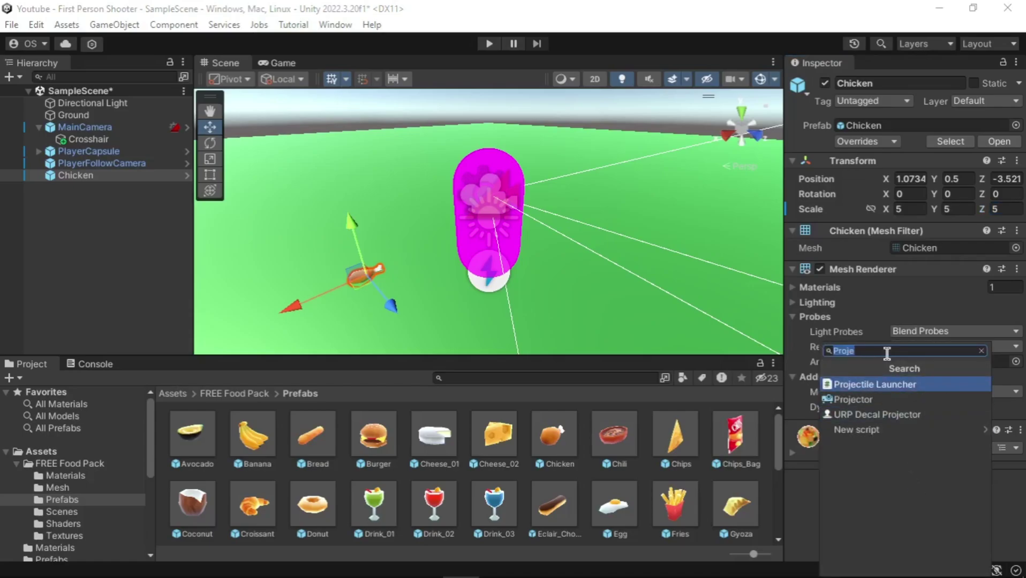
{"action": "type", "text": "sphere"}
{"action": "key", "text": "Return"}
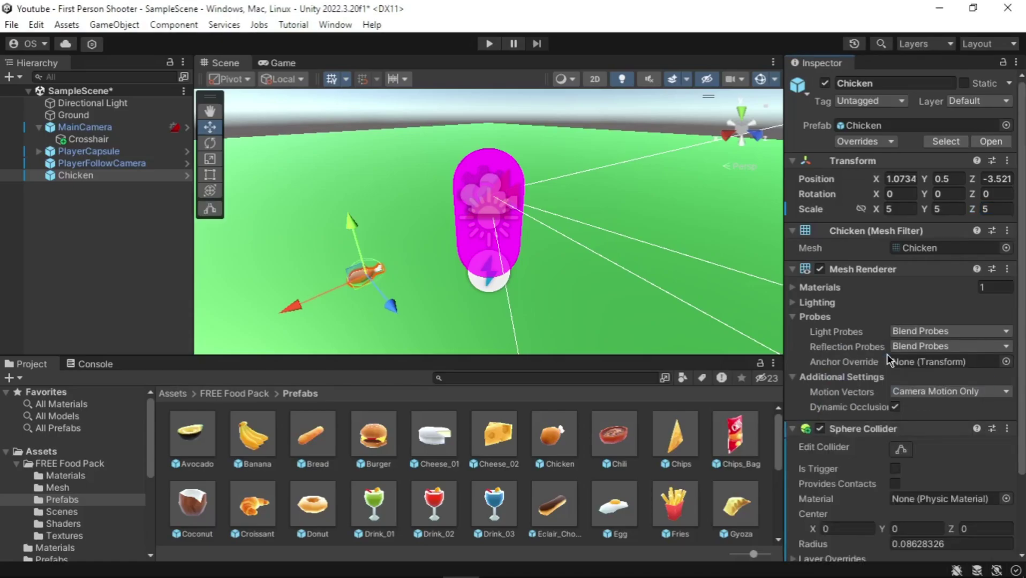
{"action": "scroll", "coordinate": [886, 355], "scroll_direction": "down", "scroll_amount": 5}
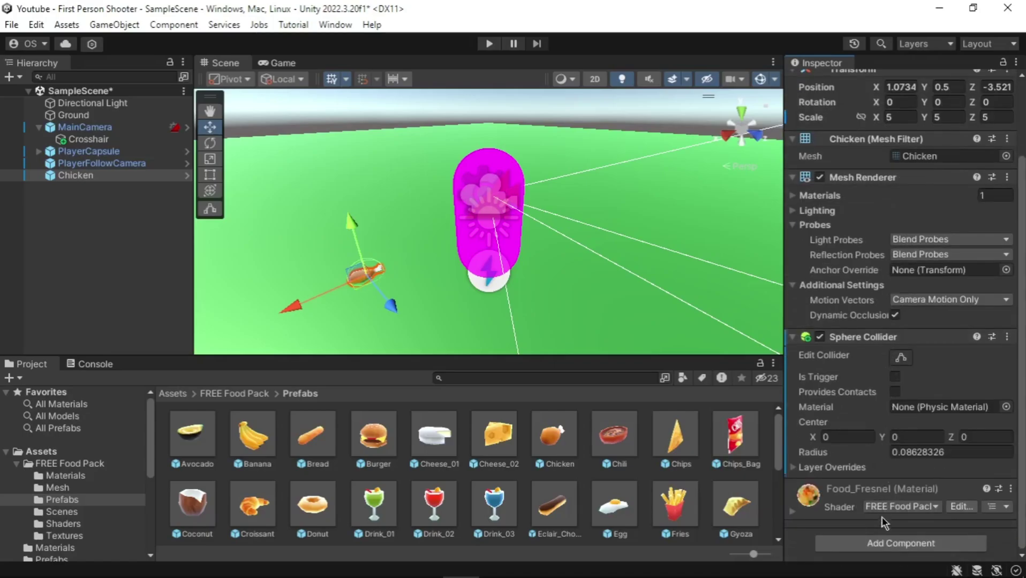
{"action": "left_click", "coordinate": [892, 544]}
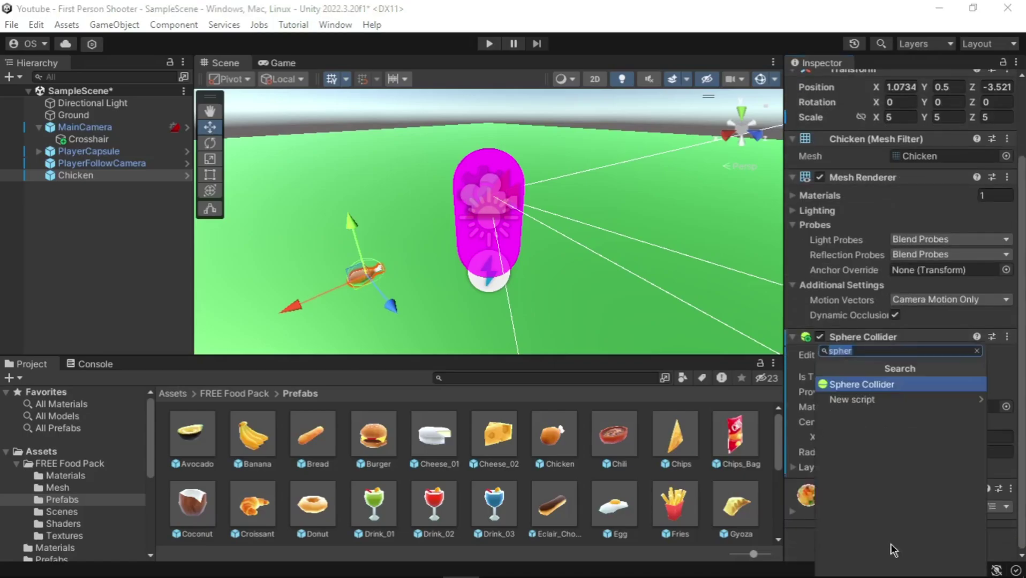
{"action": "type", "text": "rigid"}
{"action": "key", "text": "Return"}
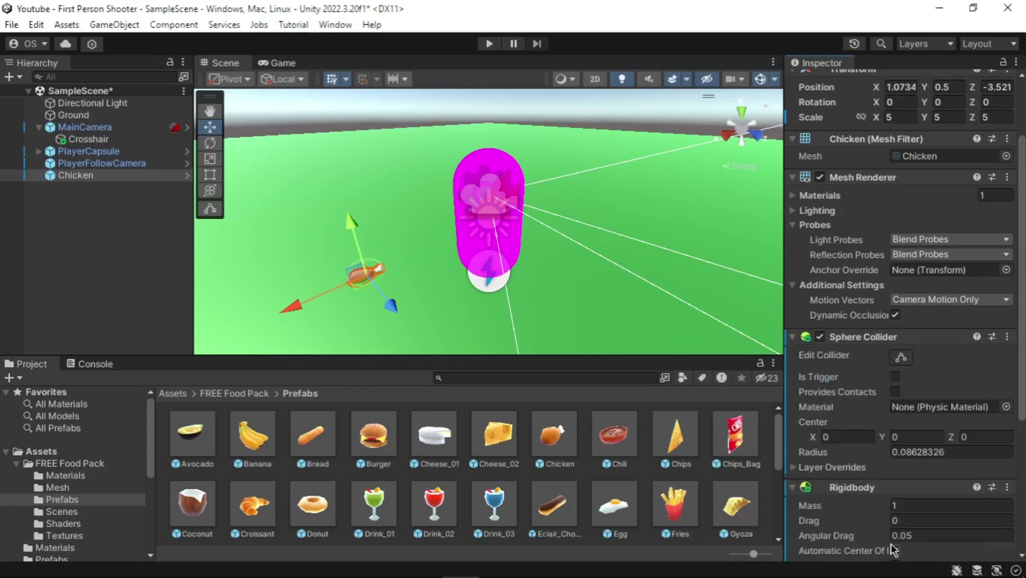
{"action": "scroll", "coordinate": [891, 544], "scroll_direction": "down", "scroll_amount": 5}
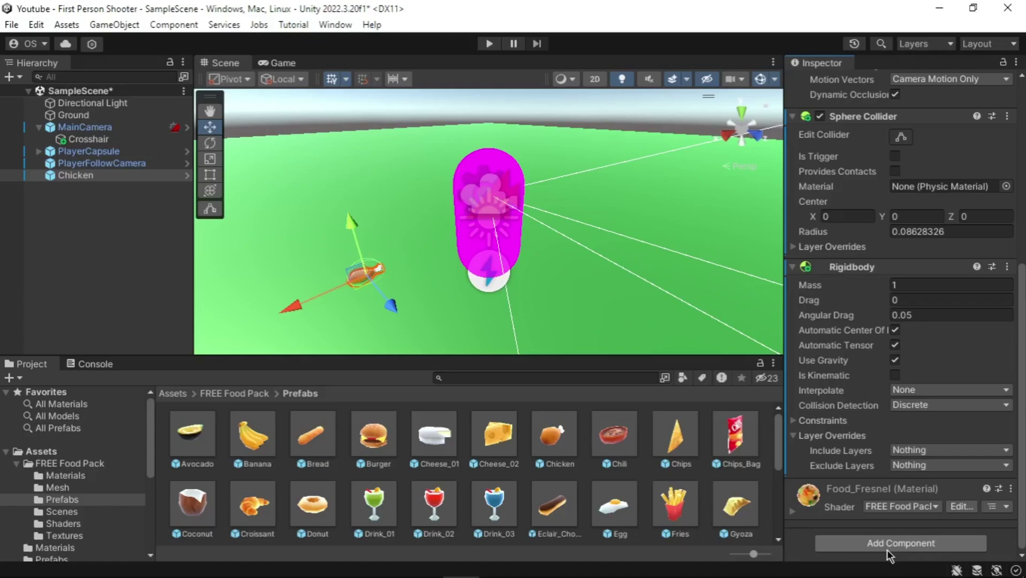
Set the Chicken object's tag to Sphere
{"action": "scroll", "coordinate": [889, 556], "scroll_direction": "up", "scroll_amount": 7}
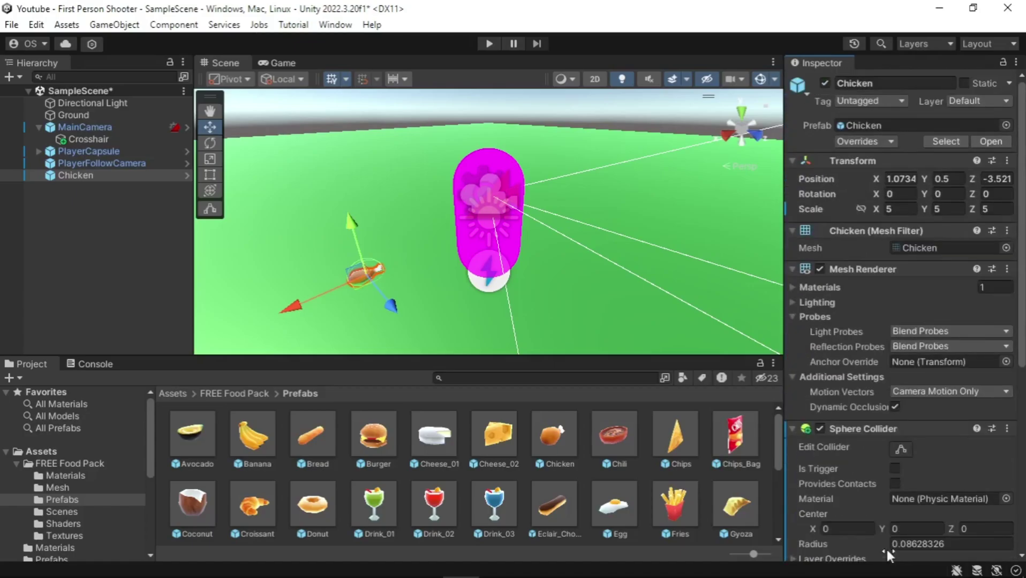
{"action": "left_click", "coordinate": [874, 101]}
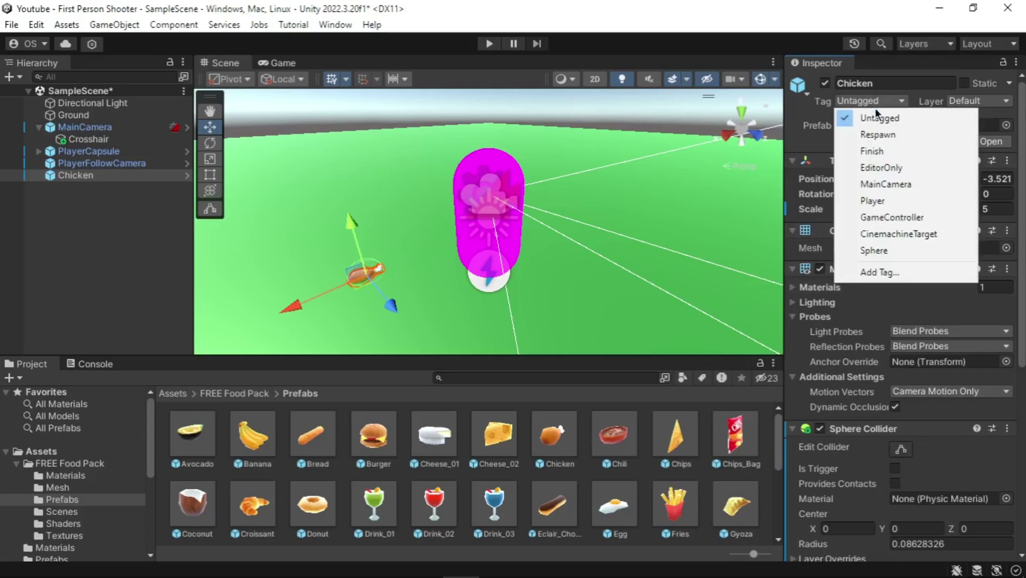
{"action": "left_click", "coordinate": [896, 255]}
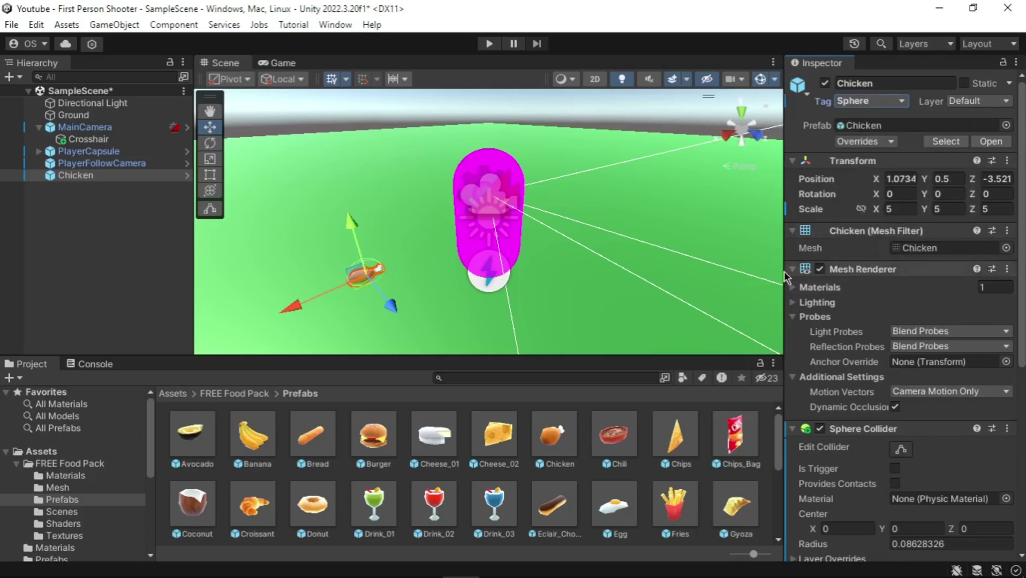
Save the Chicken object as a new original prefab in the Assets/Prefabs folder
{"action": "left_click", "coordinate": [41, 452]}
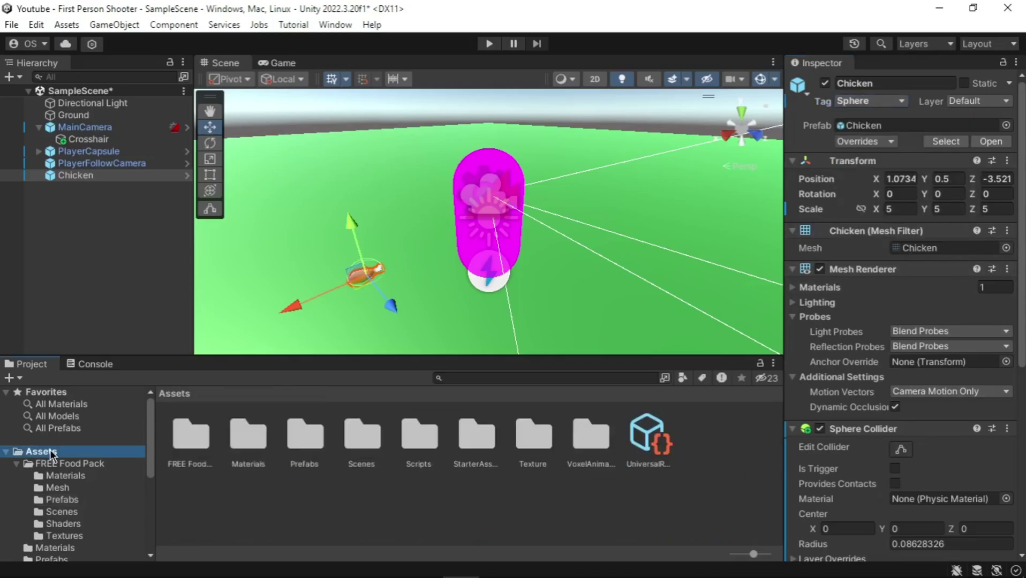
{"action": "double_click", "coordinate": [314, 445]}
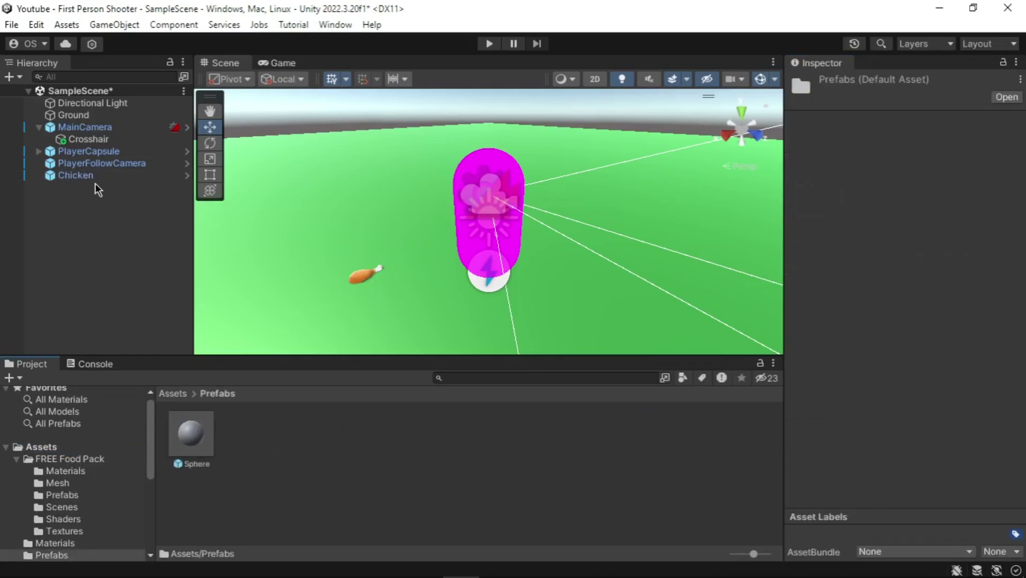
{"action": "left_click_drag", "start_coordinate": [83, 181], "coordinate": [342, 476]}
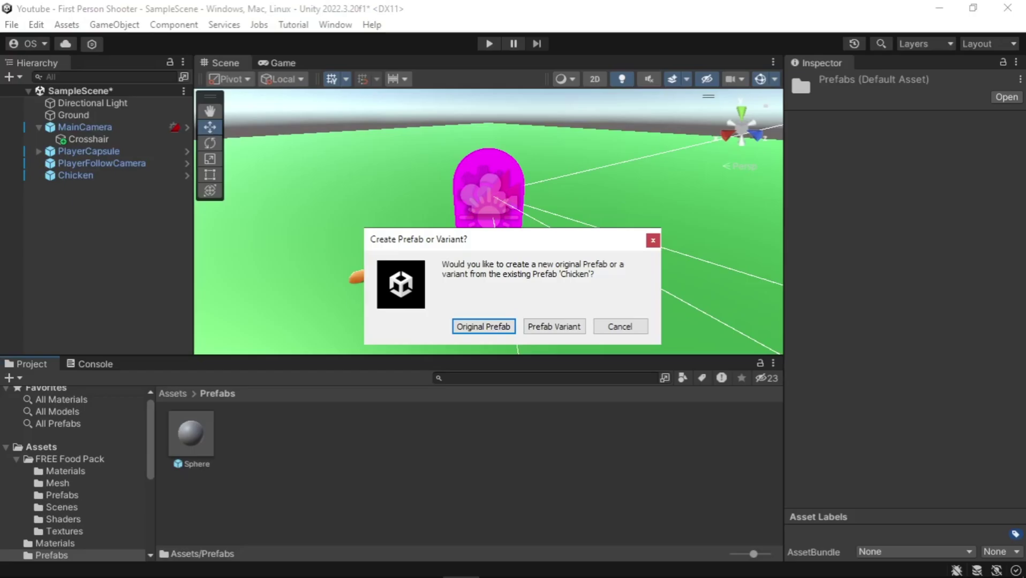
{"action": "left_click", "coordinate": [480, 328]}
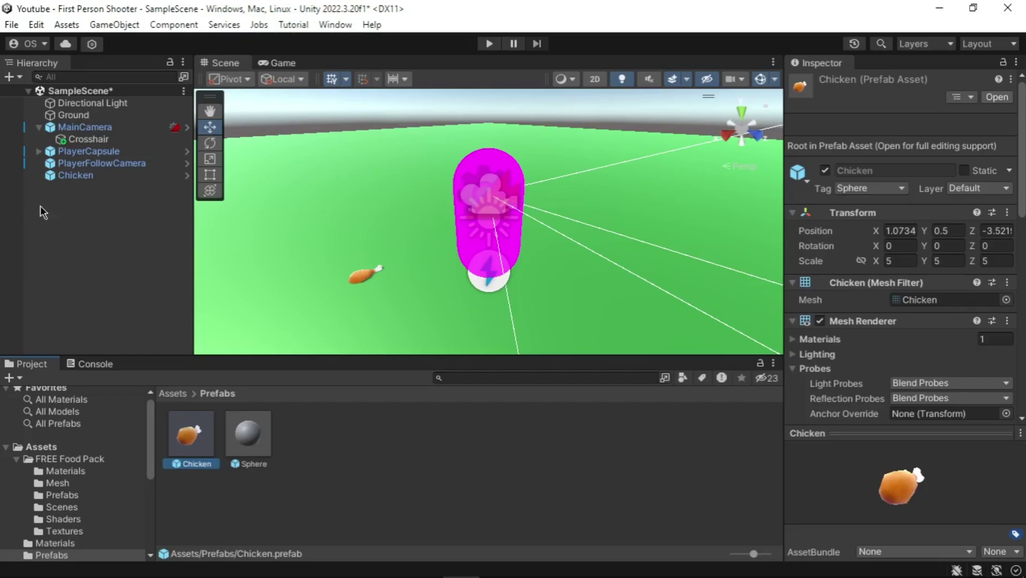
Delete the Chicken object from the scene and assign the Chicken prefab as the Projectile Rigid Body of MainCamera's Projectile Launcher
{"action": "left_click", "coordinate": [92, 179]}
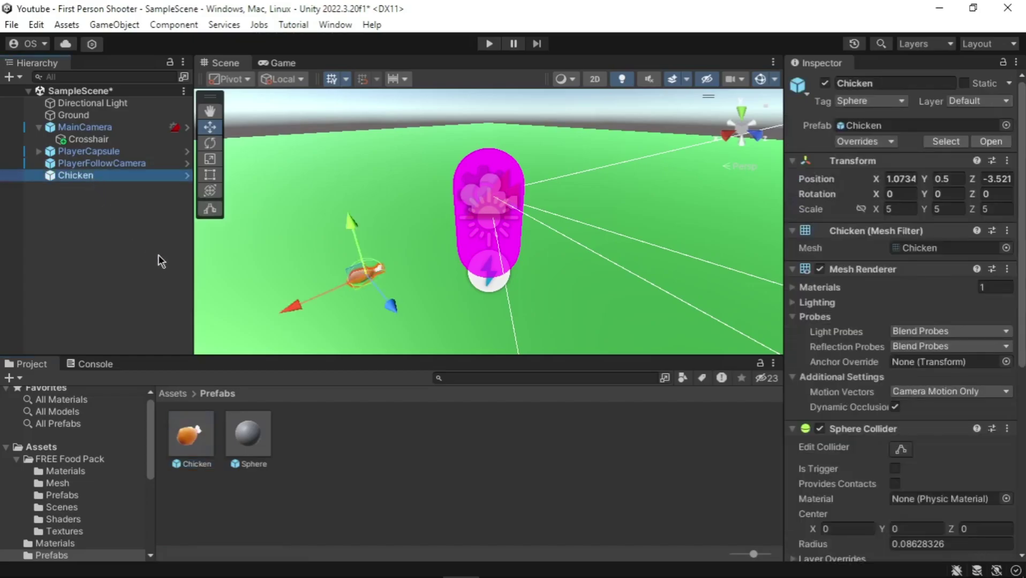
{"action": "key", "text": "Delete"}
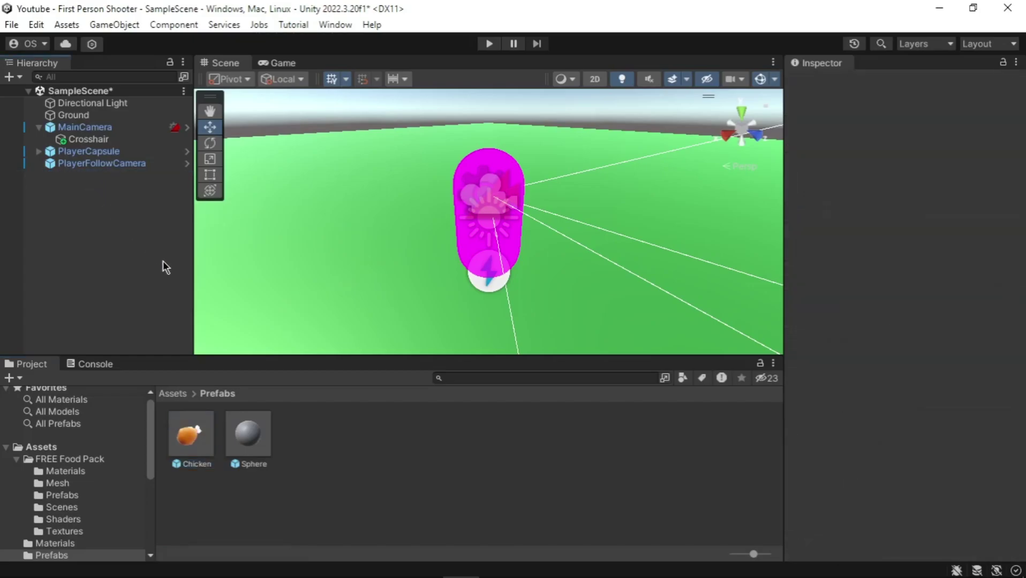
{"action": "left_click", "coordinate": [126, 153]}
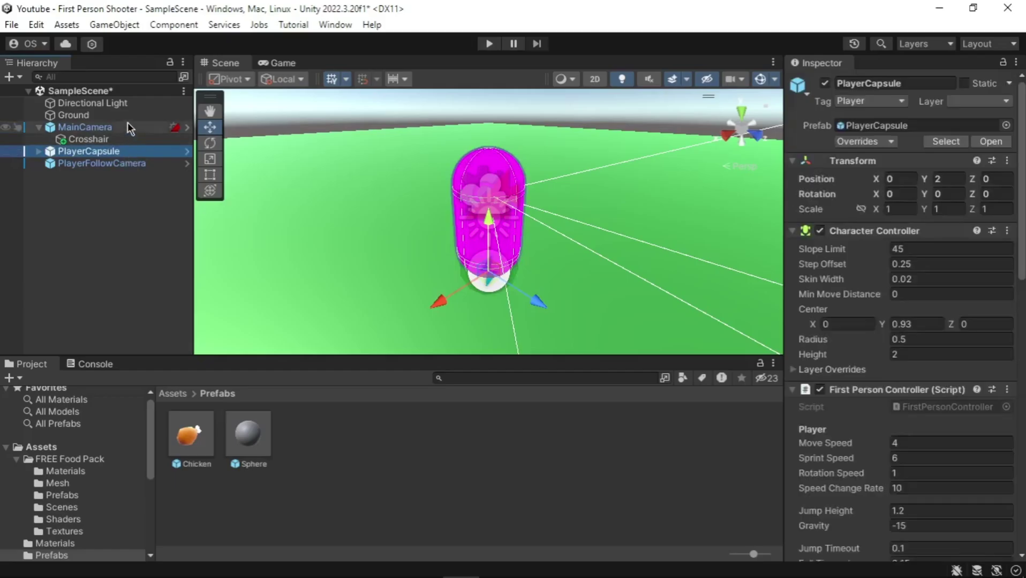
{"action": "left_click", "coordinate": [127, 127]}
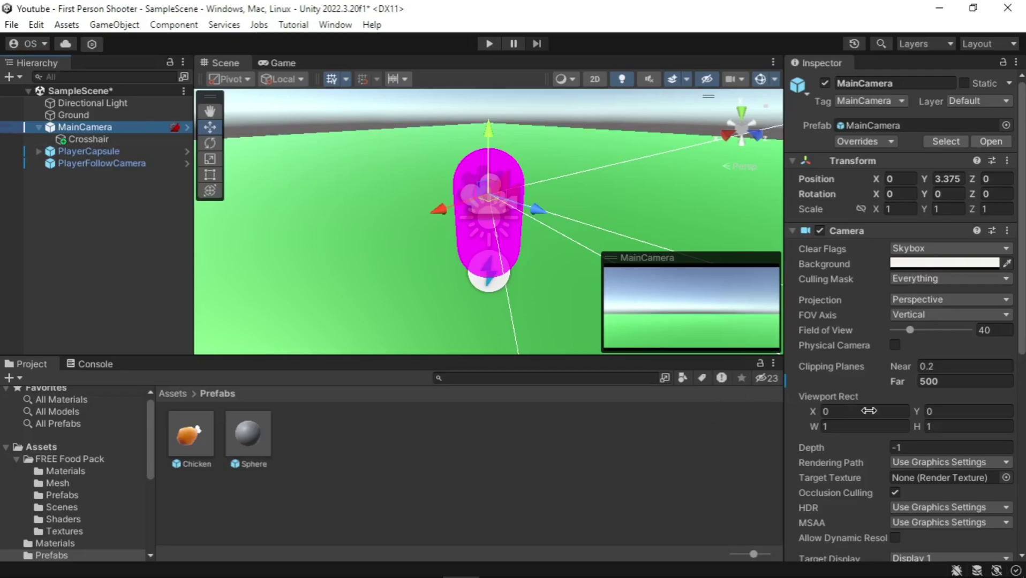
{"action": "scroll", "coordinate": [895, 418], "scroll_direction": "down", "scroll_amount": 10}
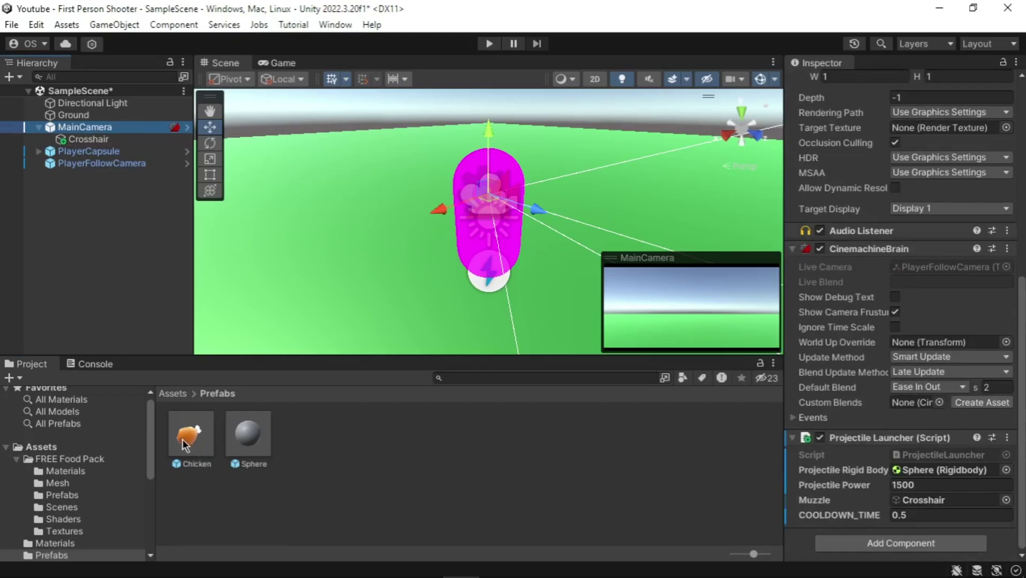
{"action": "left_click_drag", "start_coordinate": [183, 440], "coordinate": [948, 469]}
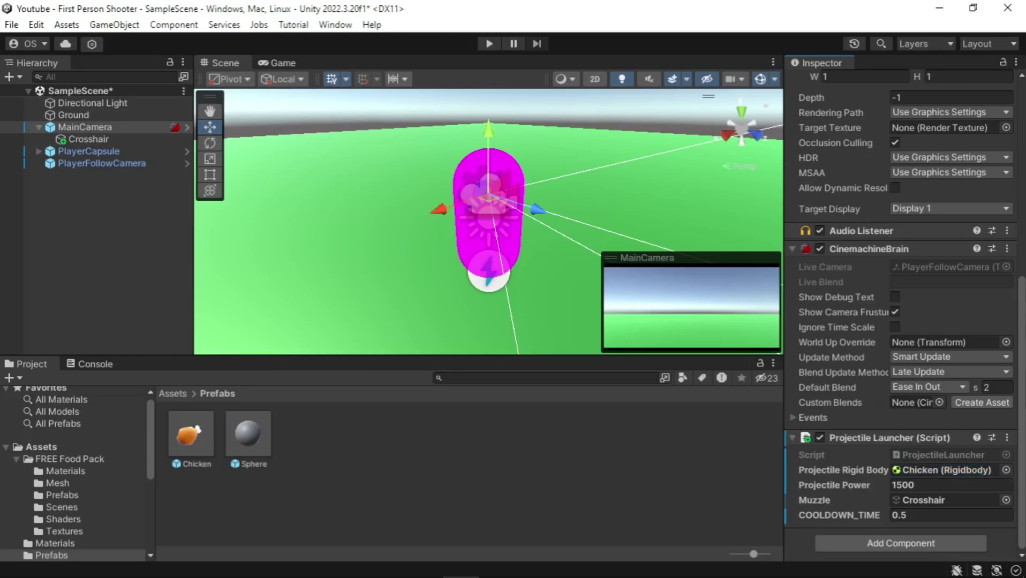
{"action": "scroll", "coordinate": [900, 321], "scroll_direction": "up", "scroll_amount": 10}
Place the Lion prefab from VoxelAnimals/Assets/Prefabs in the scene beside the player capsule
{"action": "scroll", "coordinate": [61, 469], "scroll_direction": "down", "scroll_amount": 8}
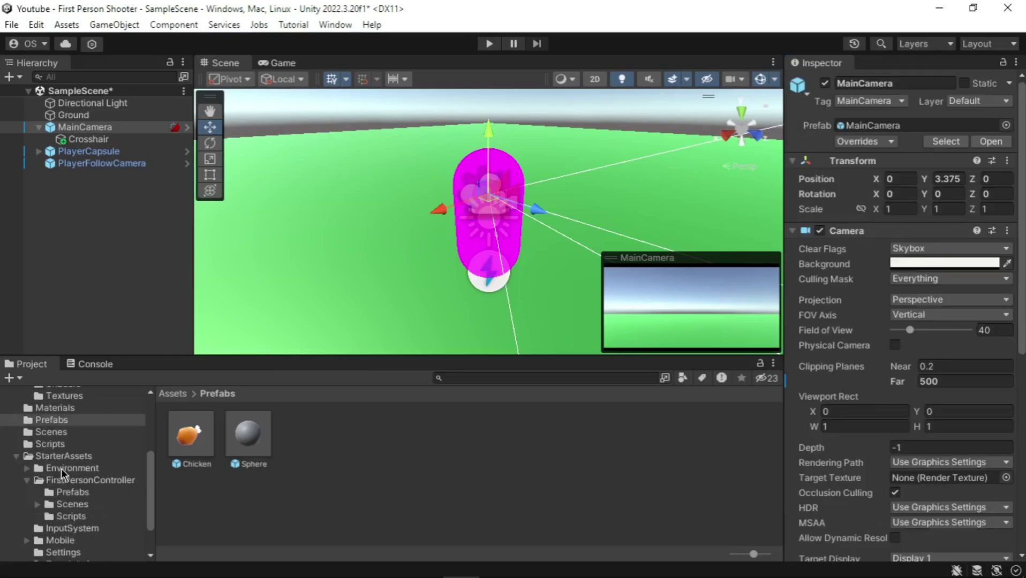
{"action": "left_click", "coordinate": [74, 540]}
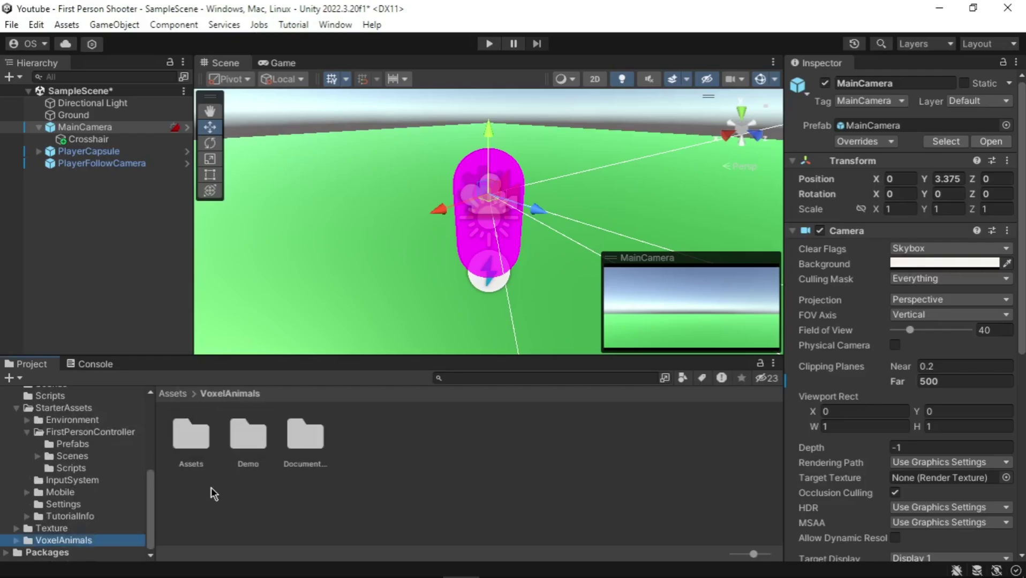
{"action": "double_click", "coordinate": [203, 446]}
{"action": "left_click", "coordinate": [357, 446]}
{"action": "double_click", "coordinate": [356, 446]}
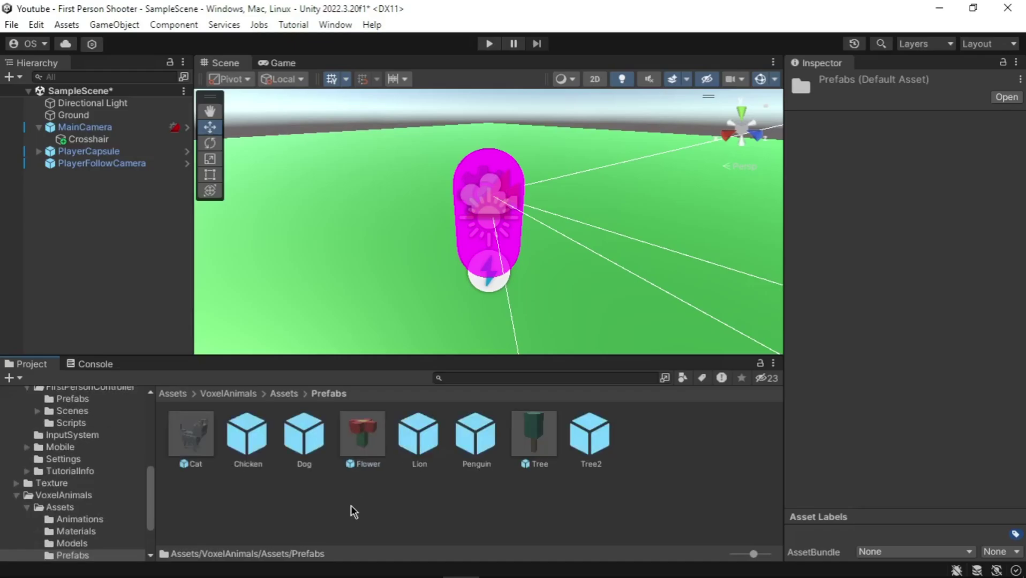
{"action": "left_click_drag", "start_coordinate": [427, 453], "coordinate": [388, 272]}
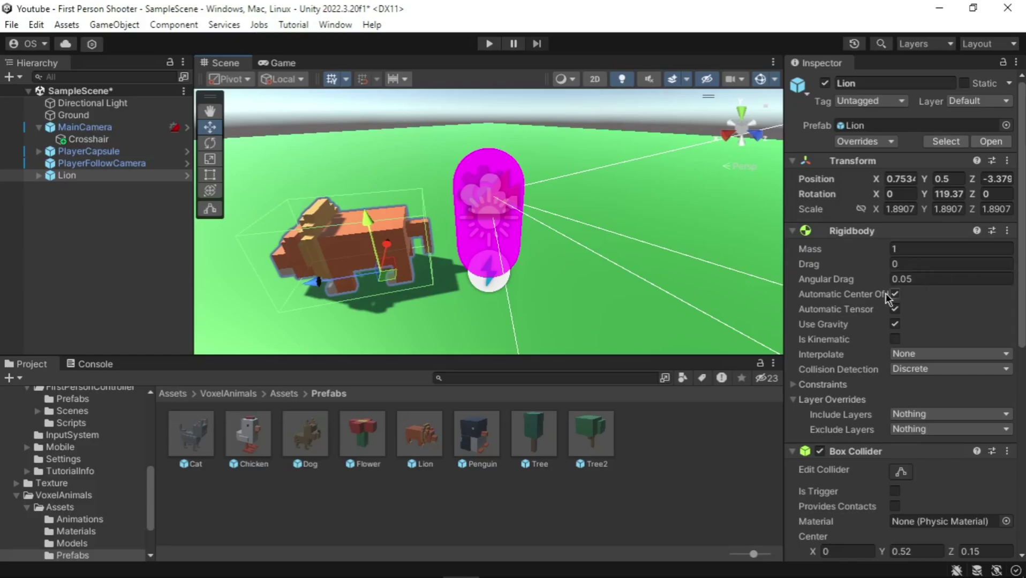
Remove the Player Controller script component from the Lion object
{"action": "scroll", "coordinate": [855, 296], "scroll_direction": "down", "scroll_amount": 10}
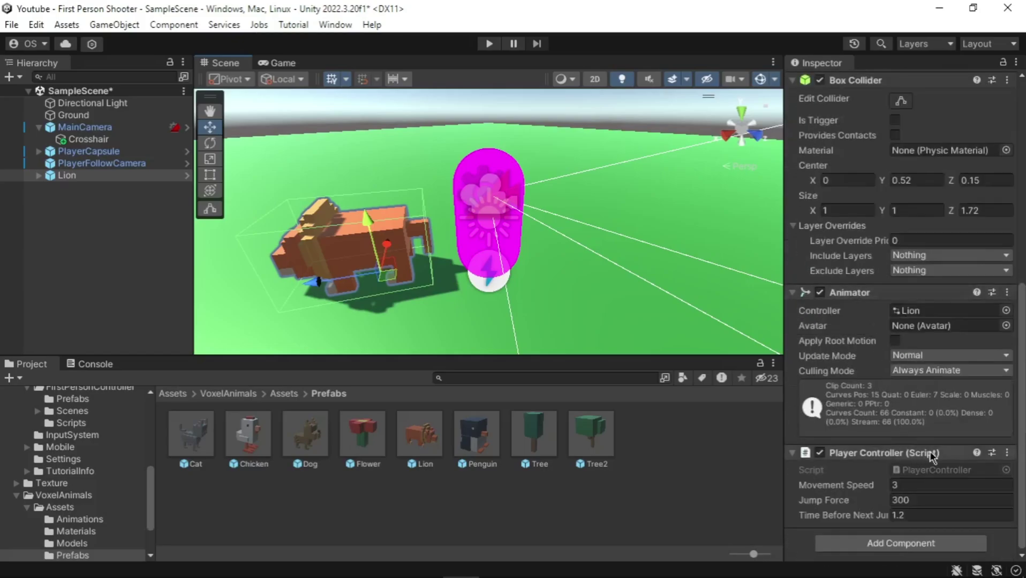
{"action": "left_click", "coordinate": [1008, 453]}
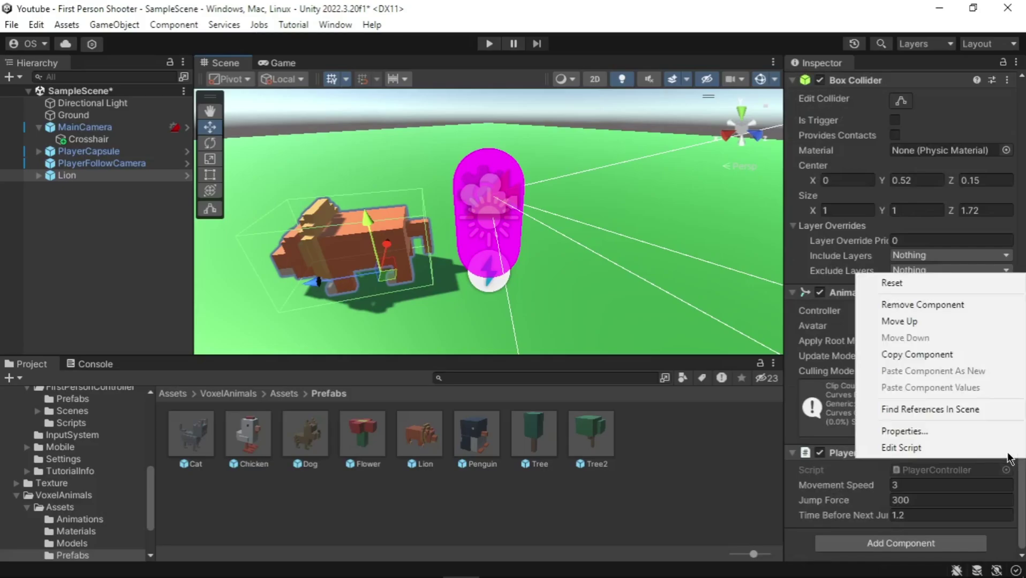
{"action": "left_click", "coordinate": [958, 306]}
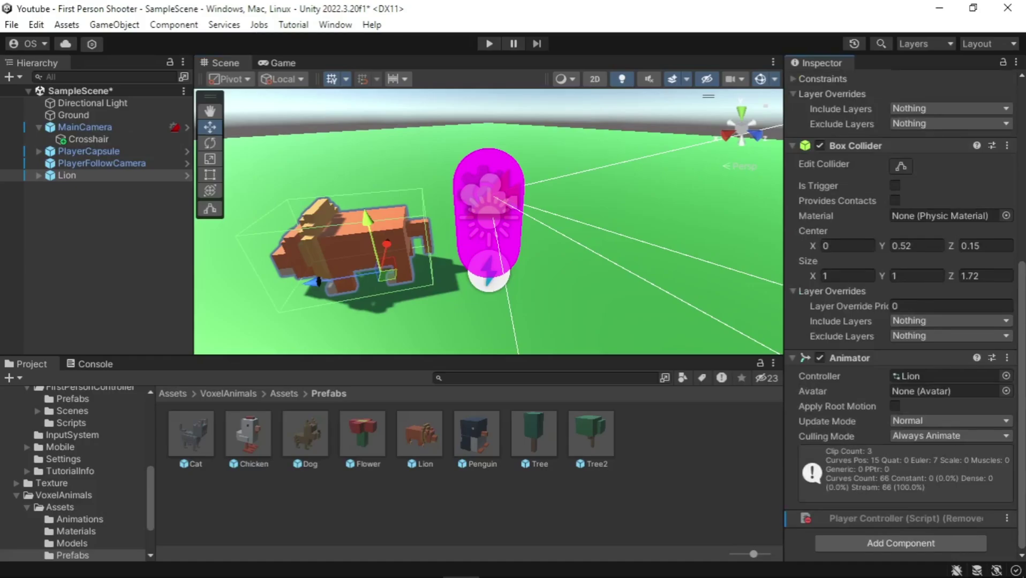
Save the Lion object as a prefab in Assets/Prefabs and delete it from the scene
{"action": "scroll", "coordinate": [73, 440], "scroll_direction": "up", "scroll_amount": 5}
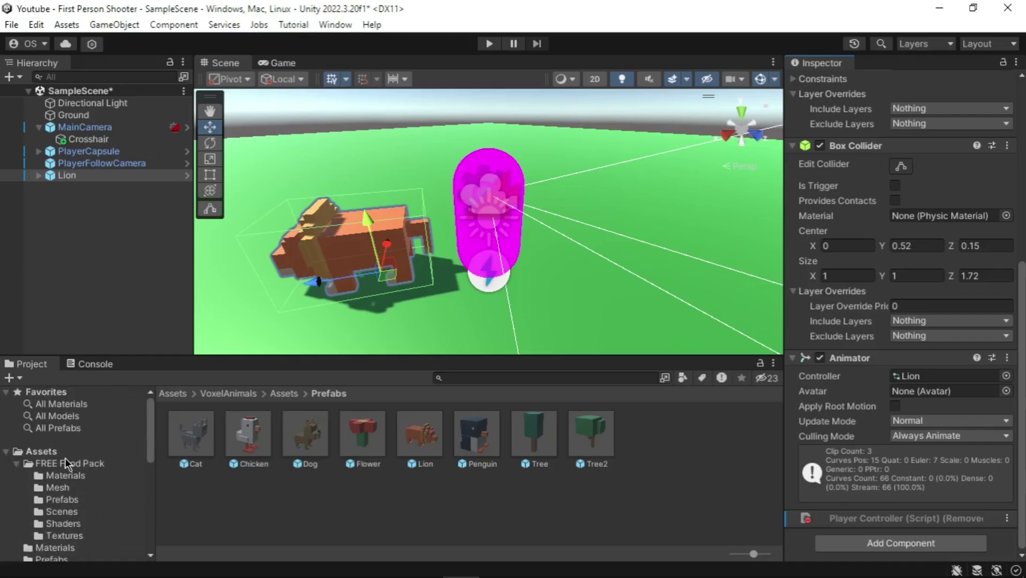
{"action": "left_click", "coordinate": [53, 453]}
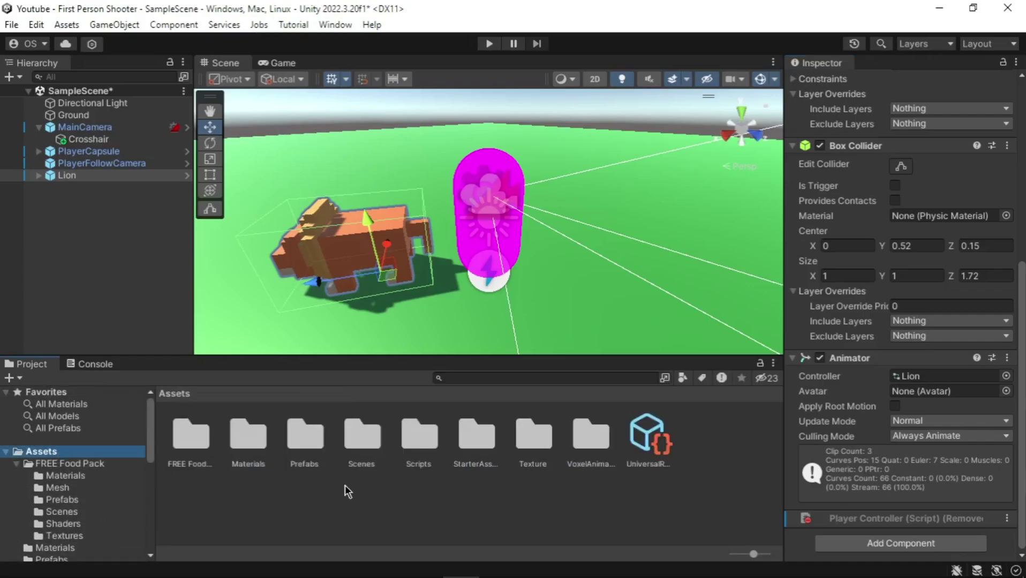
{"action": "double_click", "coordinate": [318, 442]}
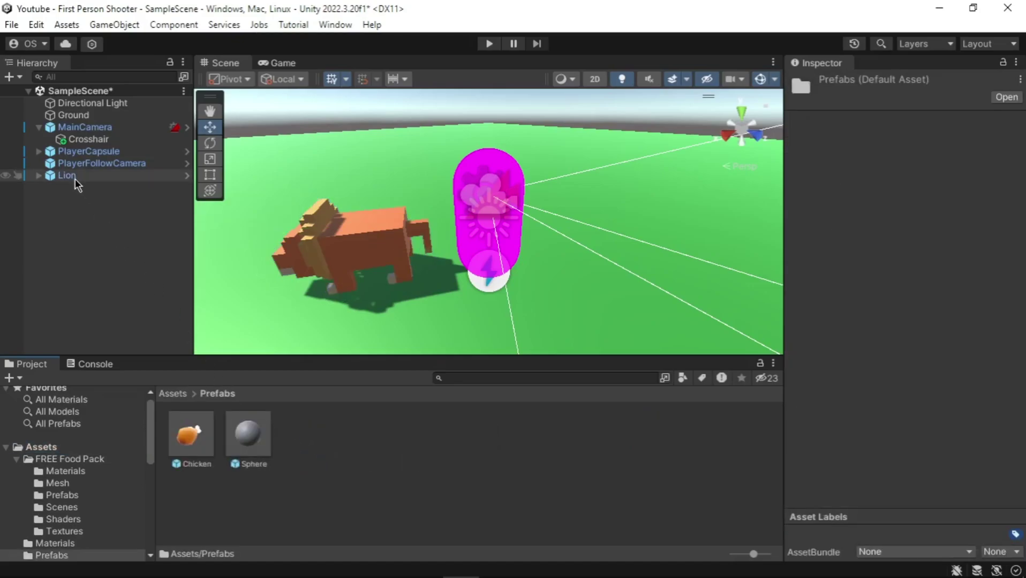
{"action": "left_click_drag", "start_coordinate": [76, 179], "coordinate": [354, 471]}
{"action": "left_click", "coordinate": [475, 327]}
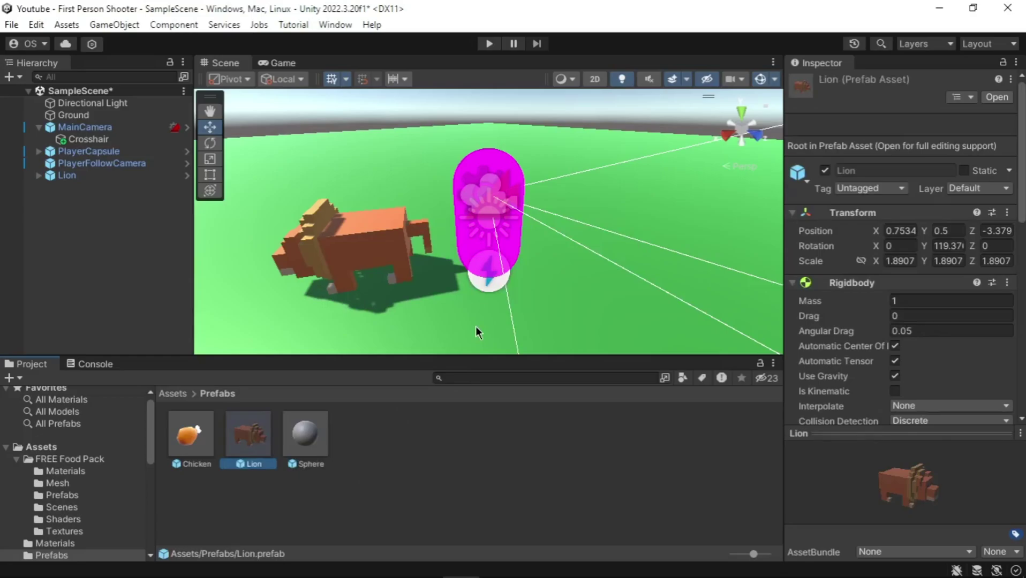
{"action": "key", "text": "Delete"}
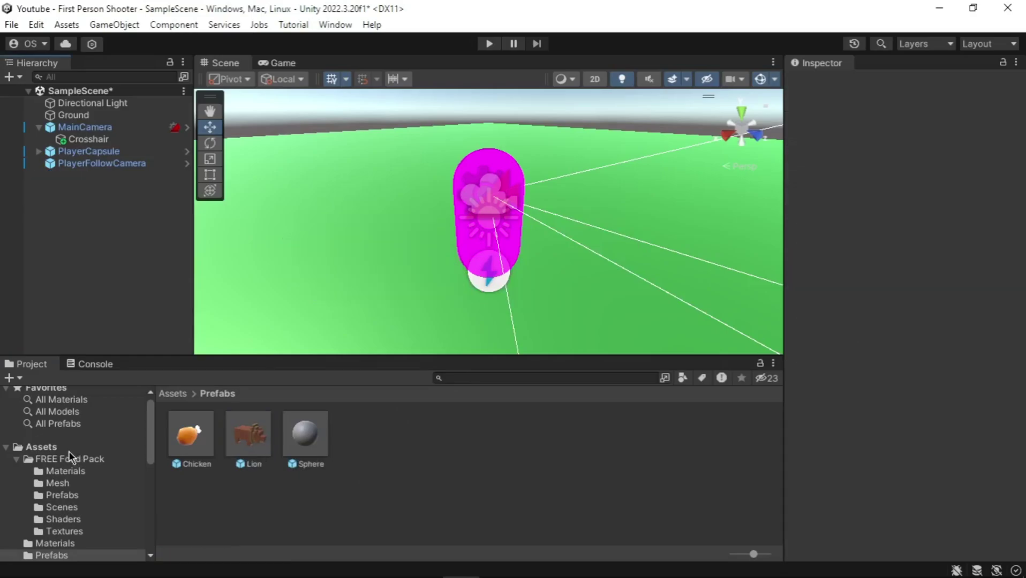
Create a new C# script named AnimalManager in the Assets/Scripts folder
{"action": "left_click", "coordinate": [70, 451]}
{"action": "left_click", "coordinate": [435, 453]}
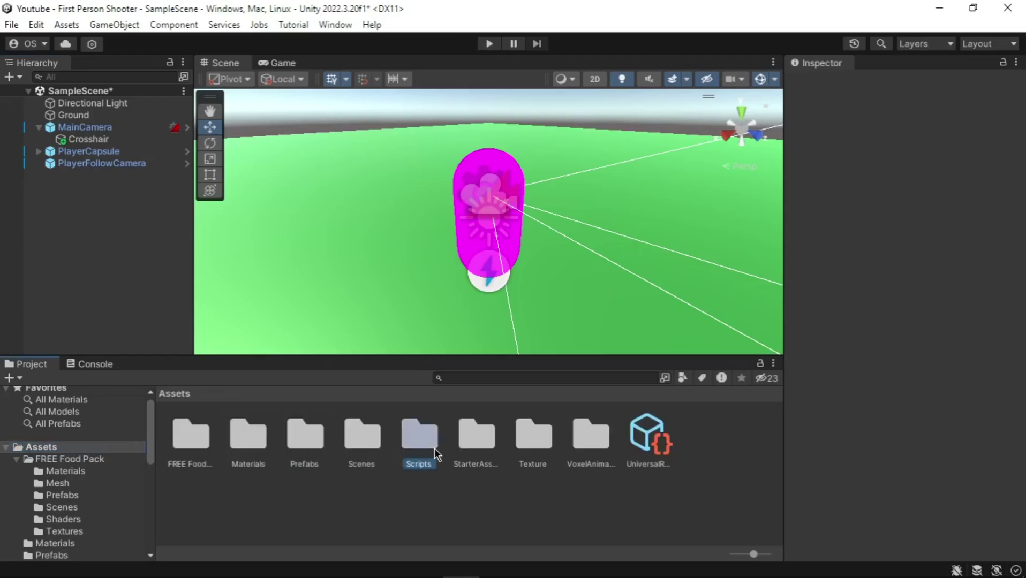
{"action": "double_click", "coordinate": [435, 451]}
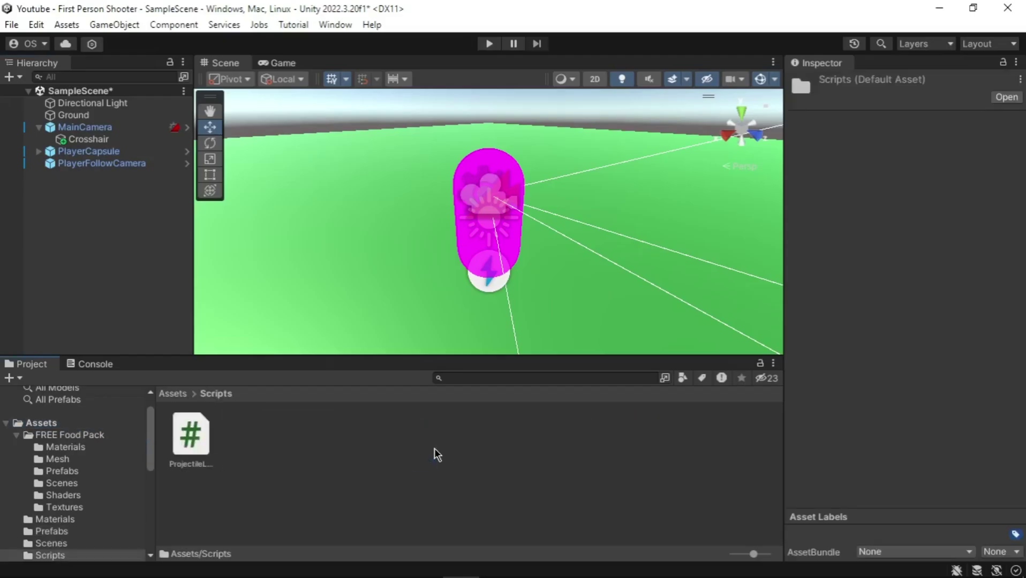
{"action": "right_click", "coordinate": [434, 448]}
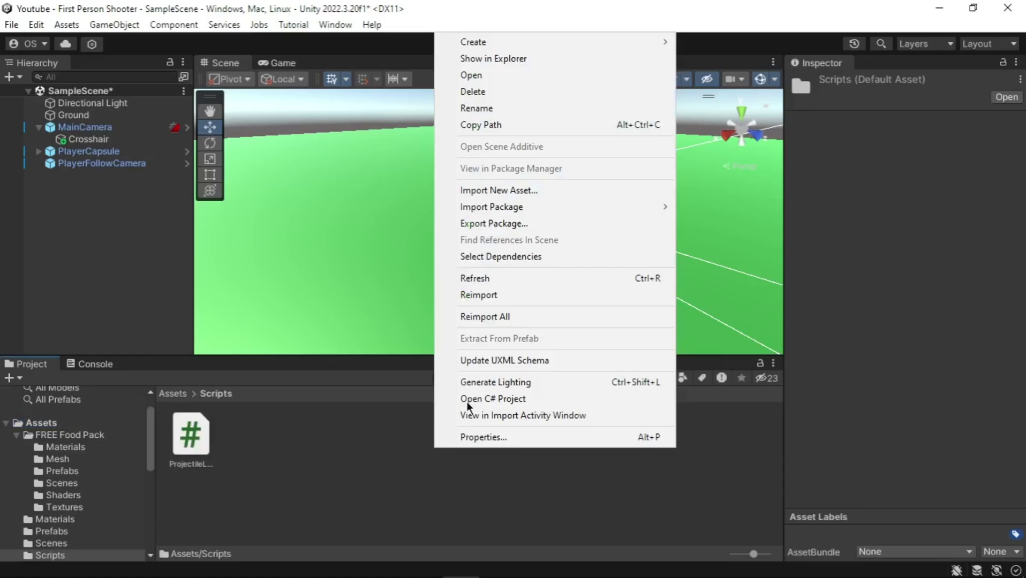
{"action": "mouse_move", "coordinate": [600, 48]}
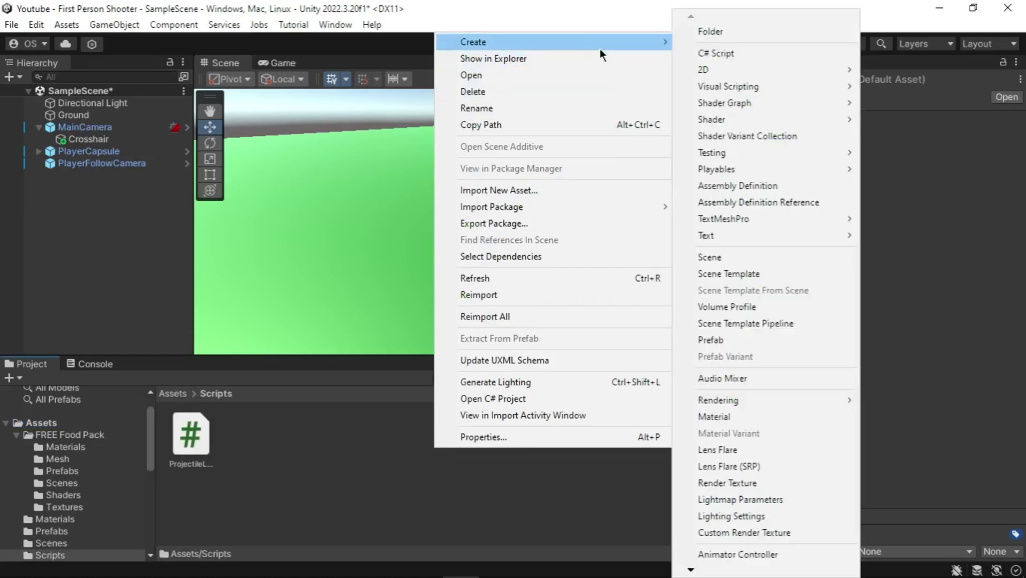
{"action": "left_click", "coordinate": [719, 52]}
{"action": "type", "text": "AnimalManager"}
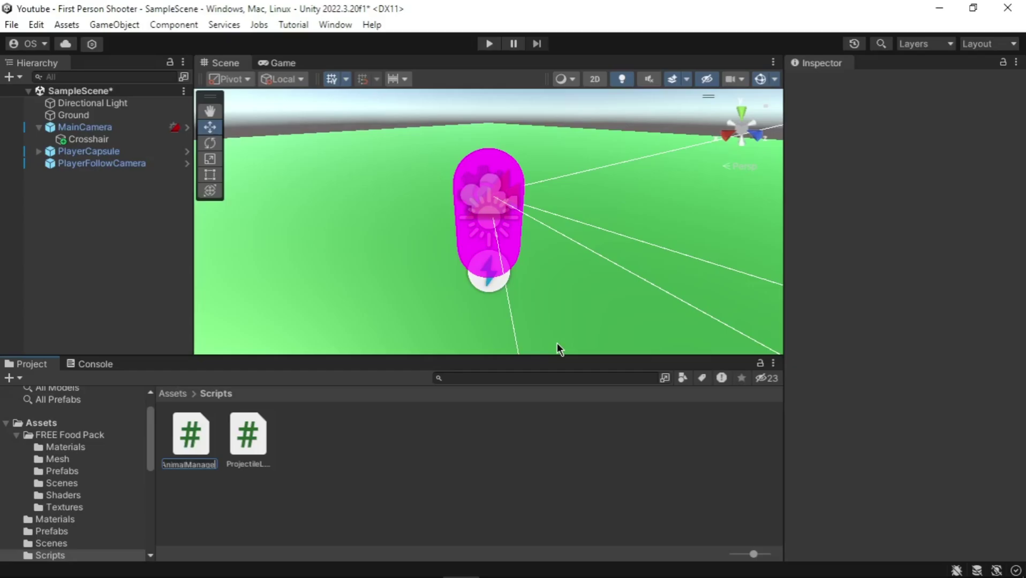
{"action": "key", "text": "Return"}
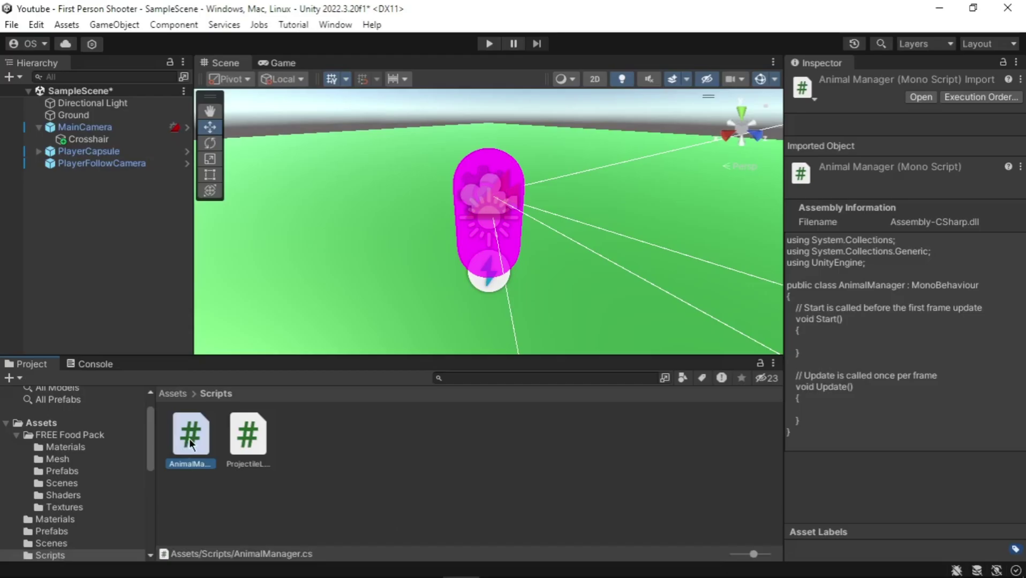
Replace all the default code in AnimalManager.cs with the copied animal-walking code in Visual Studio, save it, and return to Unity
{"action": "double_click", "coordinate": [189, 438]}
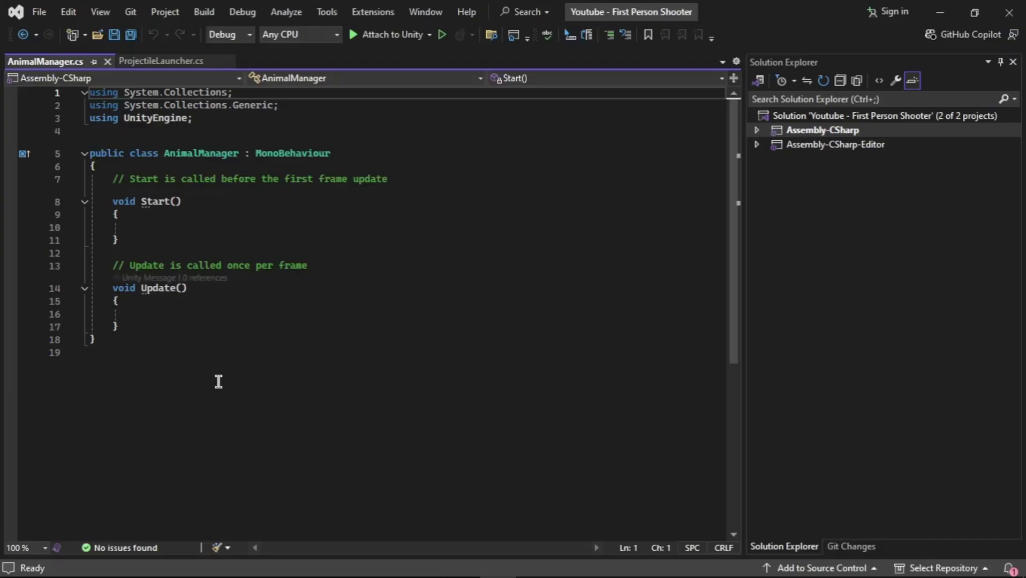
{"action": "key", "text": "ctrl+a"}
{"action": "key", "text": "ctrl+v"}
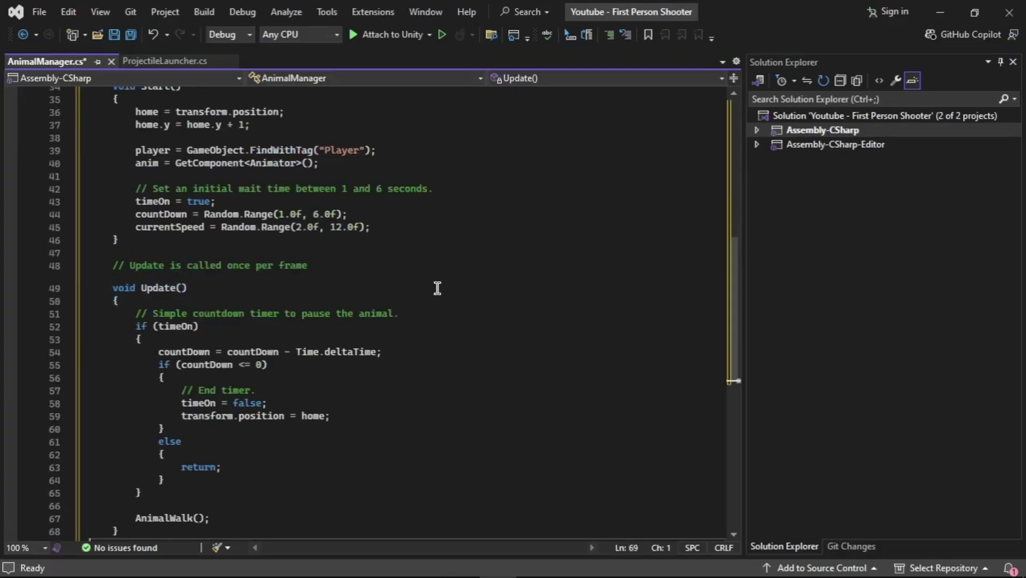
{"action": "scroll", "coordinate": [413, 281], "scroll_direction": "up", "scroll_amount": 11}
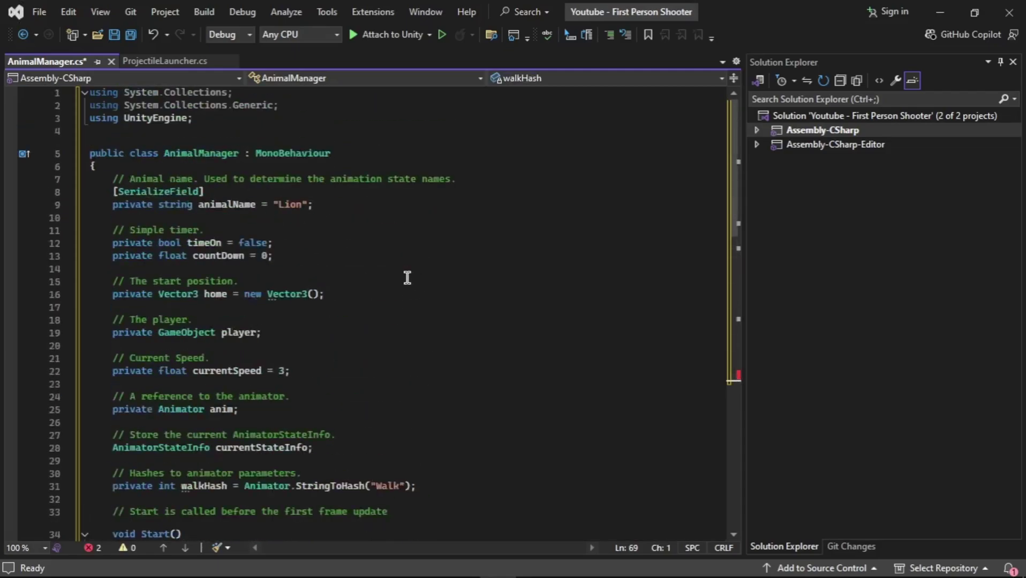
{"action": "scroll", "coordinate": [408, 277], "scroll_direction": "down", "scroll_amount": 20}
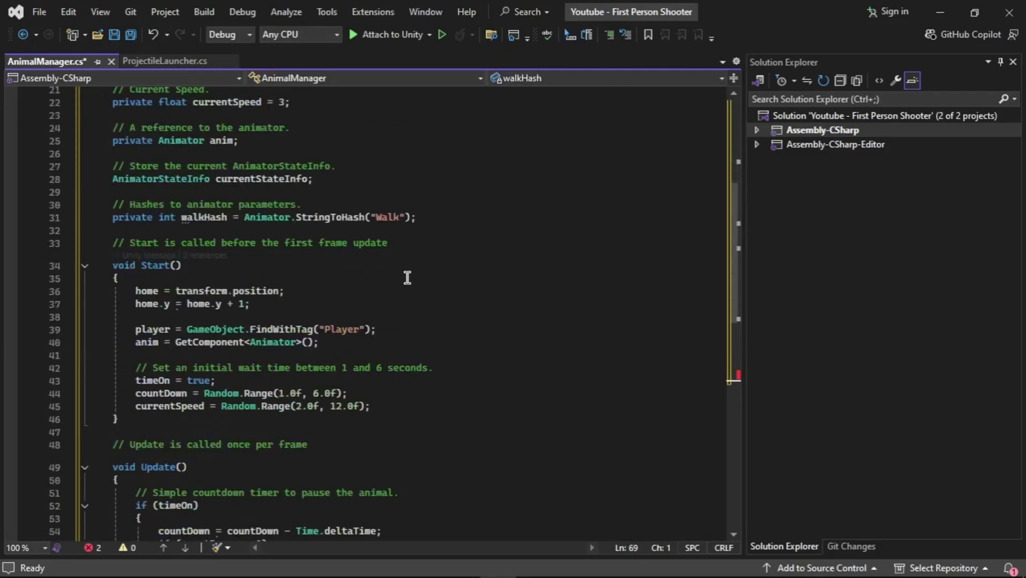
{"action": "key", "text": "ctrl+s"}
{"action": "left_click", "coordinate": [940, 12]}
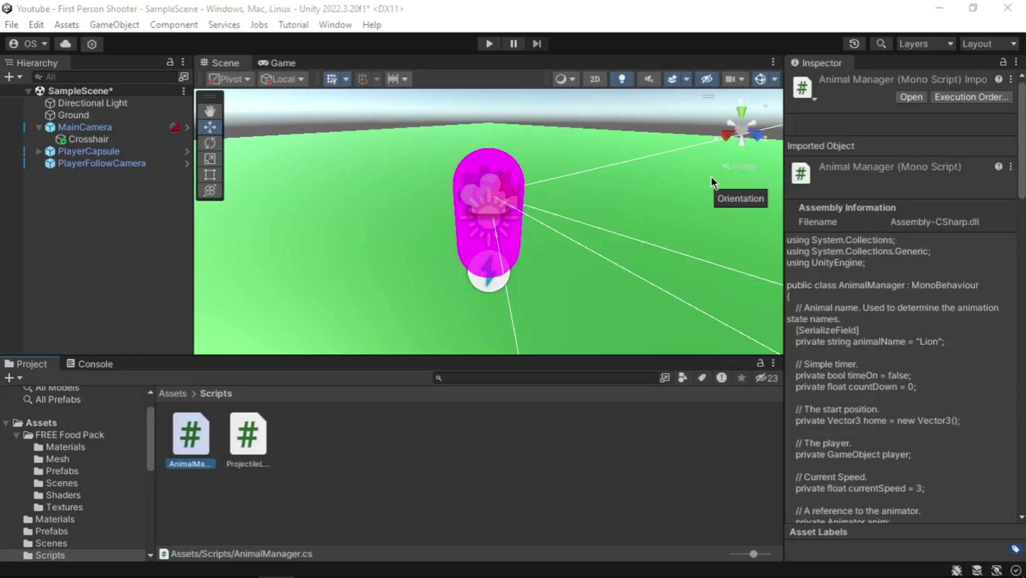
Add the Animal Manager script component to the Lion prefab in Assets/Prefabs
{"action": "left_click", "coordinate": [46, 424]}
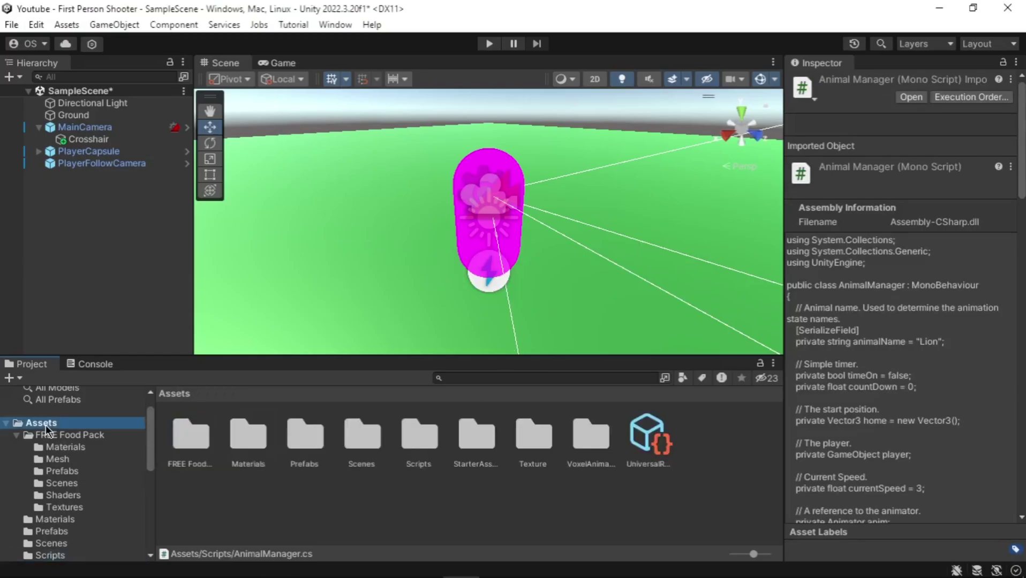
{"action": "double_click", "coordinate": [310, 447]}
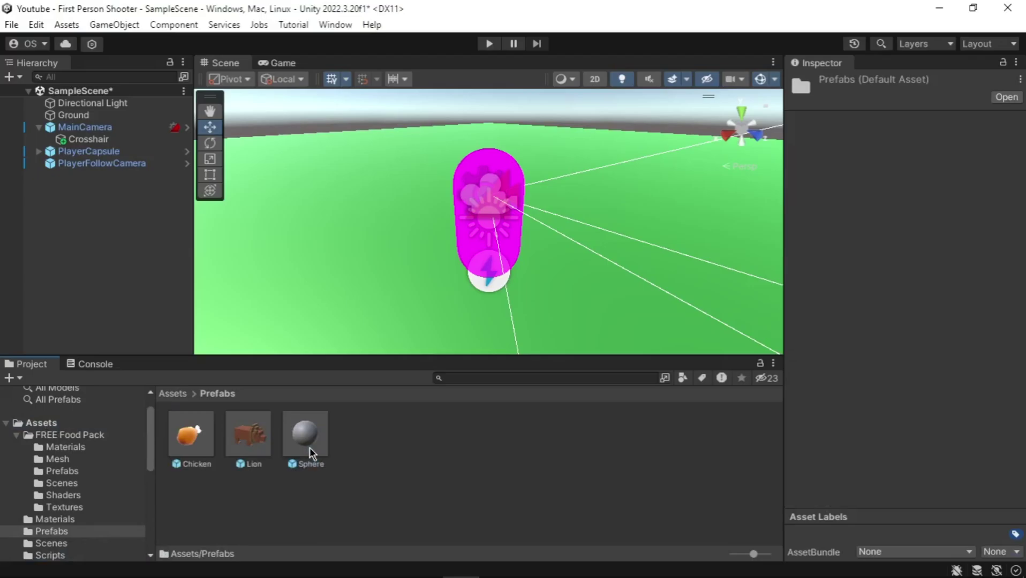
{"action": "left_click", "coordinate": [250, 442]}
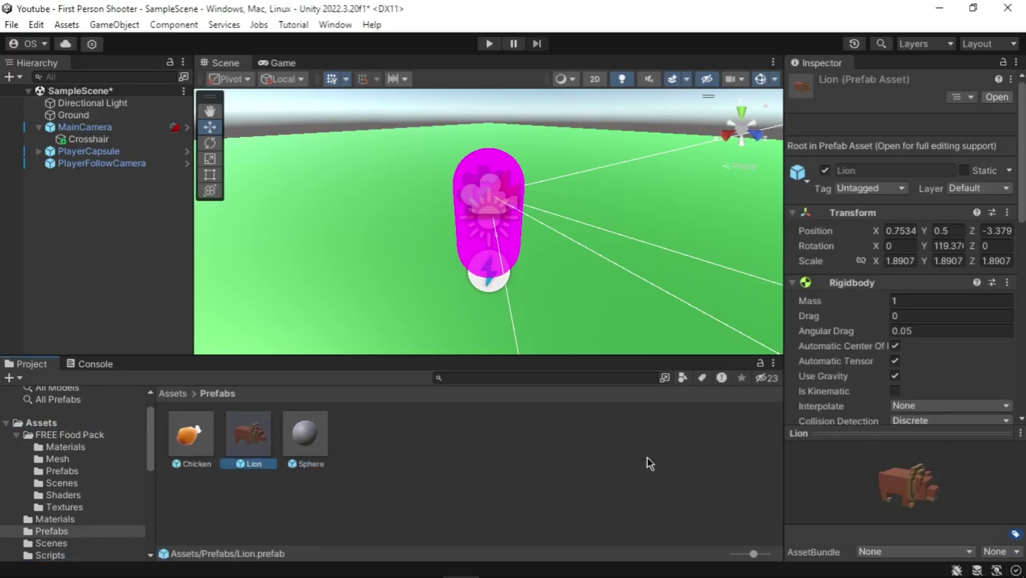
{"action": "scroll", "coordinate": [893, 320], "scroll_direction": "down", "scroll_amount": 10}
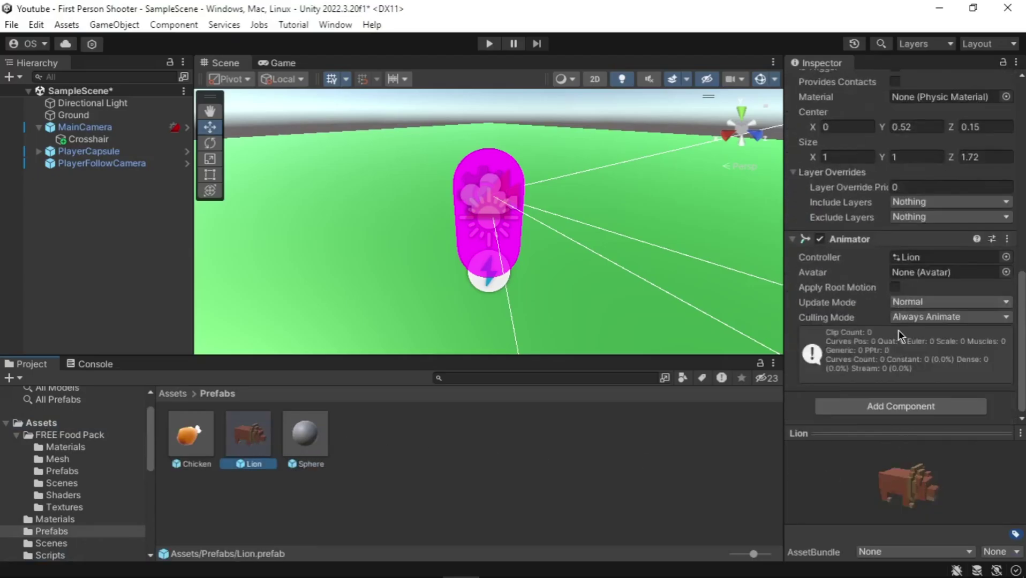
{"action": "left_click", "coordinate": [899, 402]}
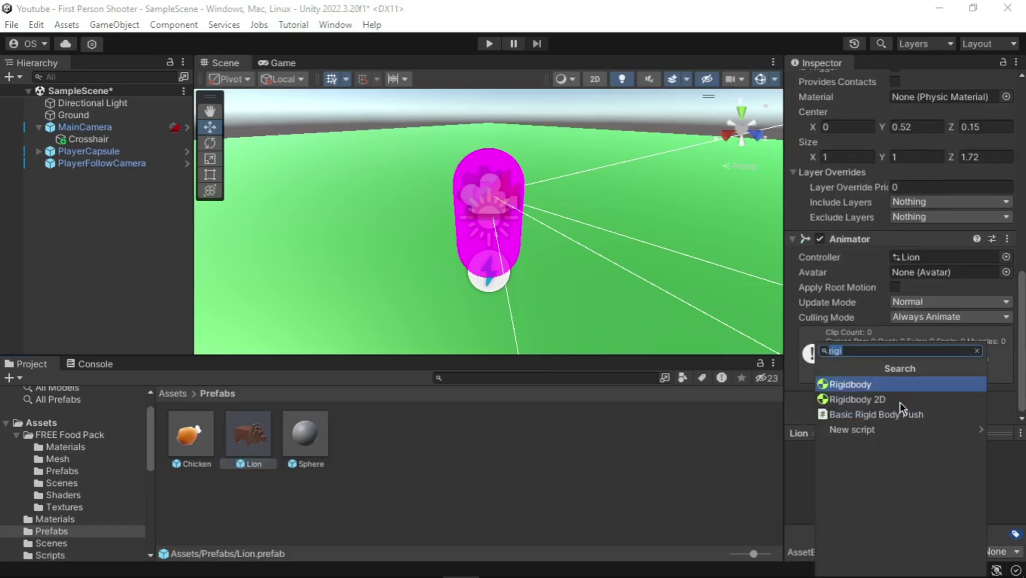
{"action": "type", "text": "ani"}
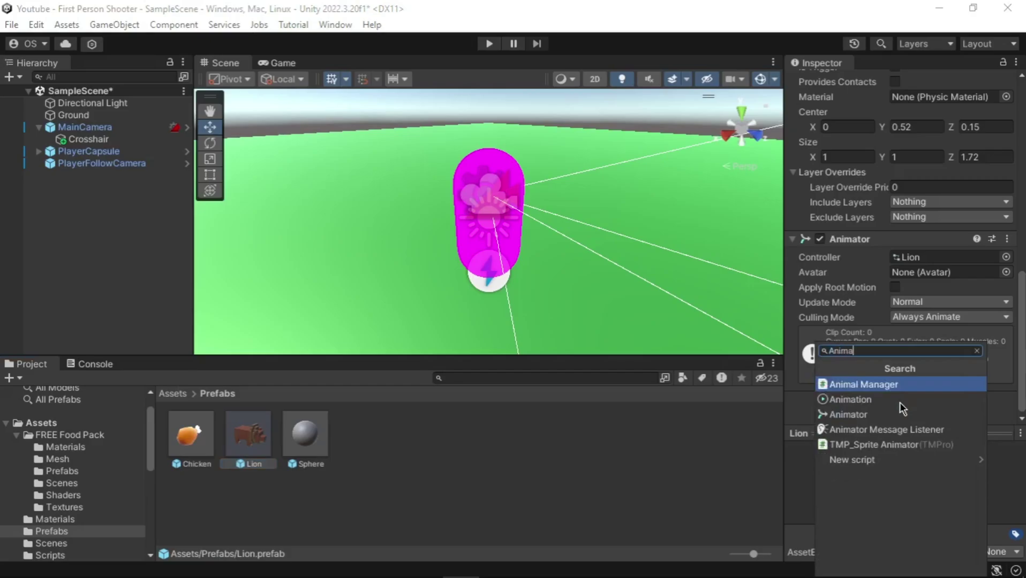
{"action": "key", "text": "Return"}
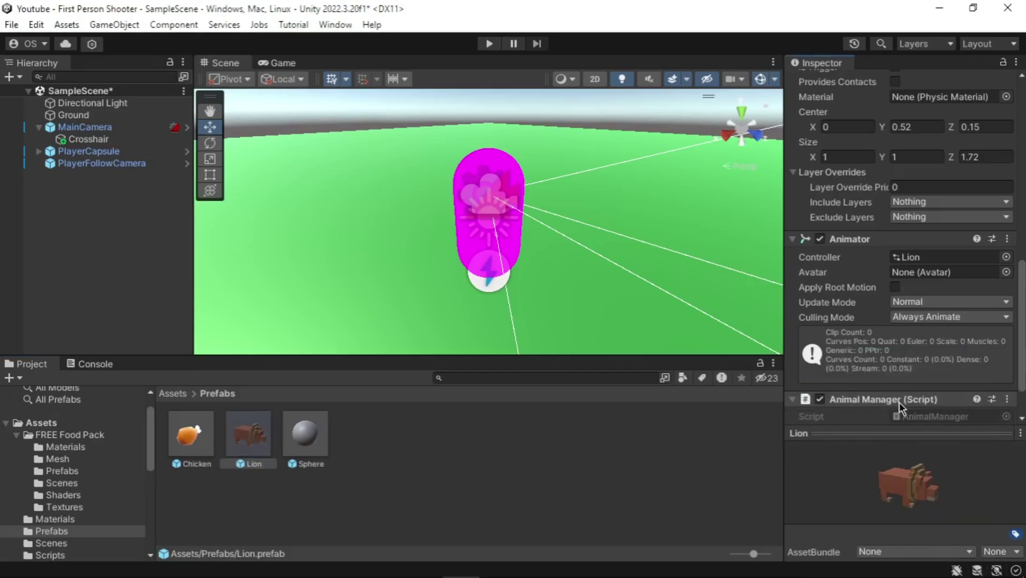
Place the Lion prefab from Assets/Prefabs in the scene, away from the player capsule
{"action": "left_click_drag", "start_coordinate": [248, 433], "coordinate": [708, 266]}
{"action": "scroll", "coordinate": [425, 289], "scroll_direction": "down", "scroll_amount": 5}
Play the game and fire the projectile launcher to test the animals walking toward the player
{"action": "left_click", "coordinate": [489, 44]}
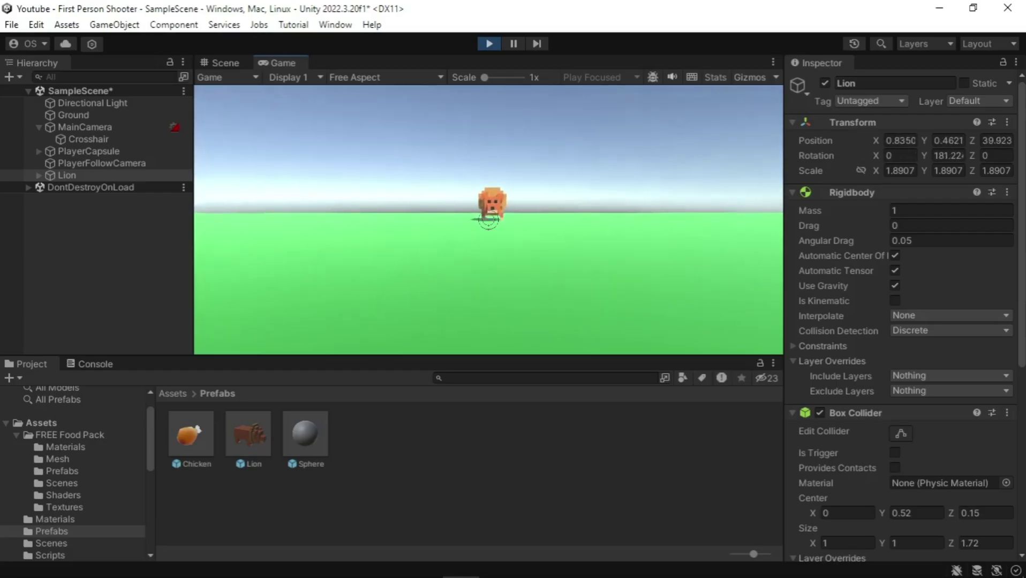
{"action": "left_click", "coordinate": [488, 220]}
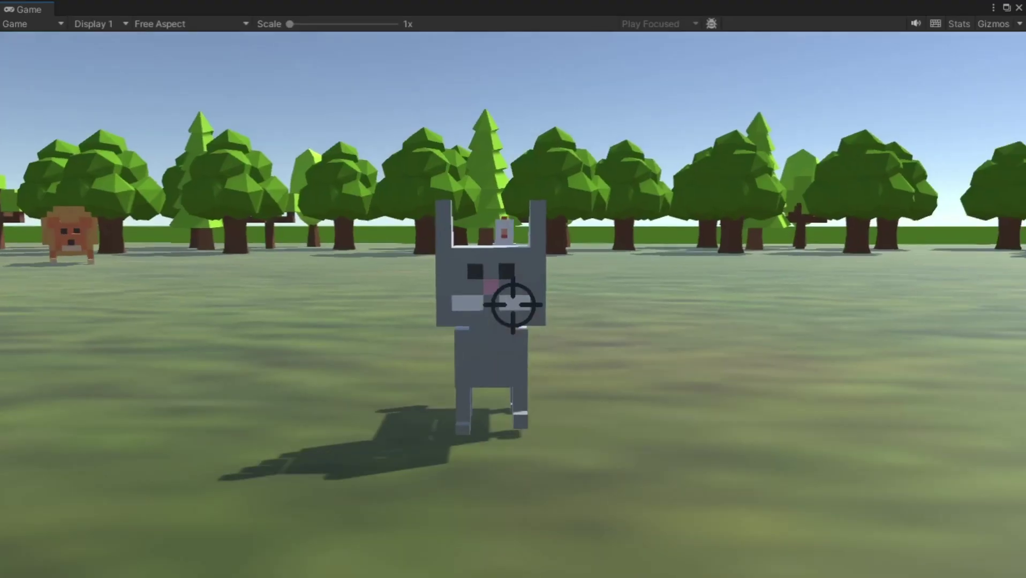
{"action": "left_click", "coordinate": [513, 305]}
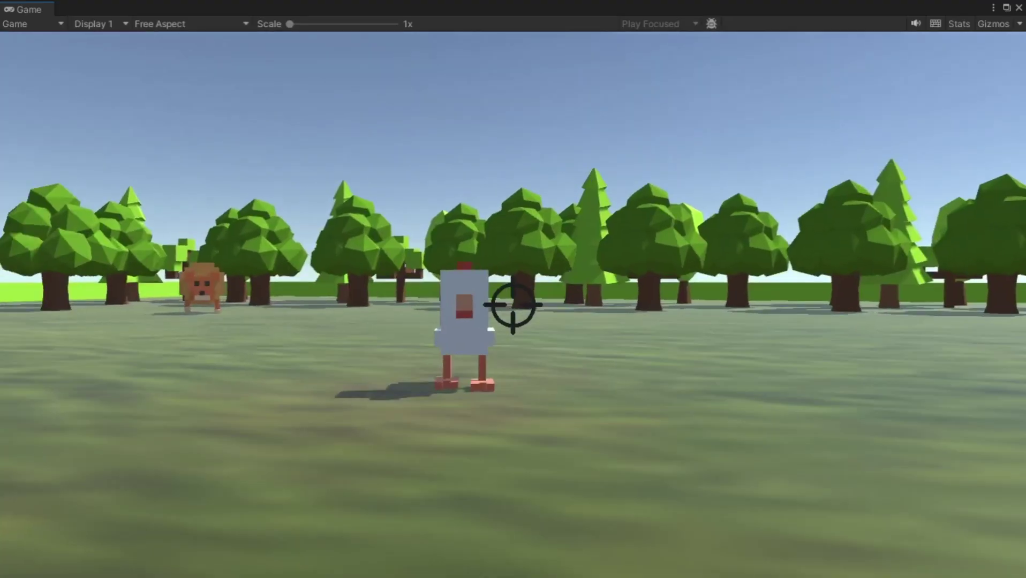